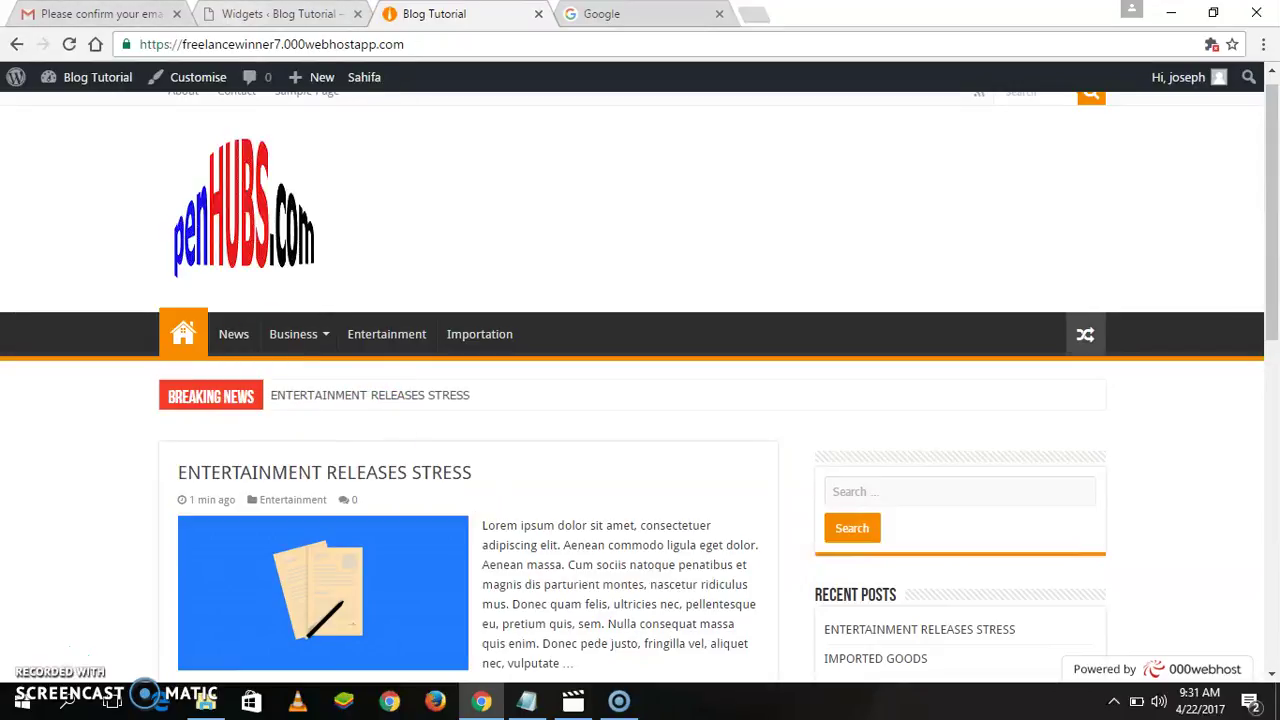
# Search Google for "facebook fan like box", open the Like Box developer documentation and follow it to the Like Button page
pyautogui.click(605, 13)
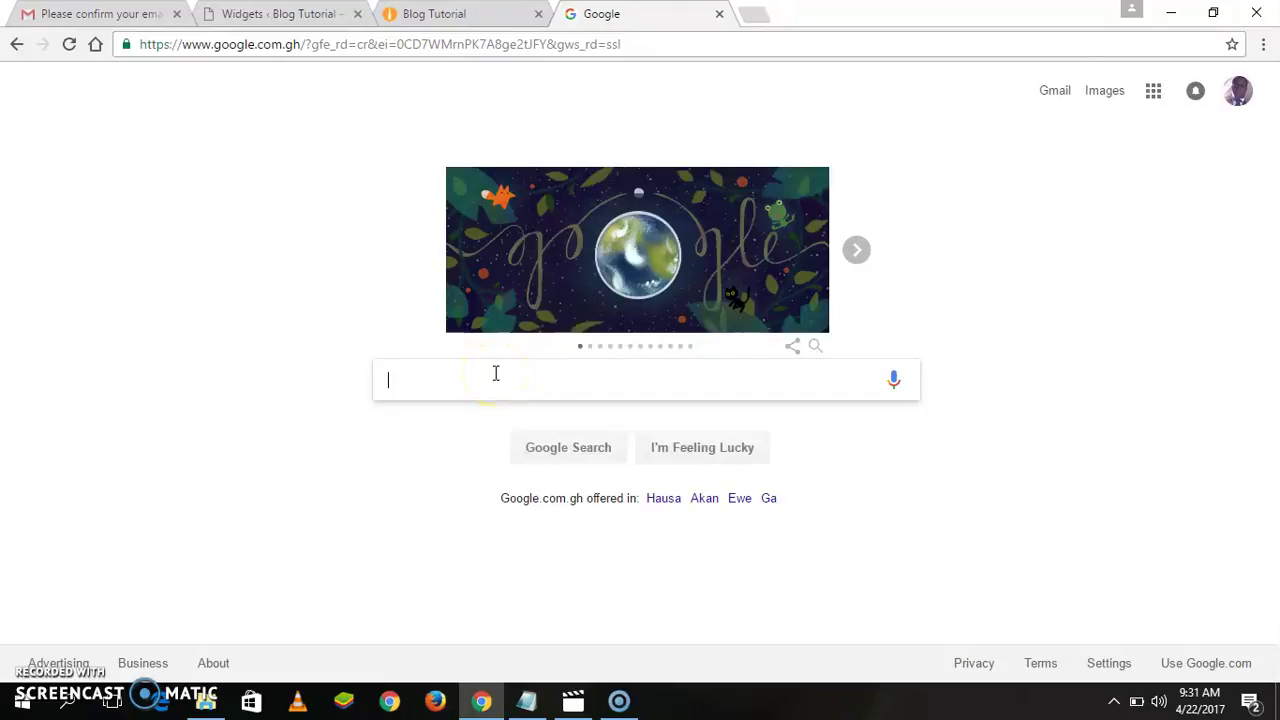
pyautogui.write('face')
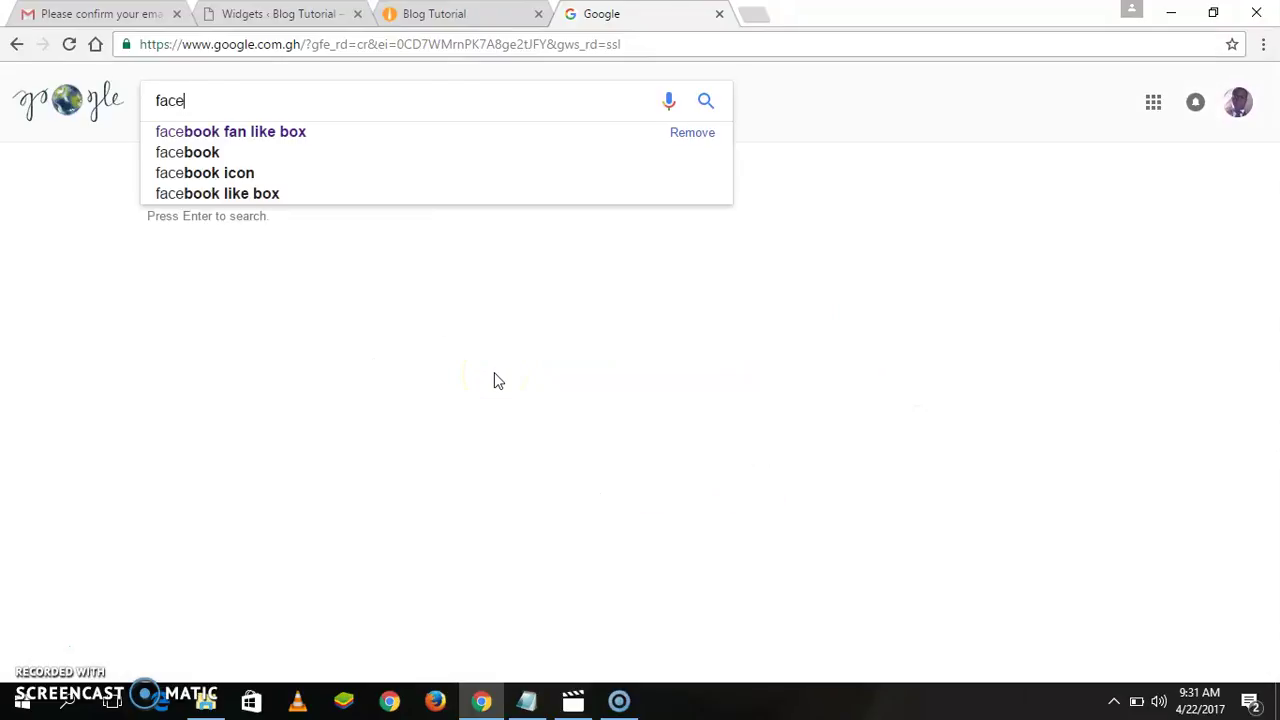
pyautogui.write('book')
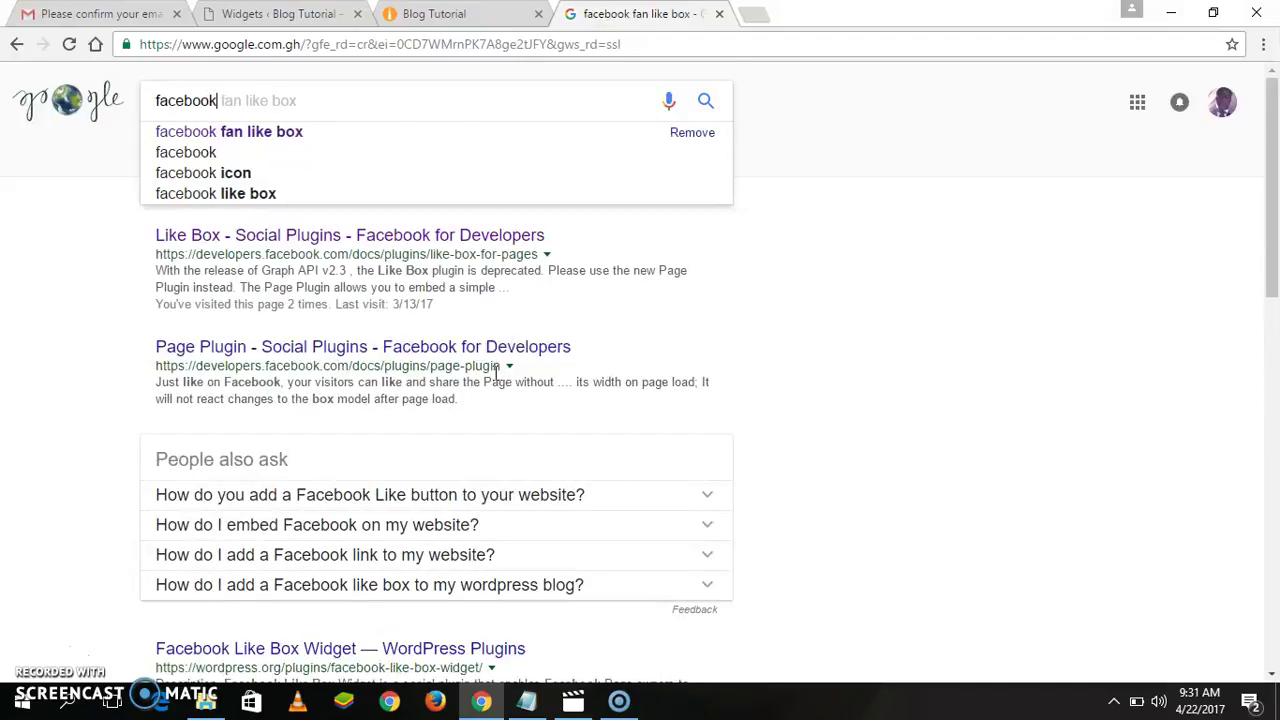
pyautogui.click(300, 131)
pyautogui.click(390, 233)
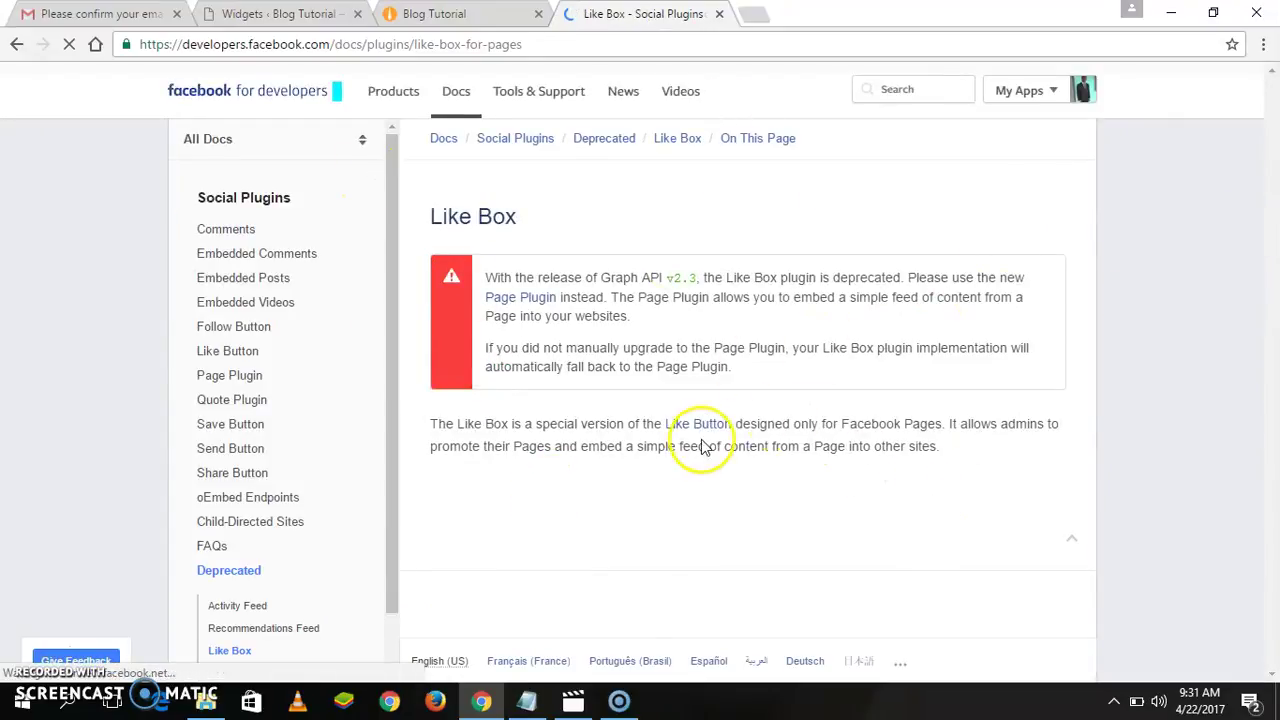
pyautogui.click(688, 424)
# Open facebook.com in a new browser tab, keeping the Like Button documentation open
pyautogui.click(752, 14)
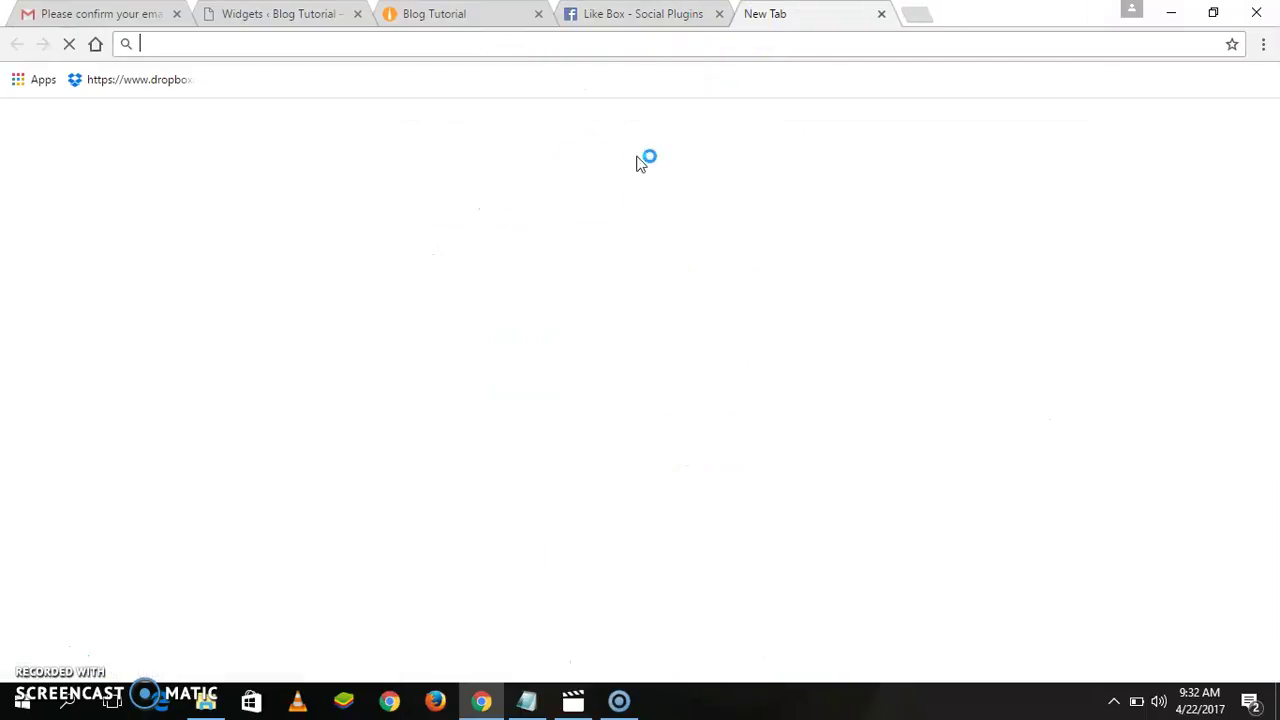
pyautogui.write('af')
pyautogui.press('BackSpace')
pyautogui.press('BackSpace')
pyautogui.write('face')
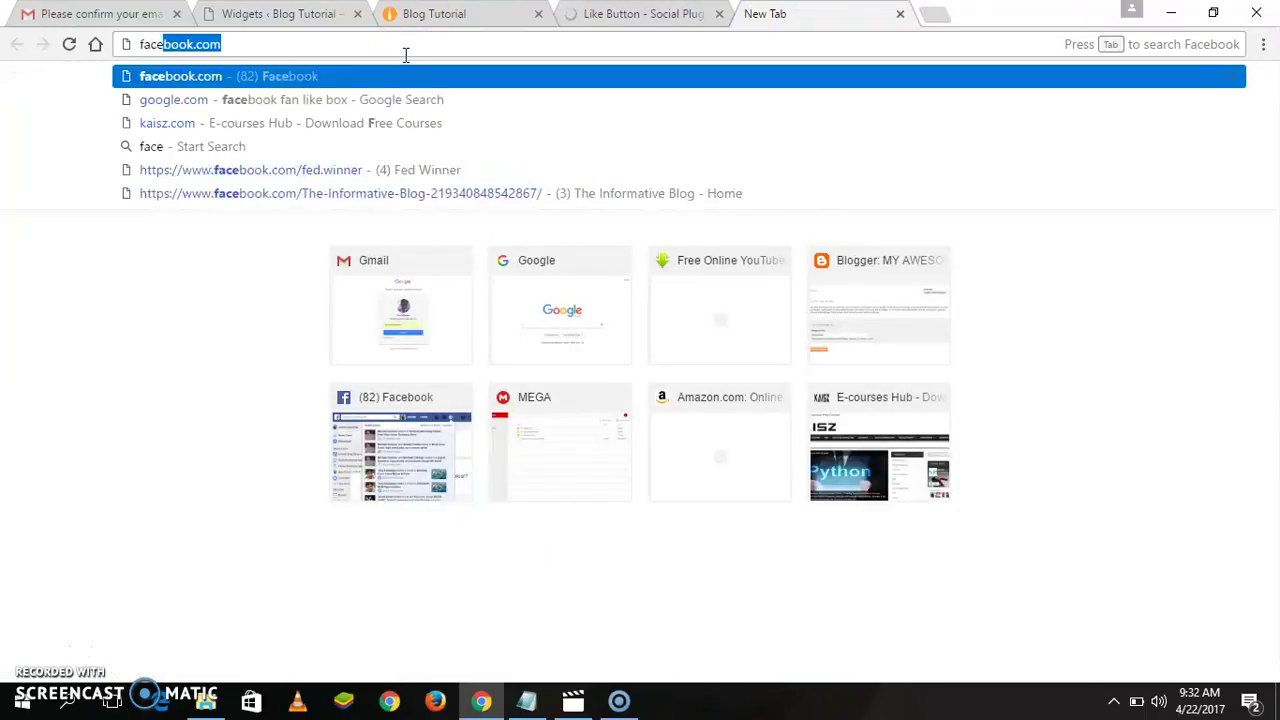
pyautogui.press('Return')
pyautogui.click(641, 14)
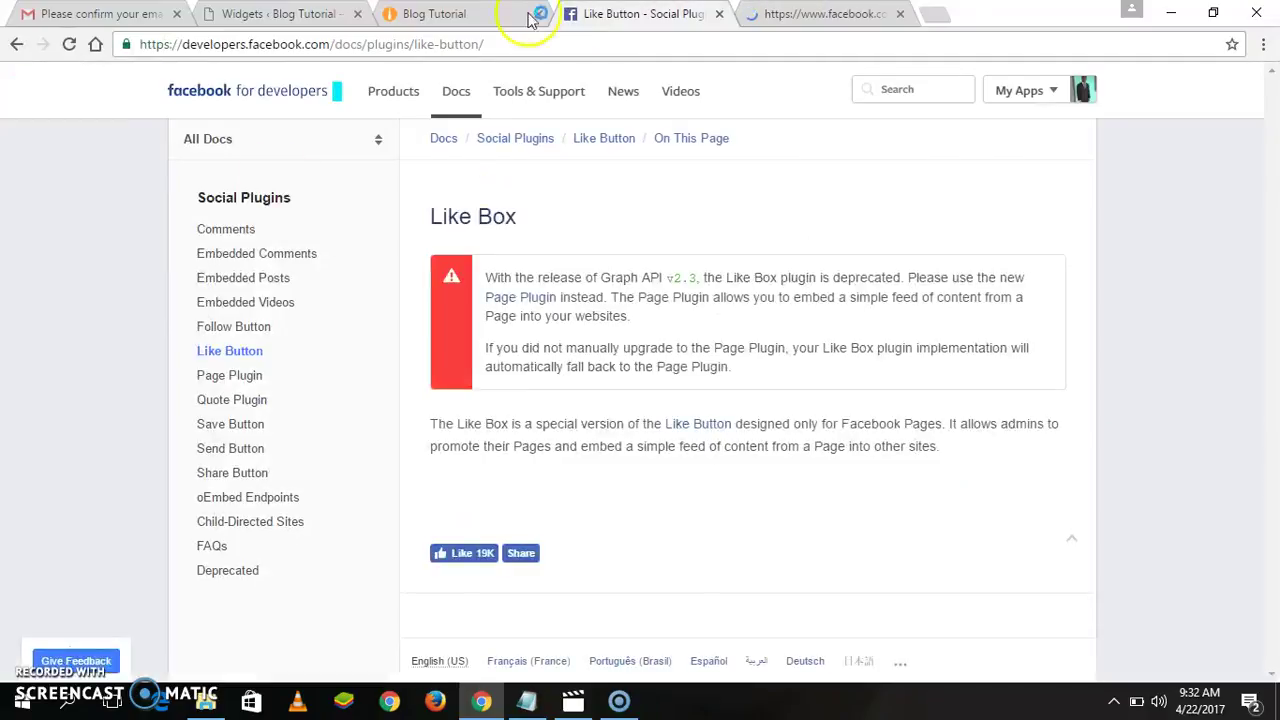
pyautogui.click(815, 14)
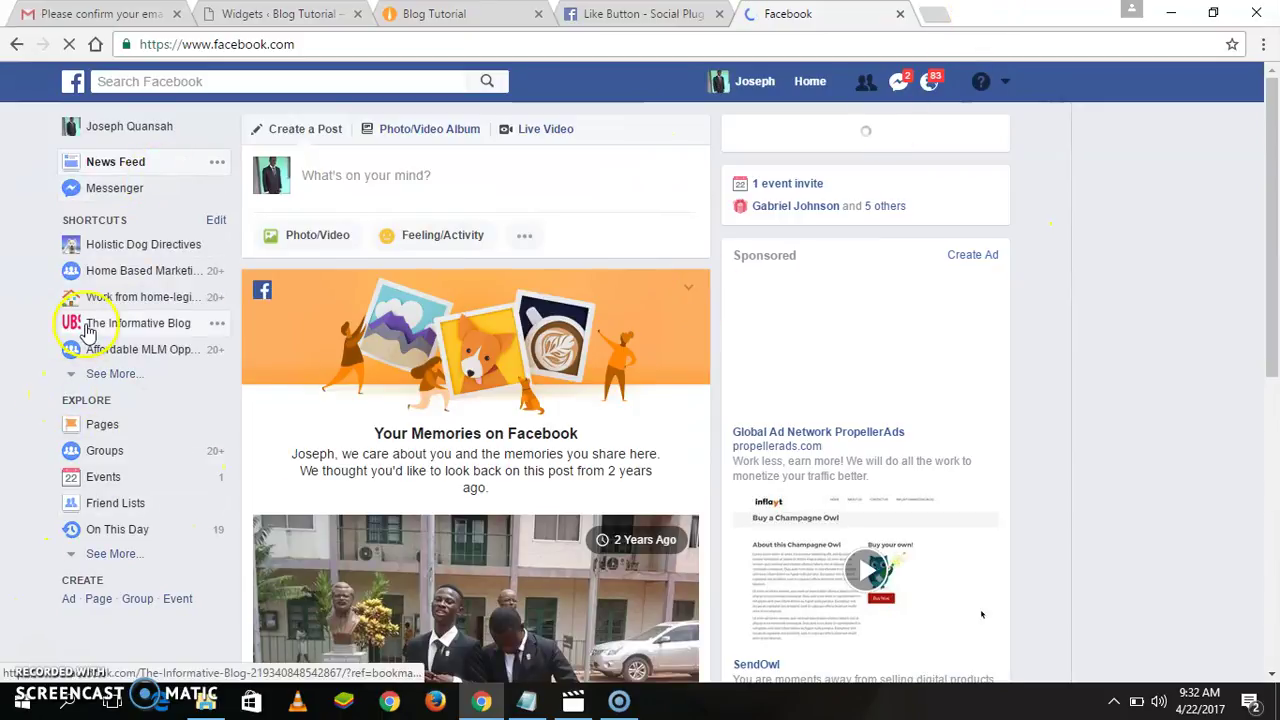
# Open the Ben-Trinatt Travel & Tour page on Facebook, copy its URL and return to the Like Button documentation
pyautogui.click(1005, 82)
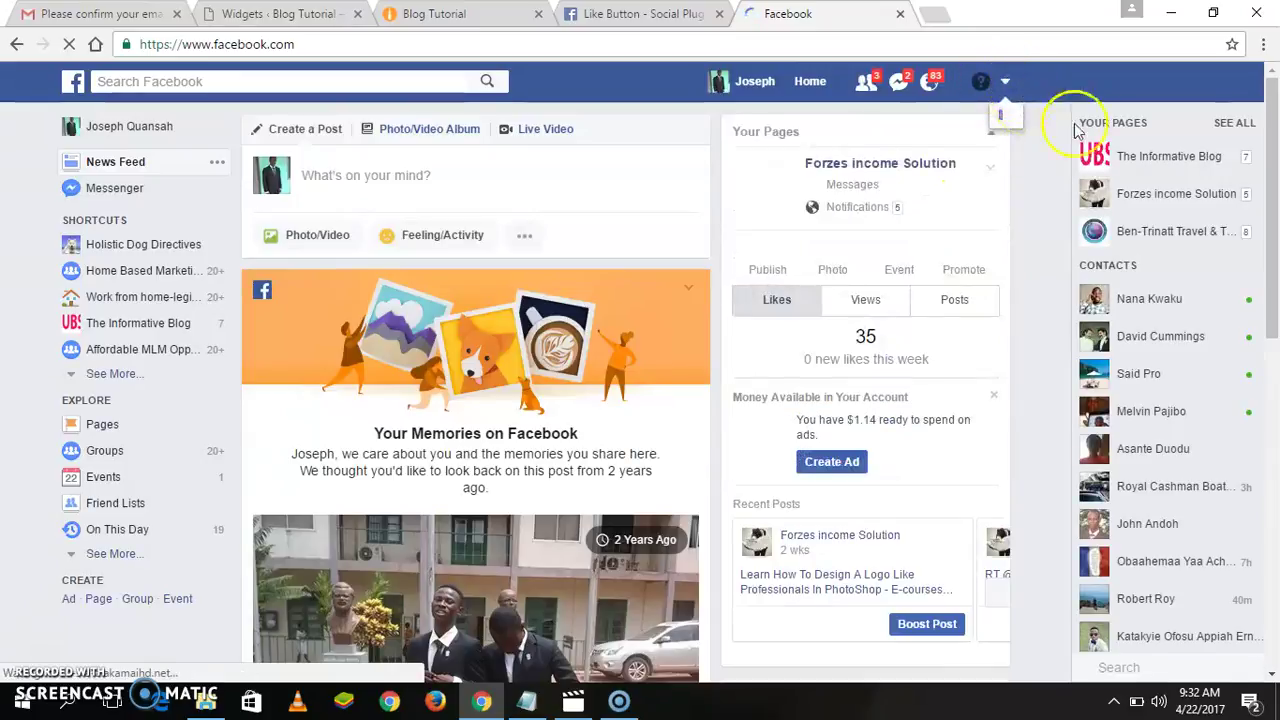
pyautogui.click(1210, 236)
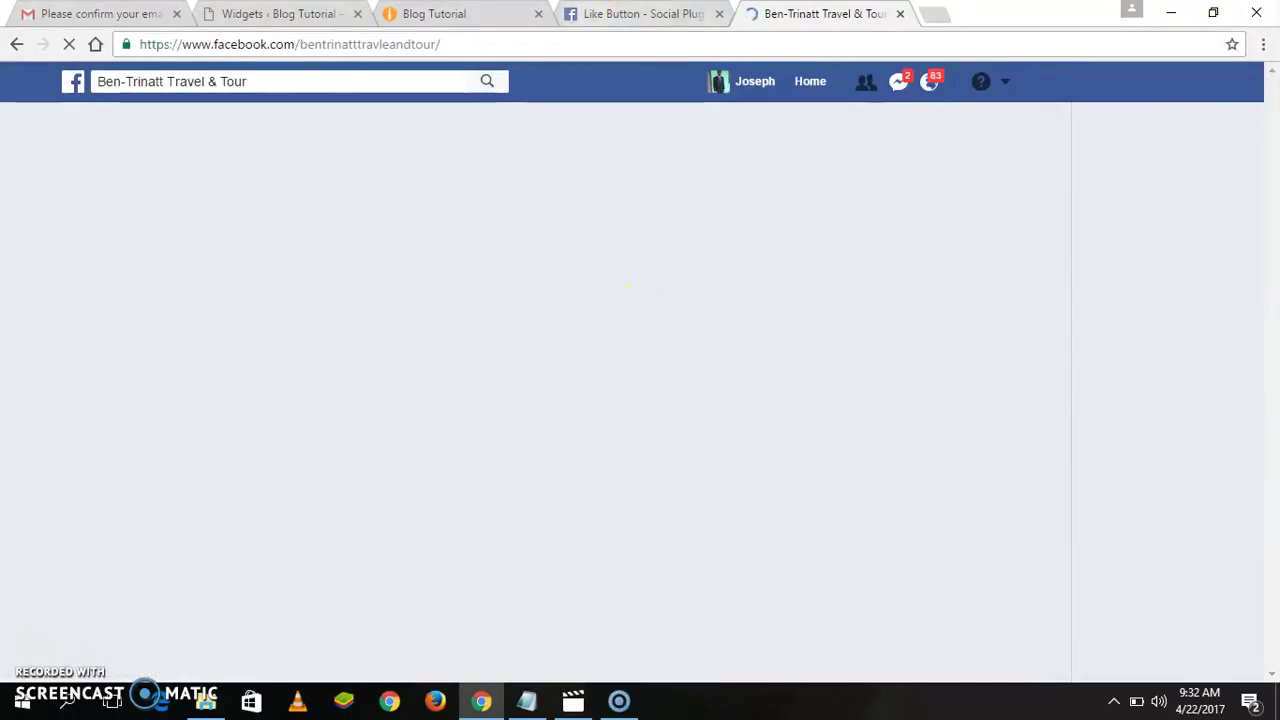
pyautogui.click(446, 44)
pyautogui.hotkey('ctrl', 'c')
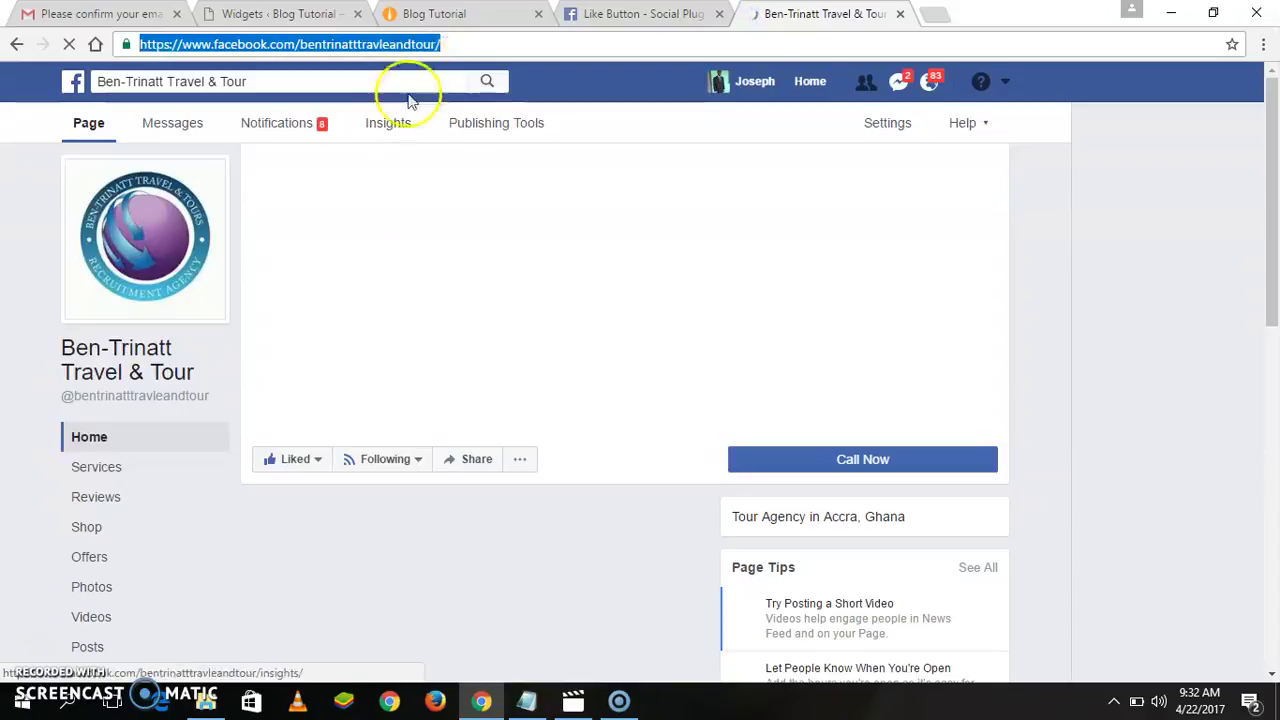
pyautogui.click(638, 16)
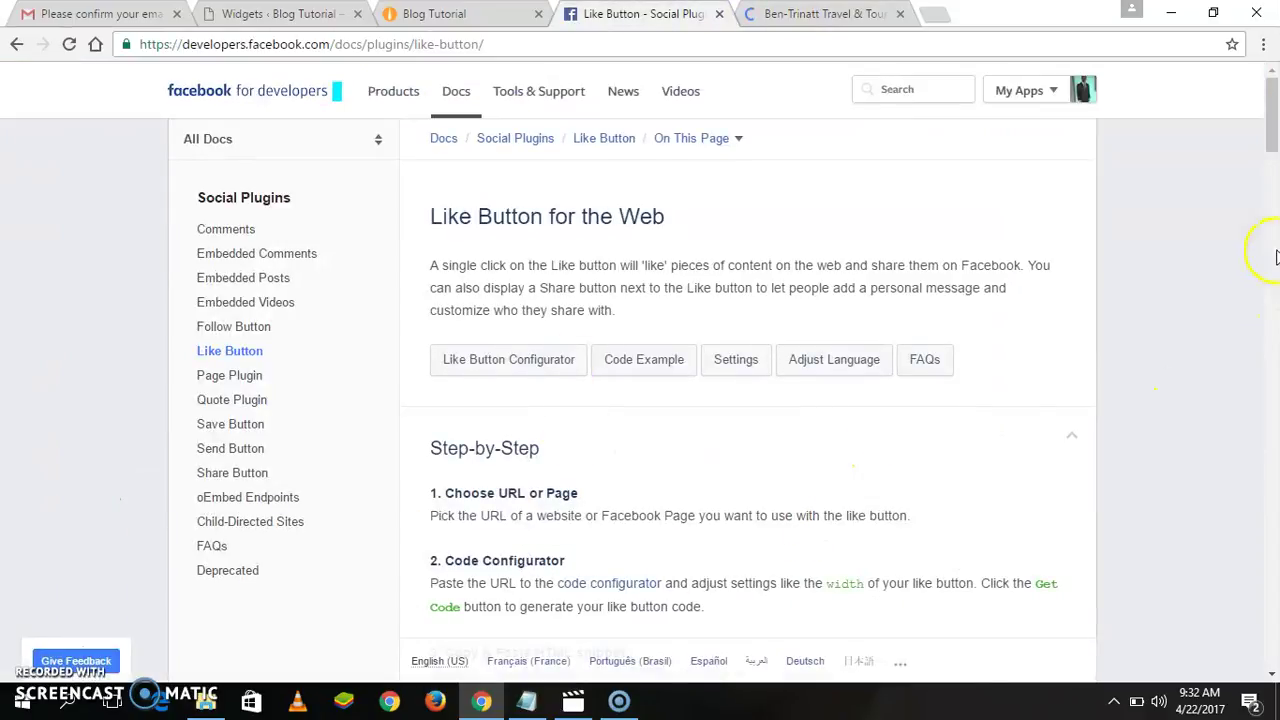
pyautogui.moveTo(1272, 140); pyautogui.dragTo(1274, 210)
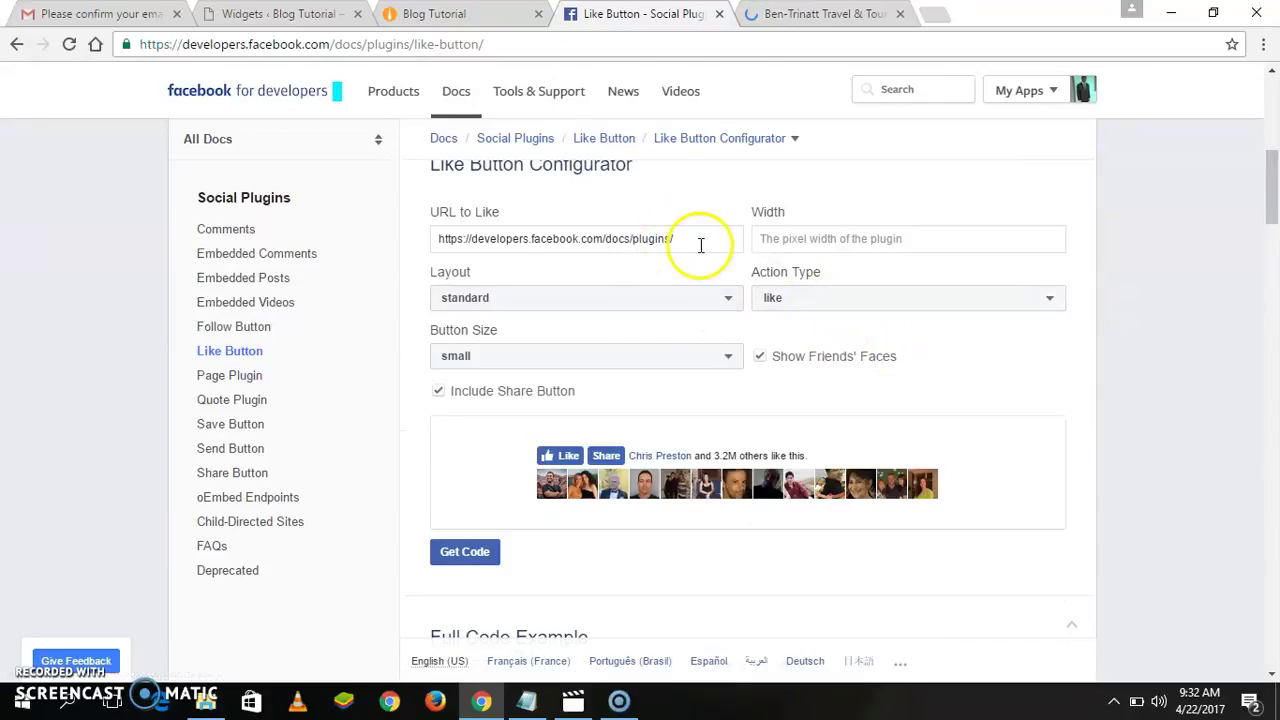
pyautogui.moveTo(676, 241); pyautogui.dragTo(318, 230)
pyautogui.hotkey('ctrl', 'v')
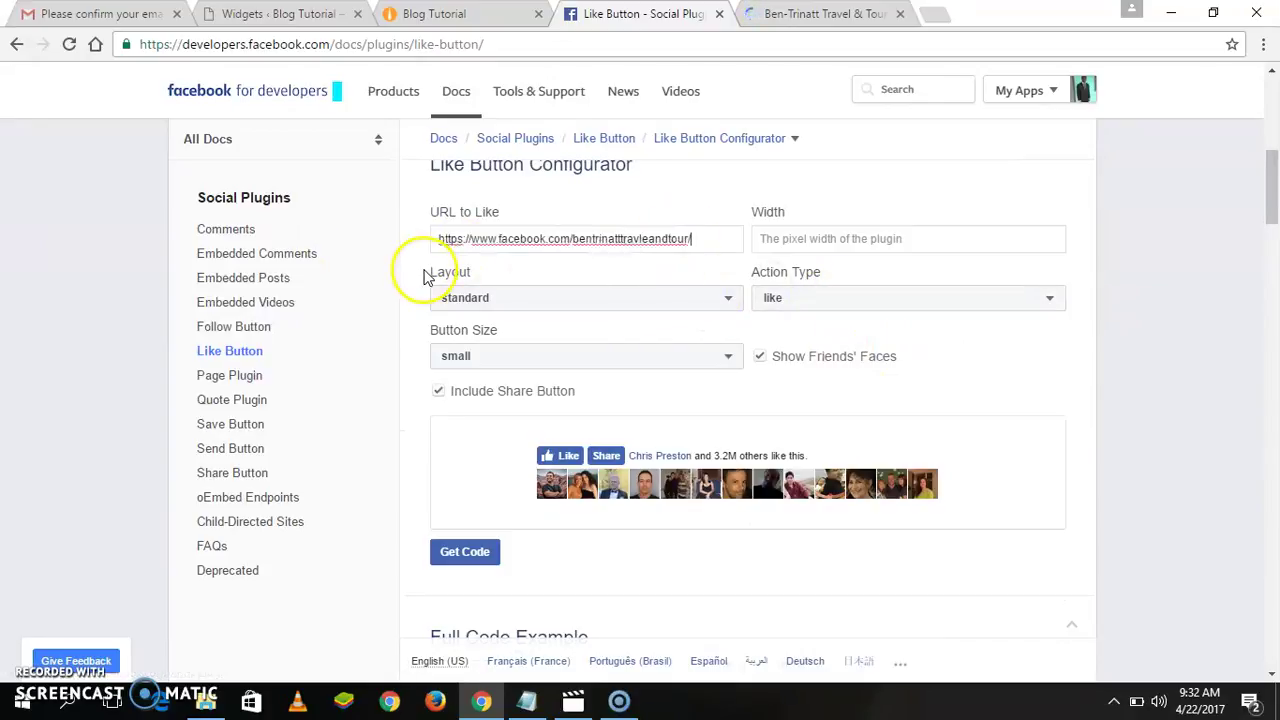
pyautogui.click(918, 238)
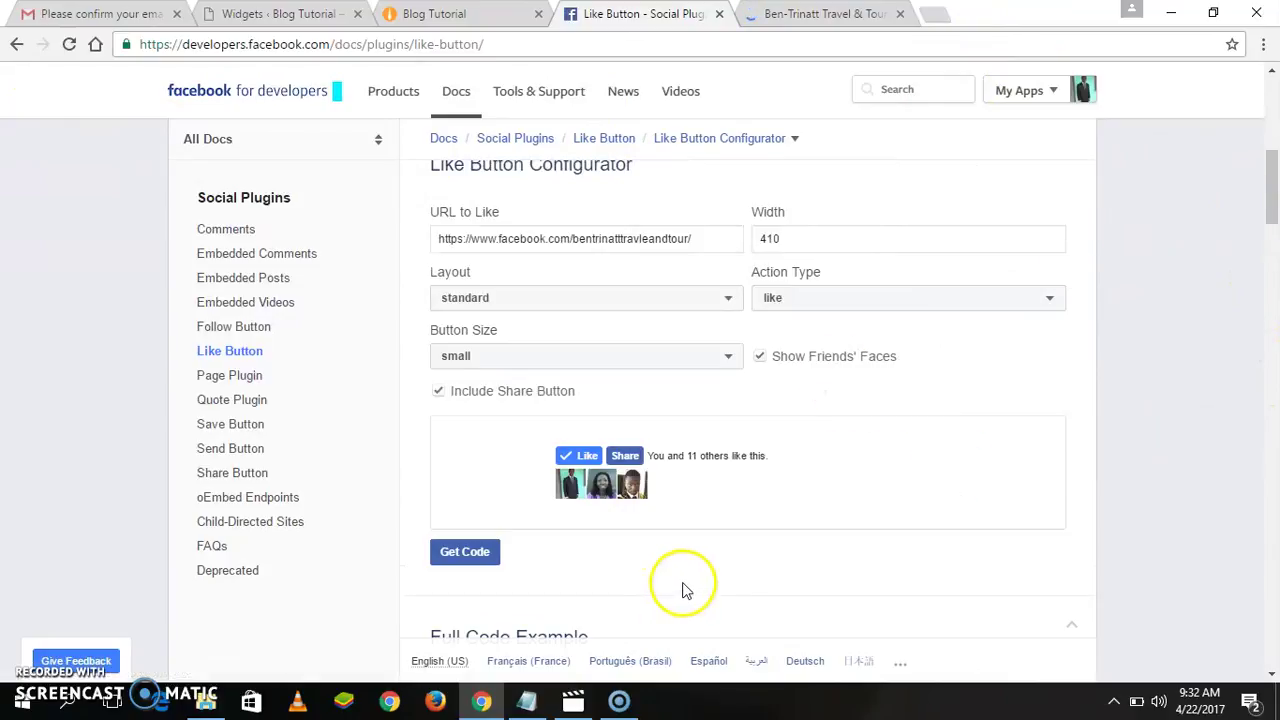
pyautogui.scroll(-4, 1274, 200)
pyautogui.scroll(5, 1274, 200)
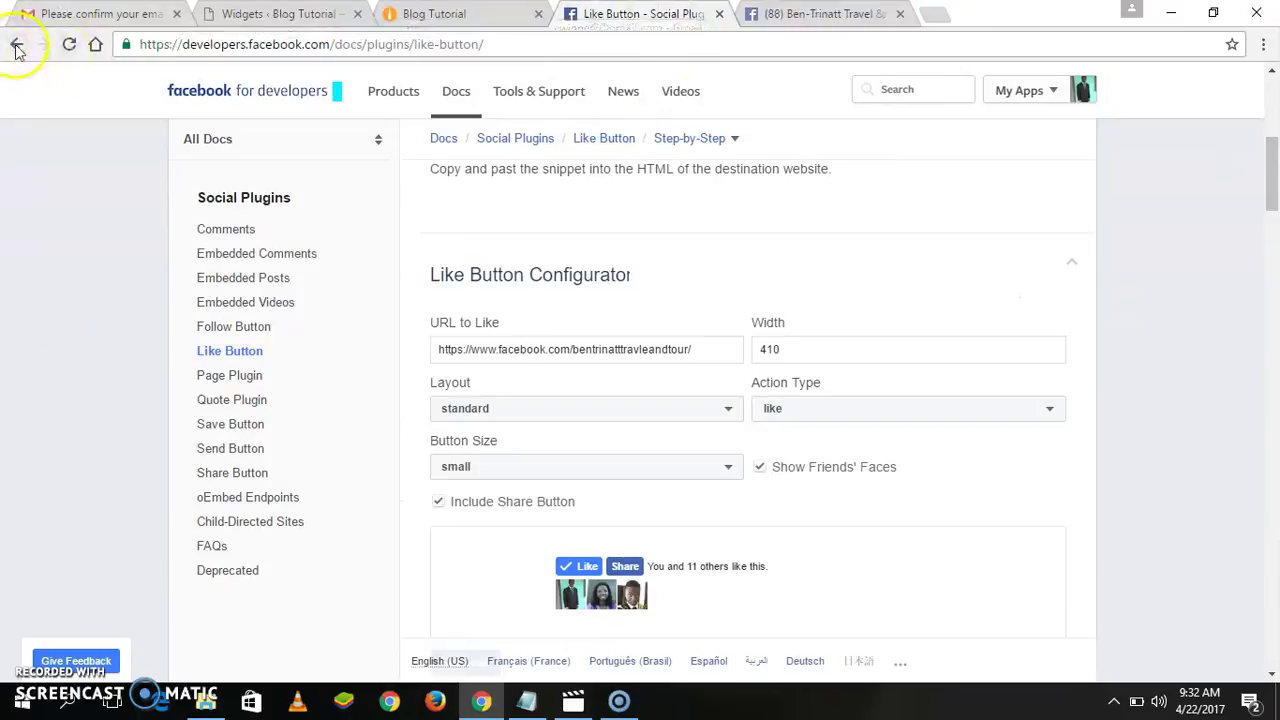
pyautogui.click(16, 46)
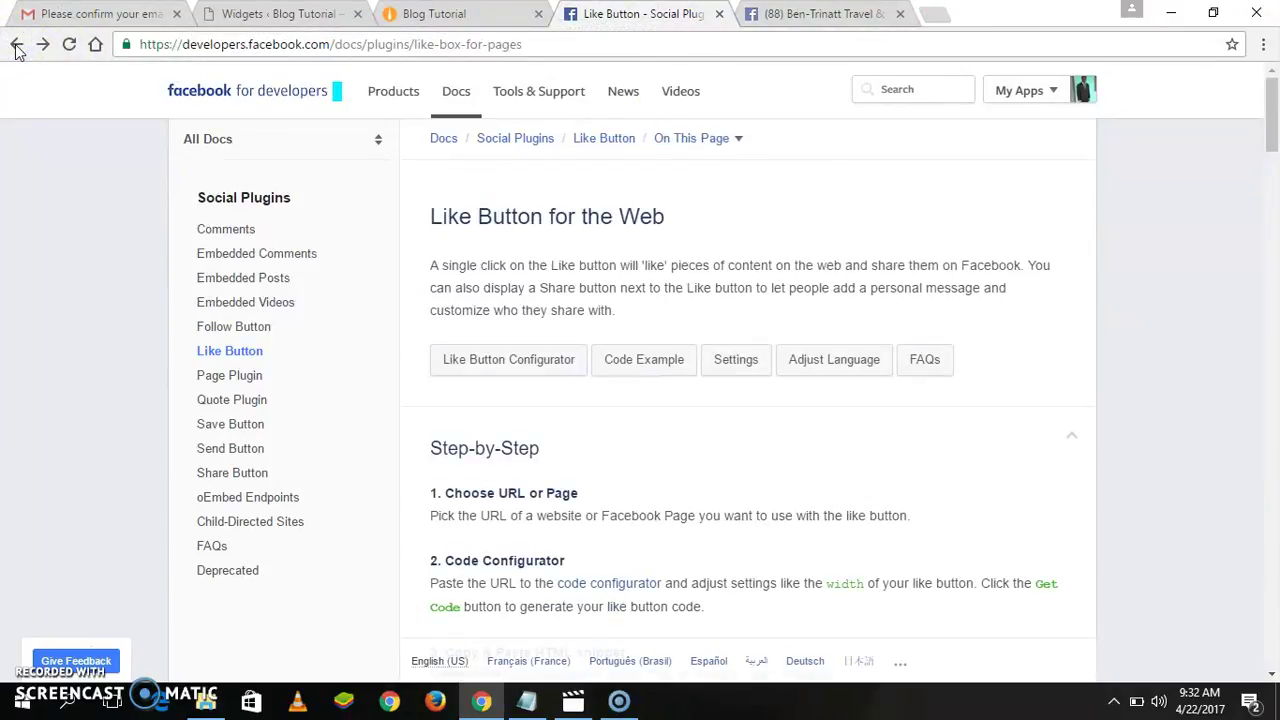
pyautogui.click(16, 46)
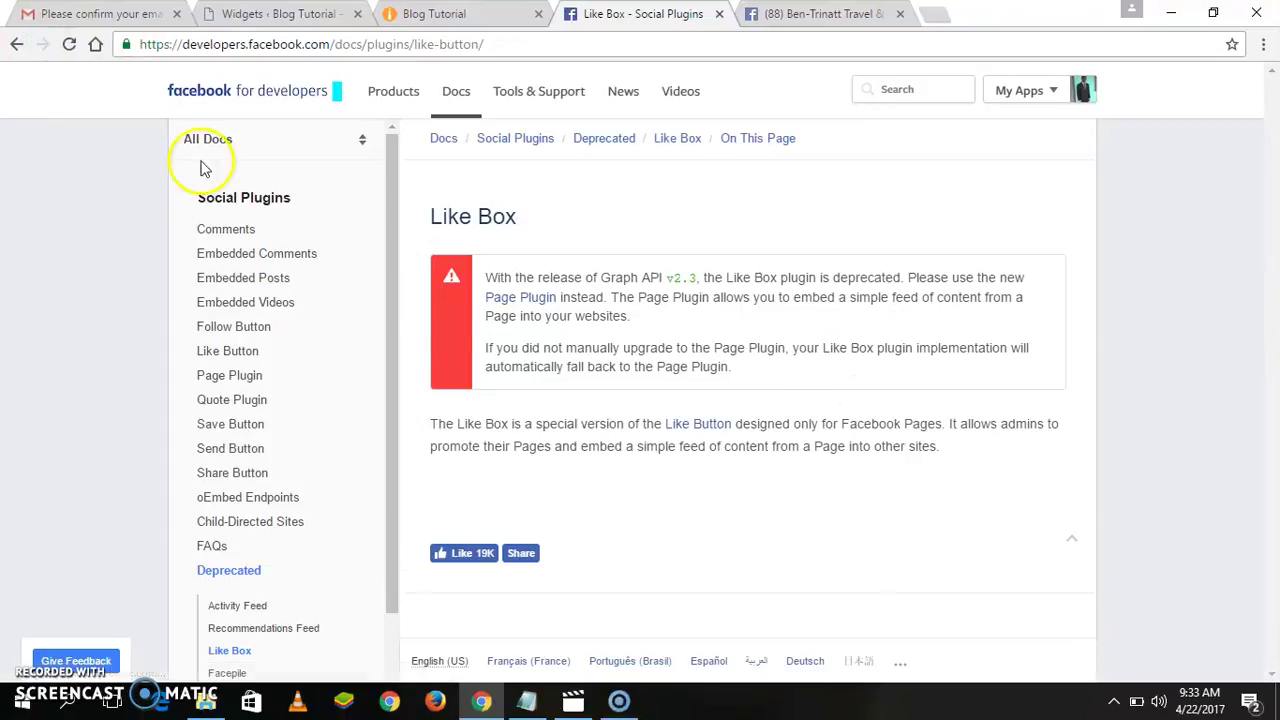
# In the Like Button Configurator, replace the URL to Like with the copied Facebook page URL and set the width to 410
pyautogui.moveTo(1273, 128); pyautogui.dragTo(1274, 207)
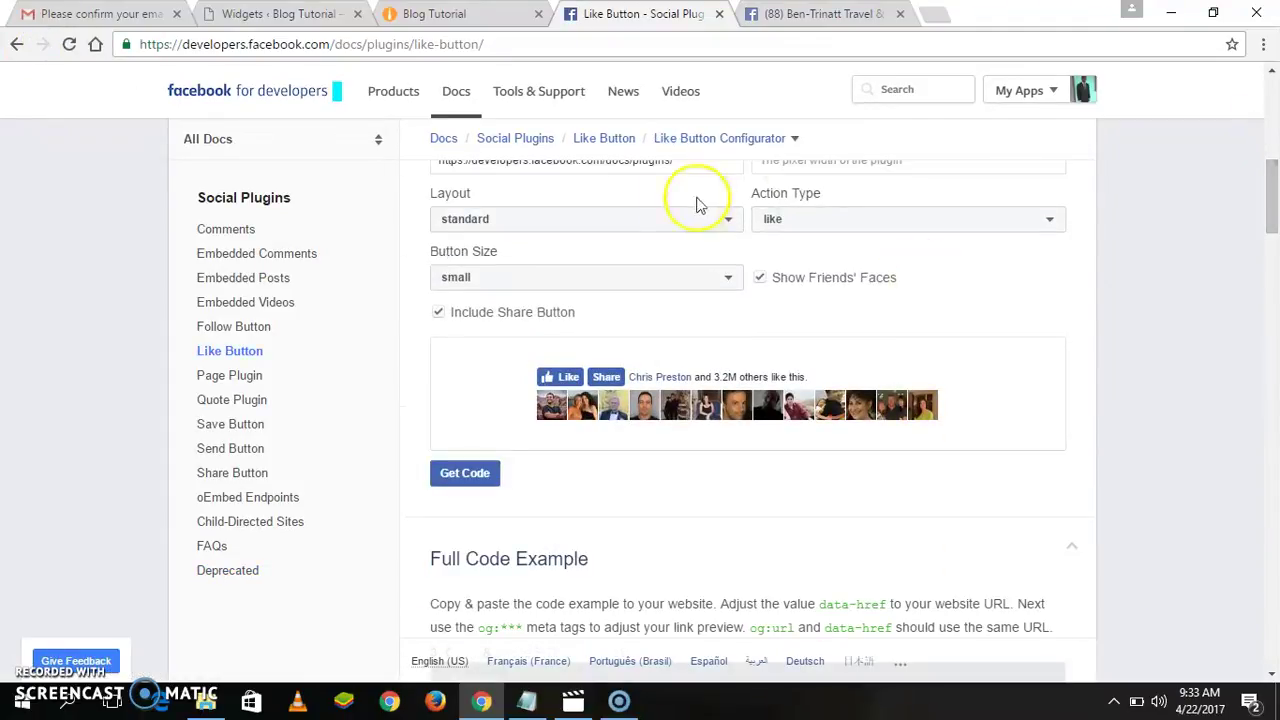
pyautogui.scroll(7, 1277, 174)
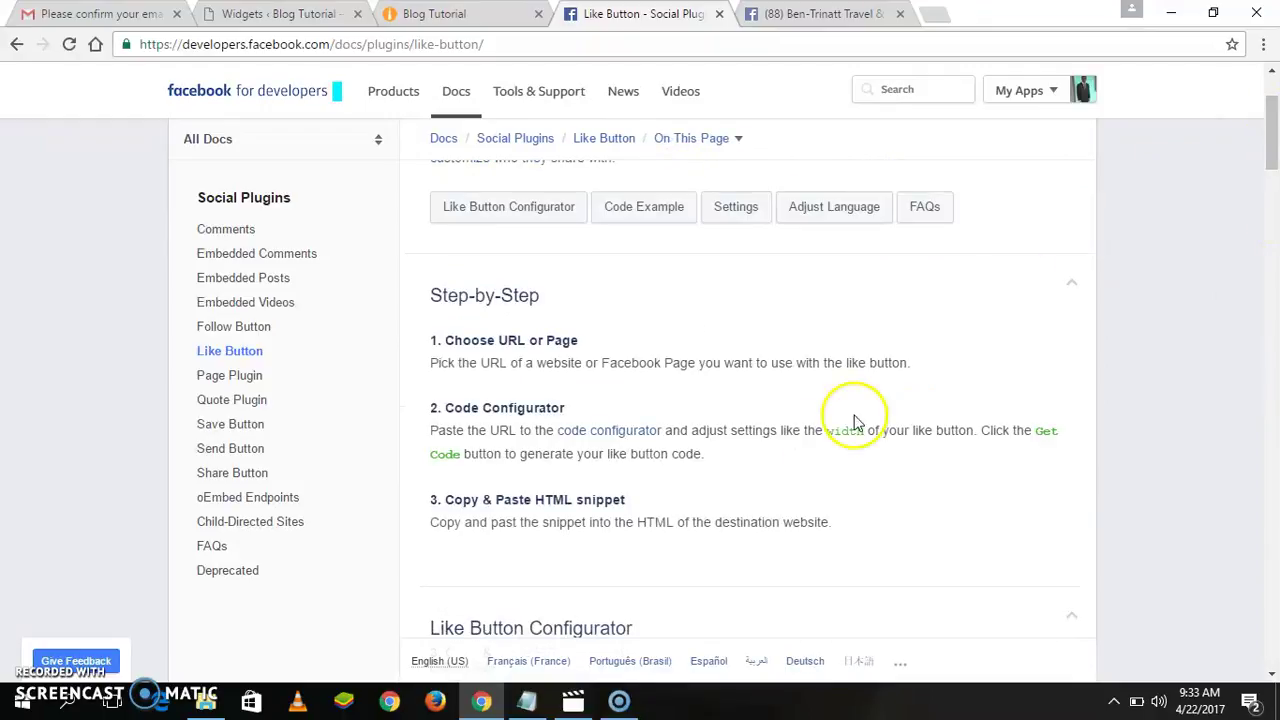
pyautogui.scroll(-5, 1274, 155)
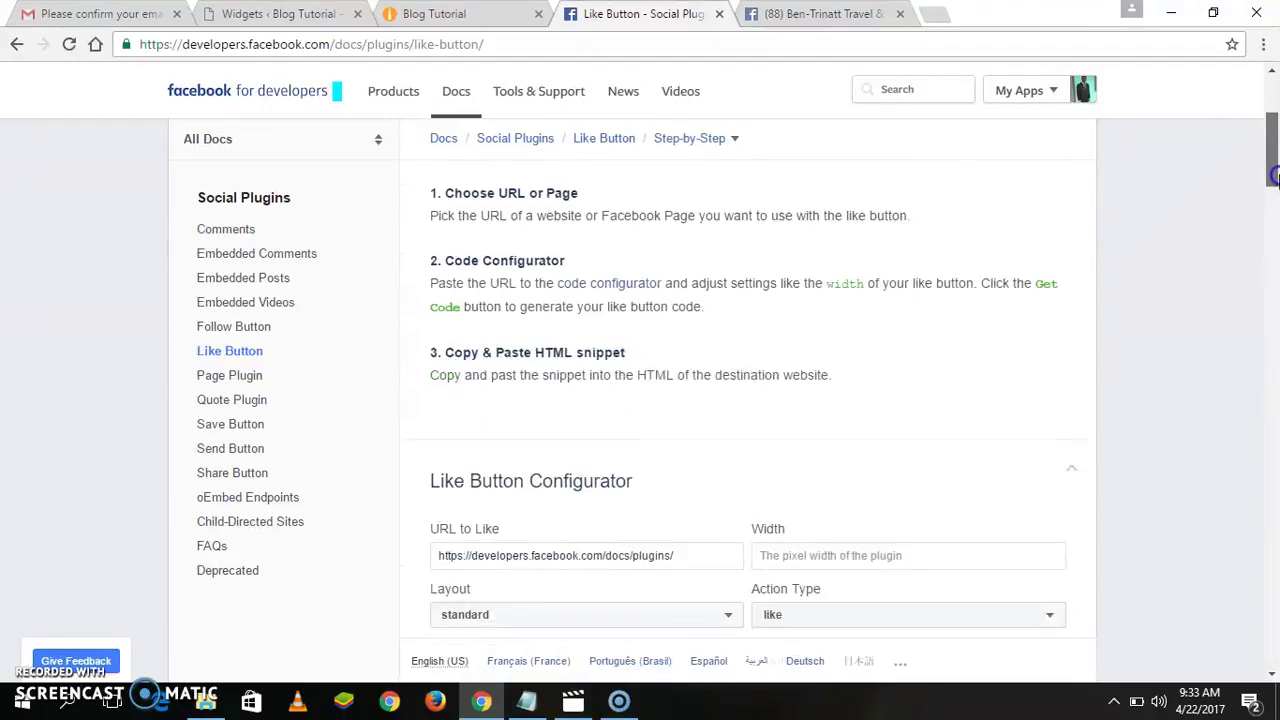
pyautogui.moveTo(672, 256); pyautogui.dragTo(366, 258)
pyautogui.hotkey('ctrl', 'v')
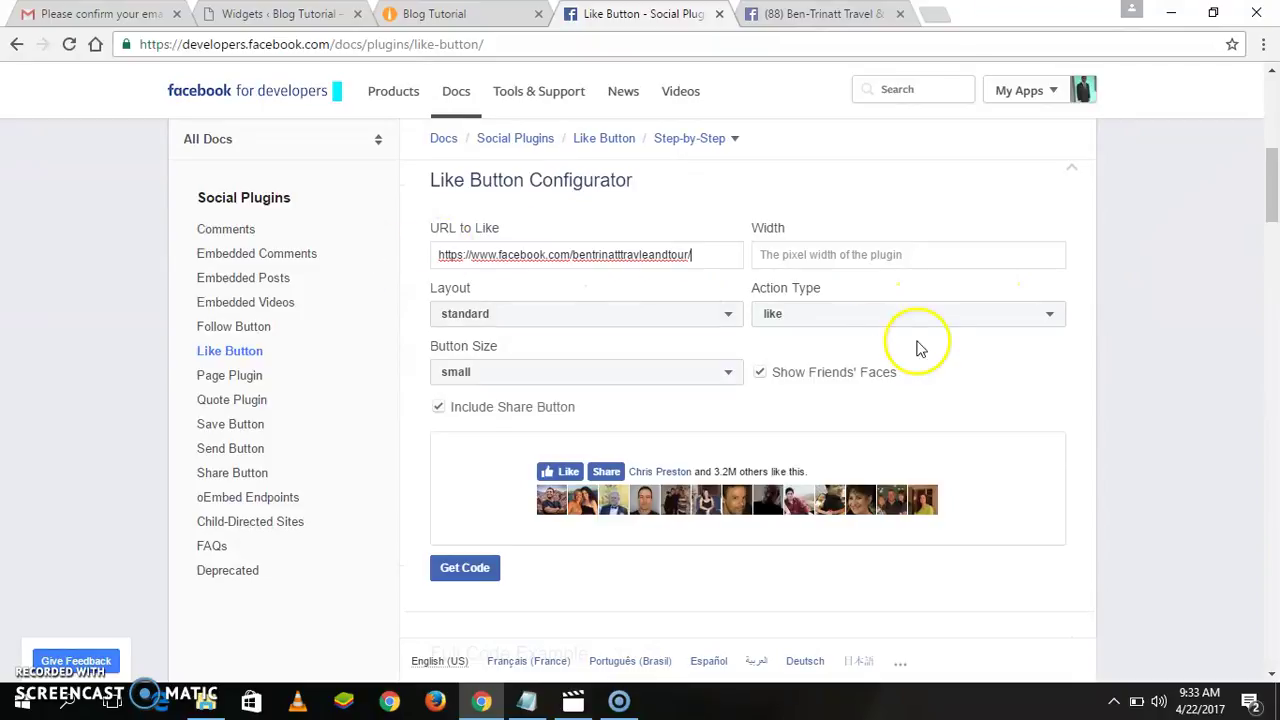
pyautogui.click(904, 262)
pyautogui.write('410')
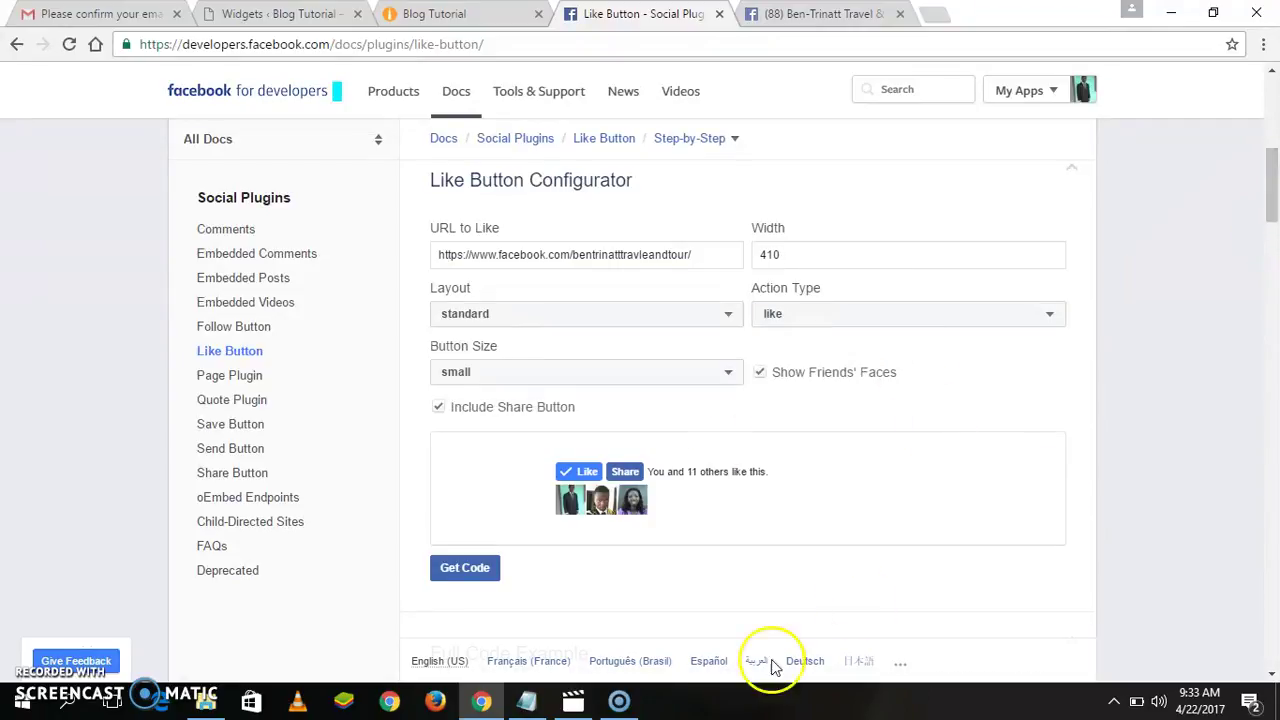
# Generate the like button code and copy its IFrame version
pyautogui.click(475, 567)
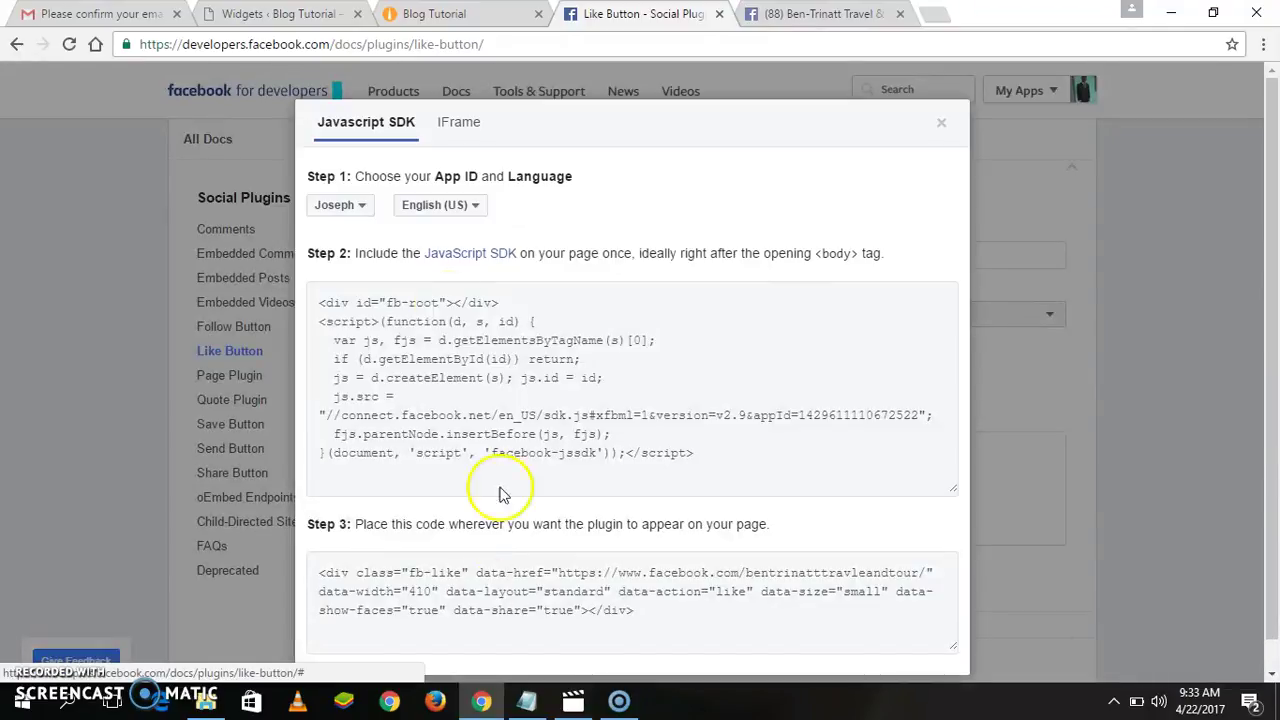
pyautogui.click(452, 123)
pyautogui.click(489, 335)
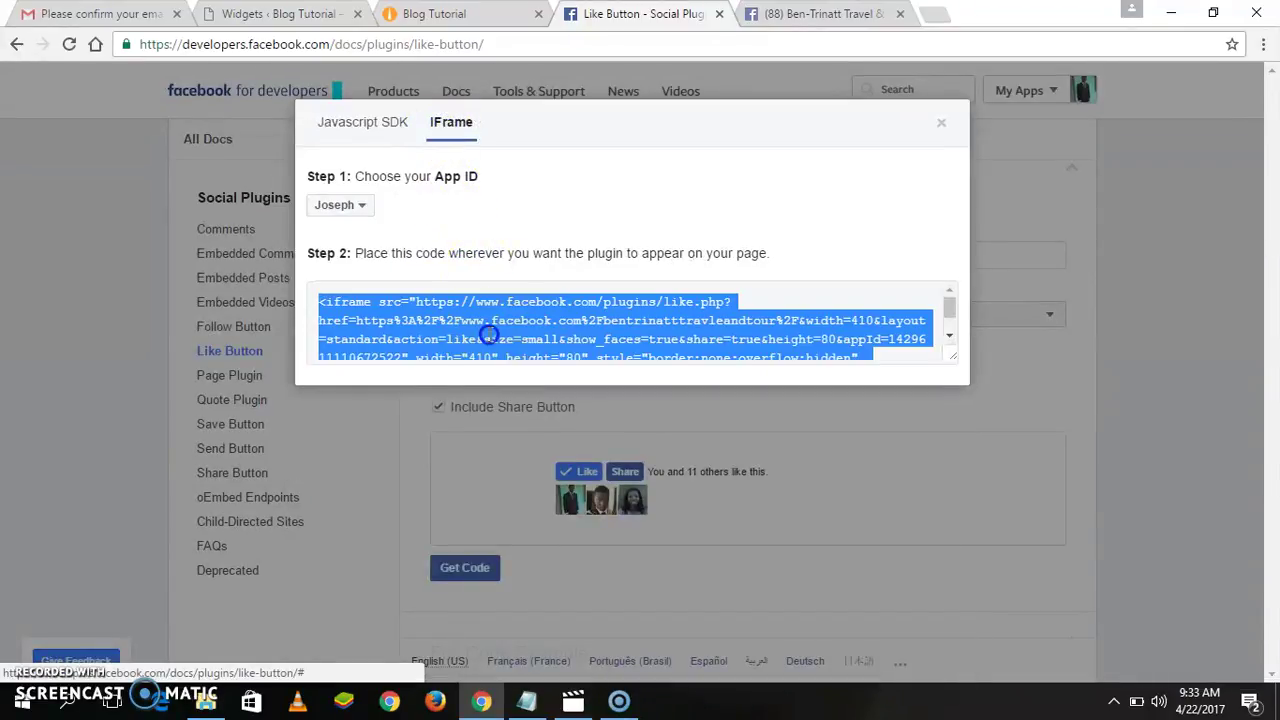
pyautogui.rightClick(489, 335)
pyautogui.click(526, 350)
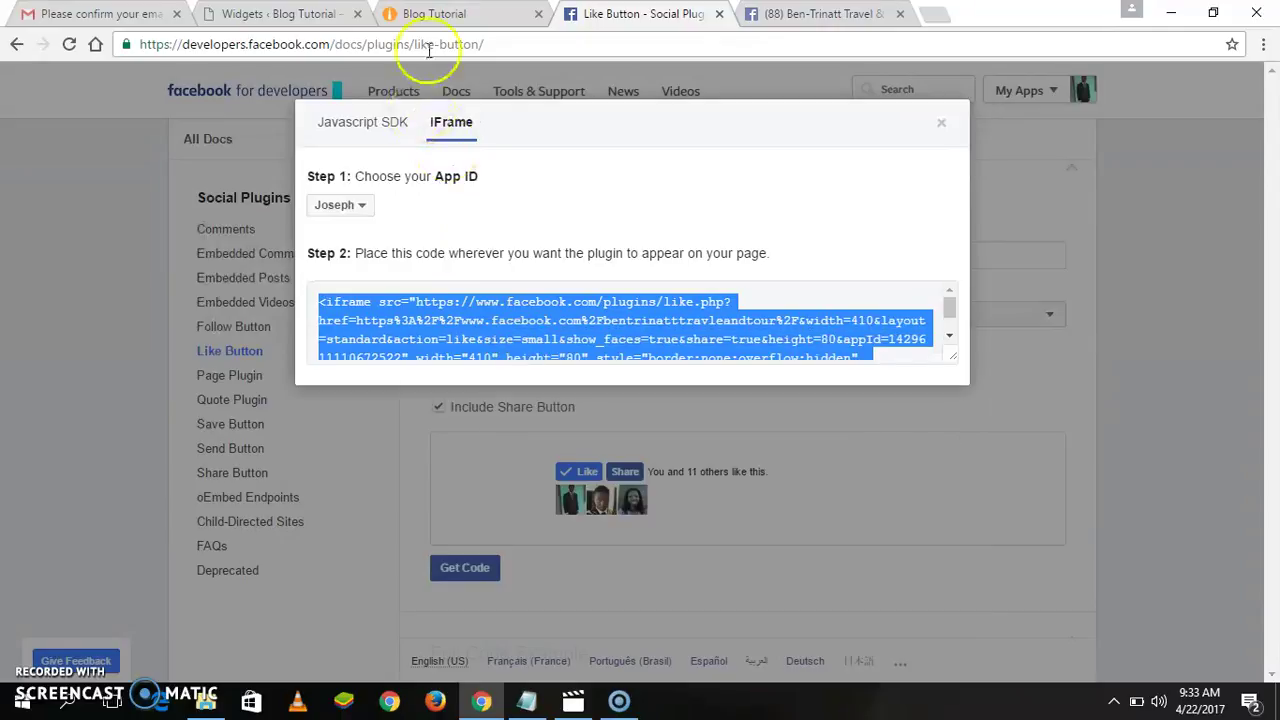
# Paste the iframe code into the Sahifa - Text or HTML widget of the blog's Primary Widget Area and save the widget
pyautogui.click(283, 14)
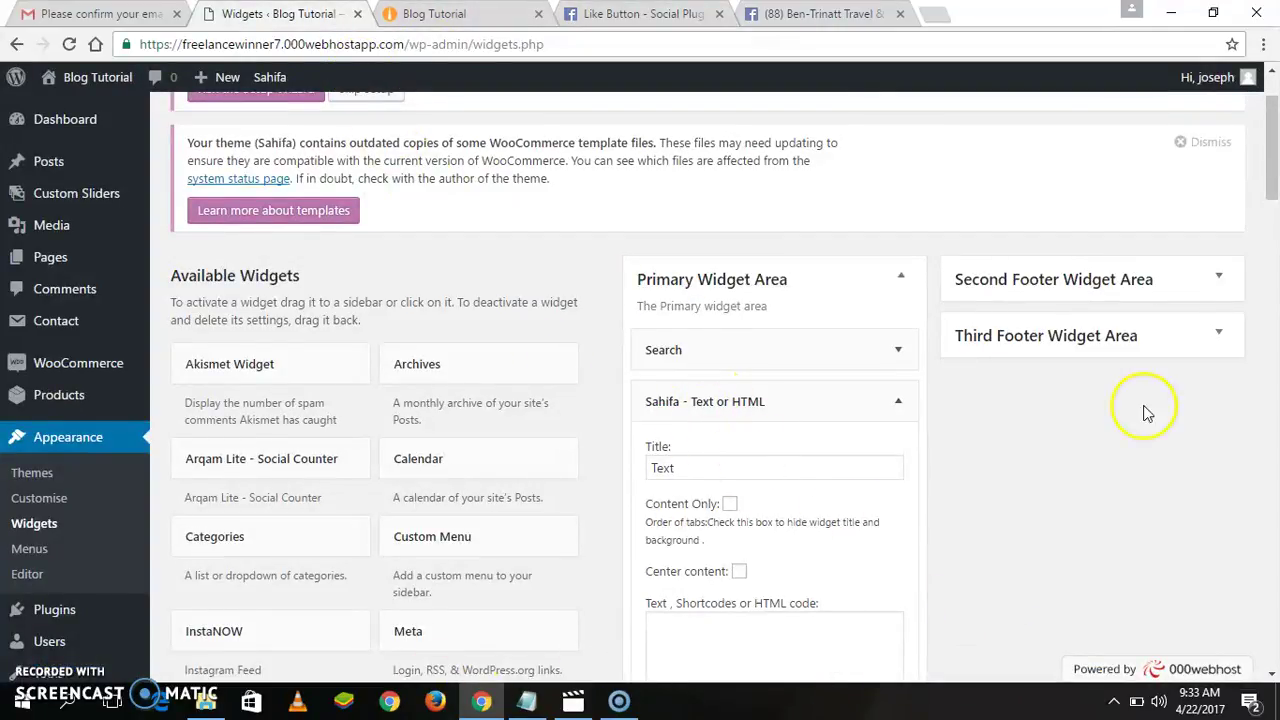
pyautogui.scroll(-1, 1270, 143)
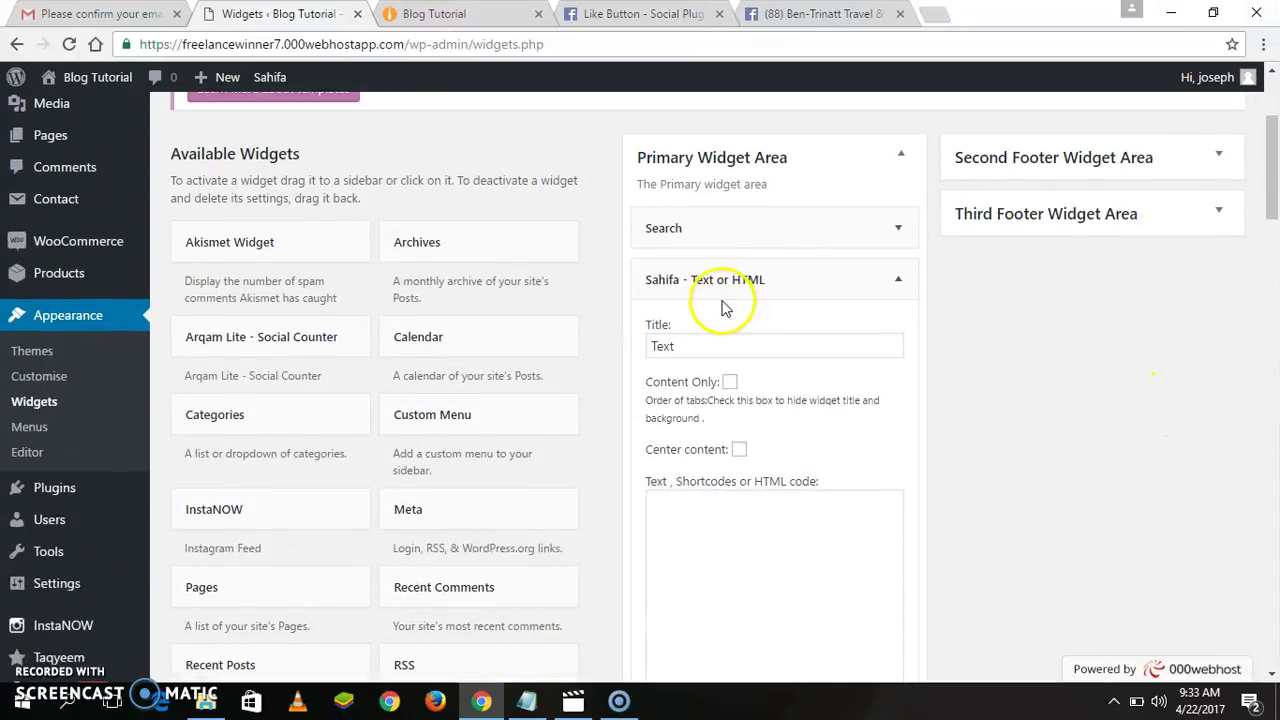
pyautogui.click(710, 535)
pyautogui.rightClick(710, 535)
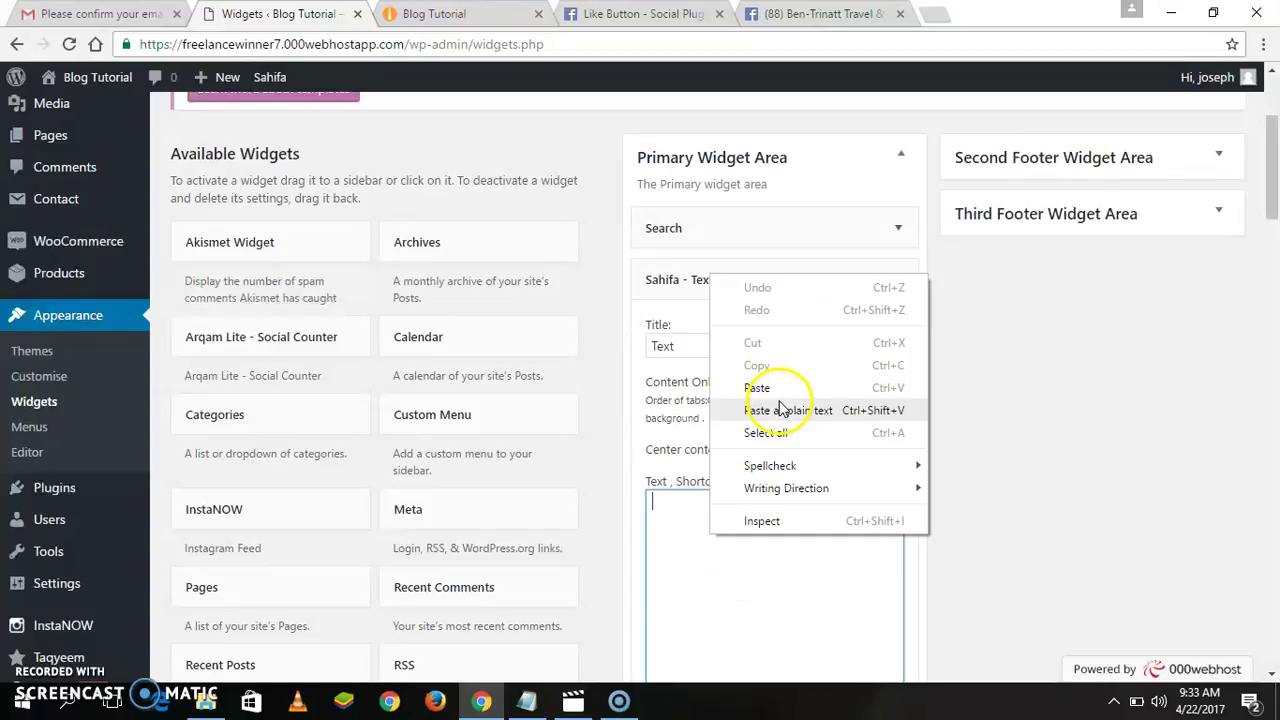
pyautogui.click(778, 405)
pyautogui.click(875, 475)
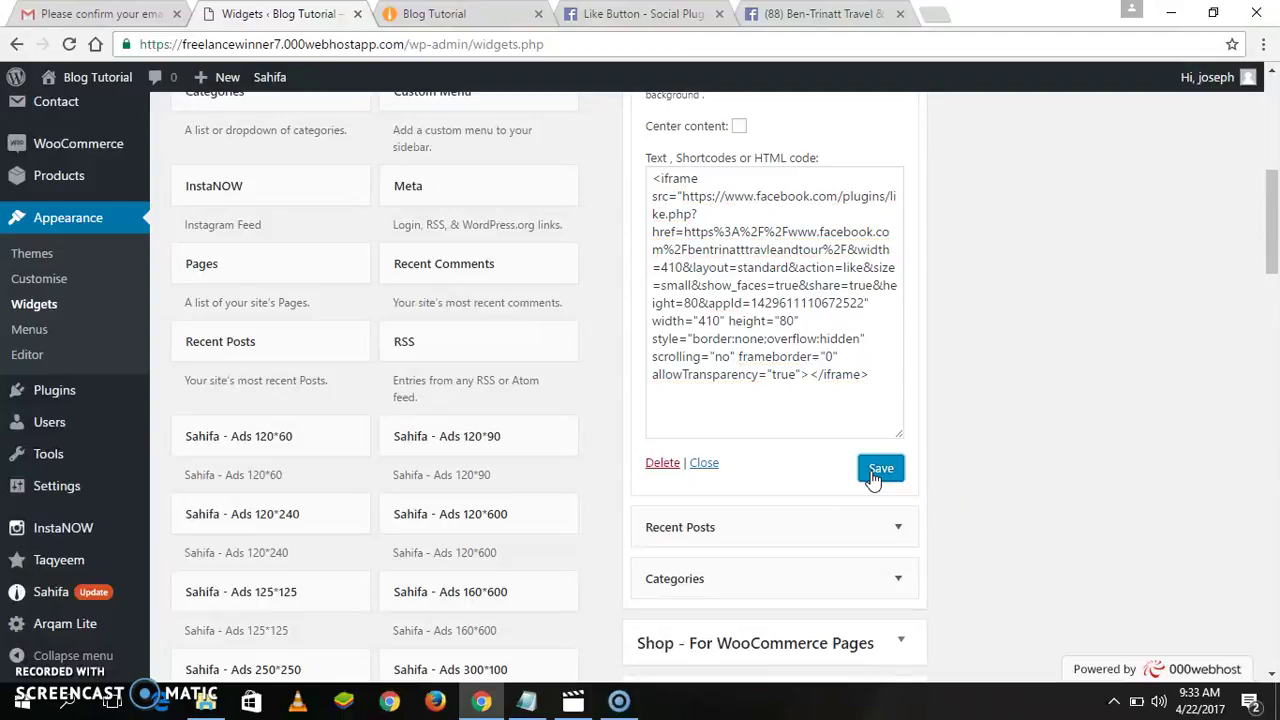
# Close the two Facebook tabs, reload the blog home page and check the like button in its sidebar
pyautogui.click(822, 14)
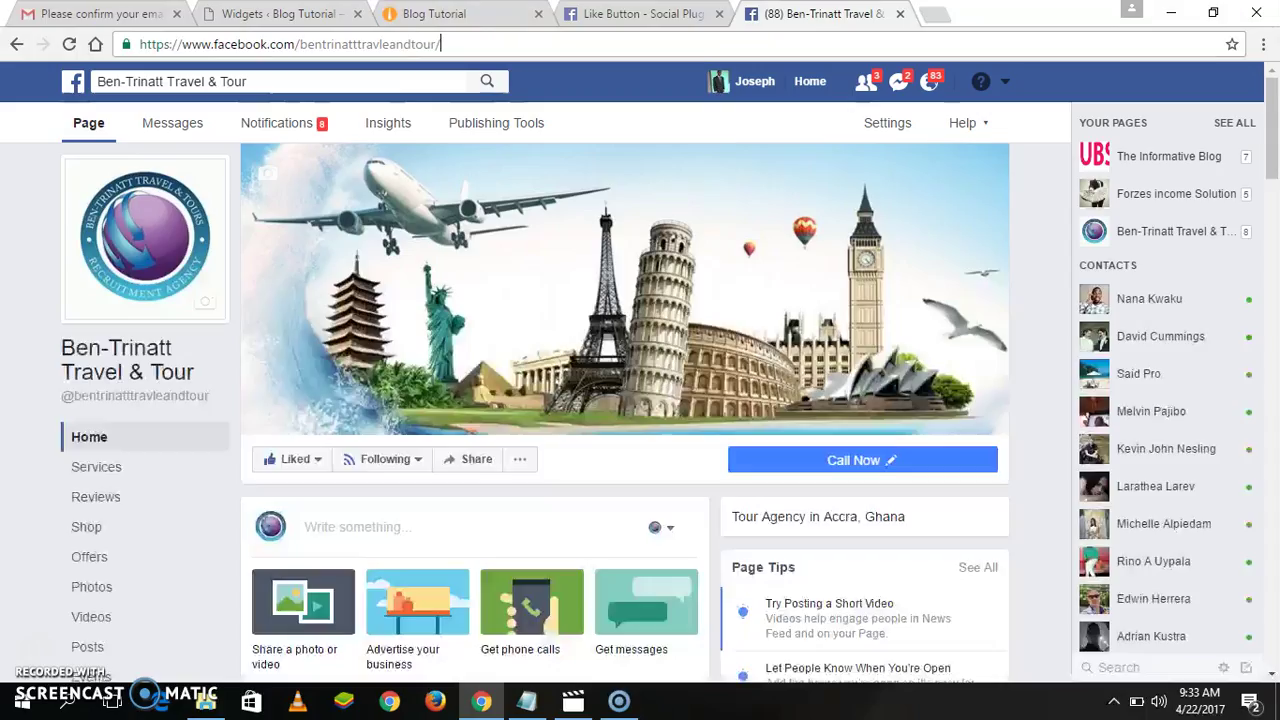
pyautogui.click(900, 14)
pyautogui.click(718, 14)
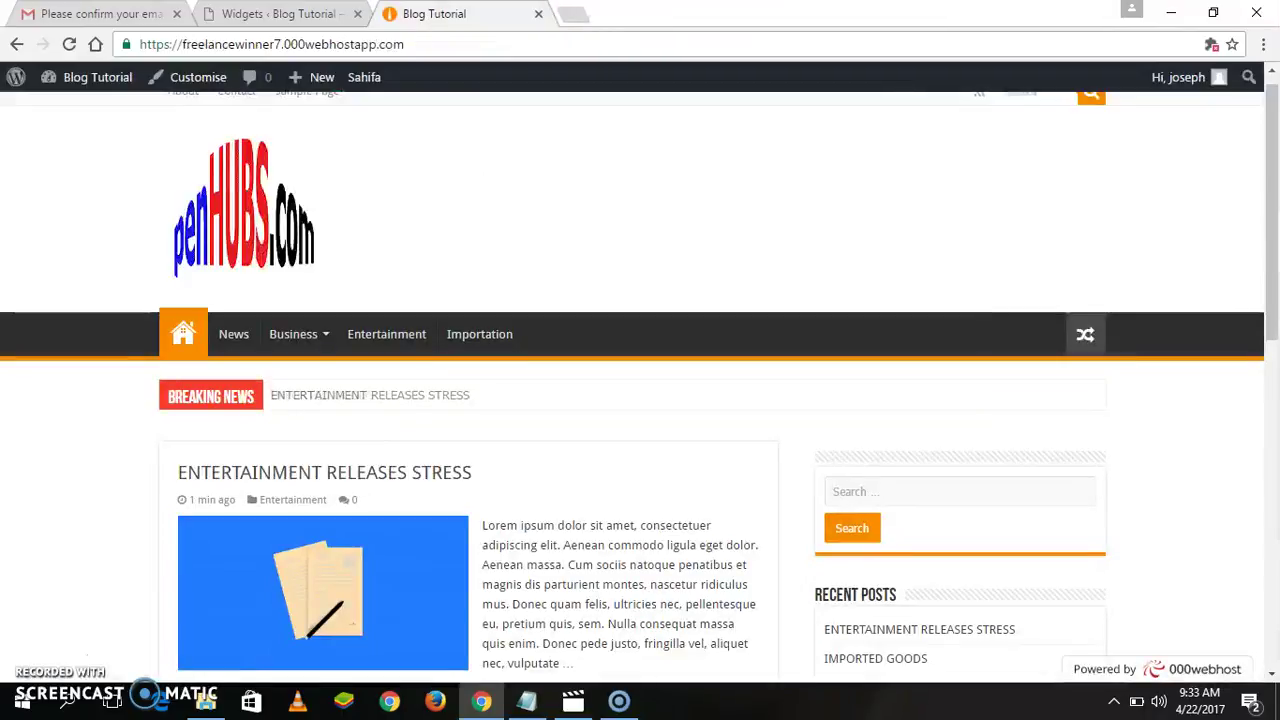
pyautogui.click(69, 44)
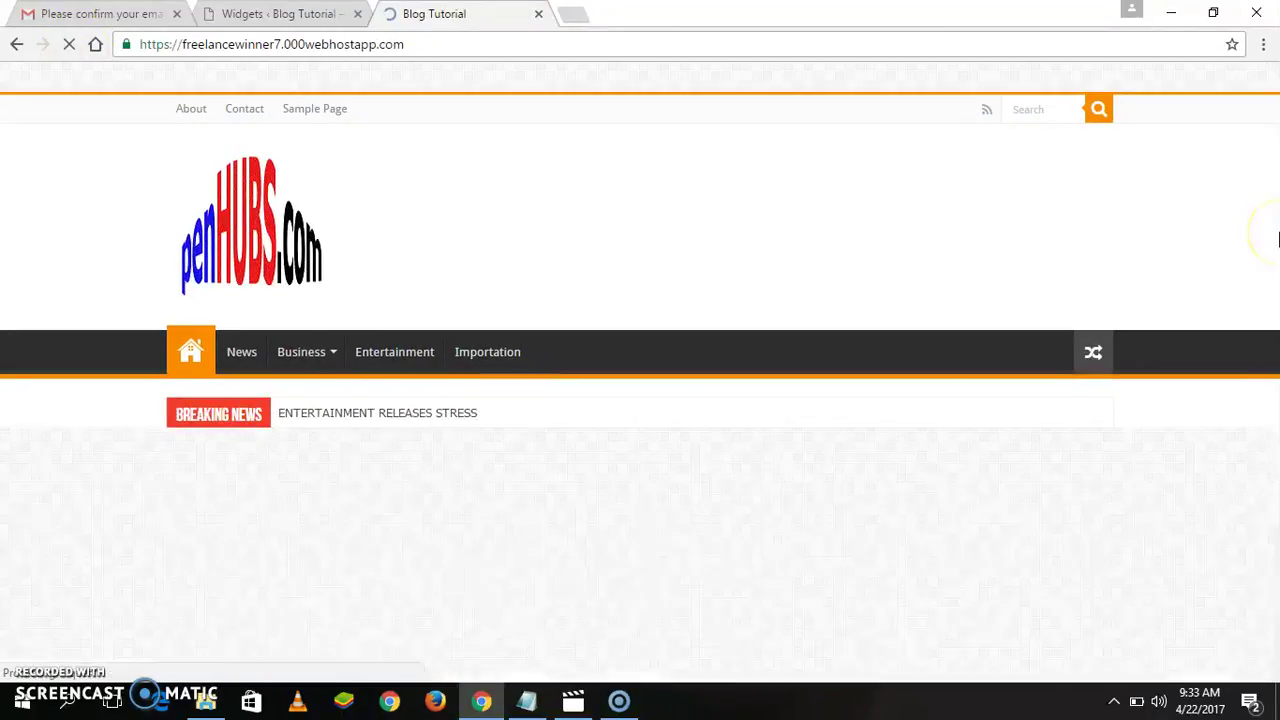
pyautogui.scroll(-3, 888, 372)
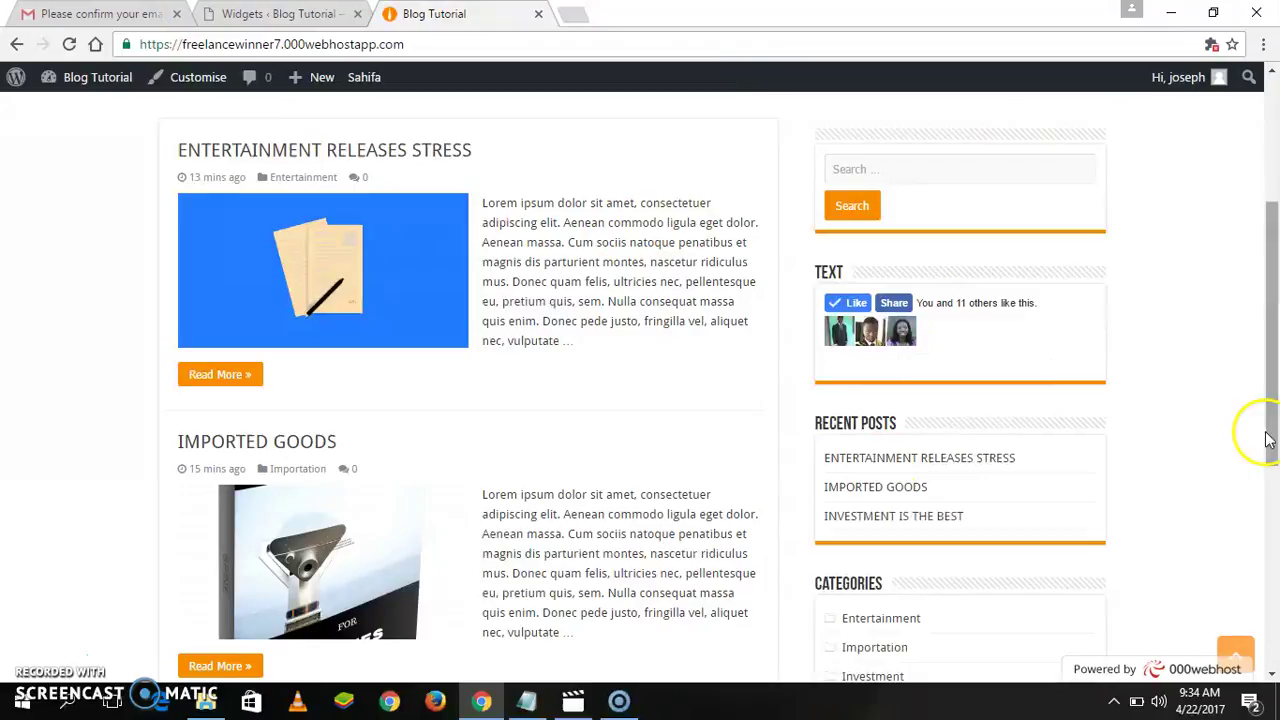
# Change the title of the Sahifa - Text or HTML widget to FOLLOW US ON FACEBOOK and save the widget
pyautogui.click(307, 13)
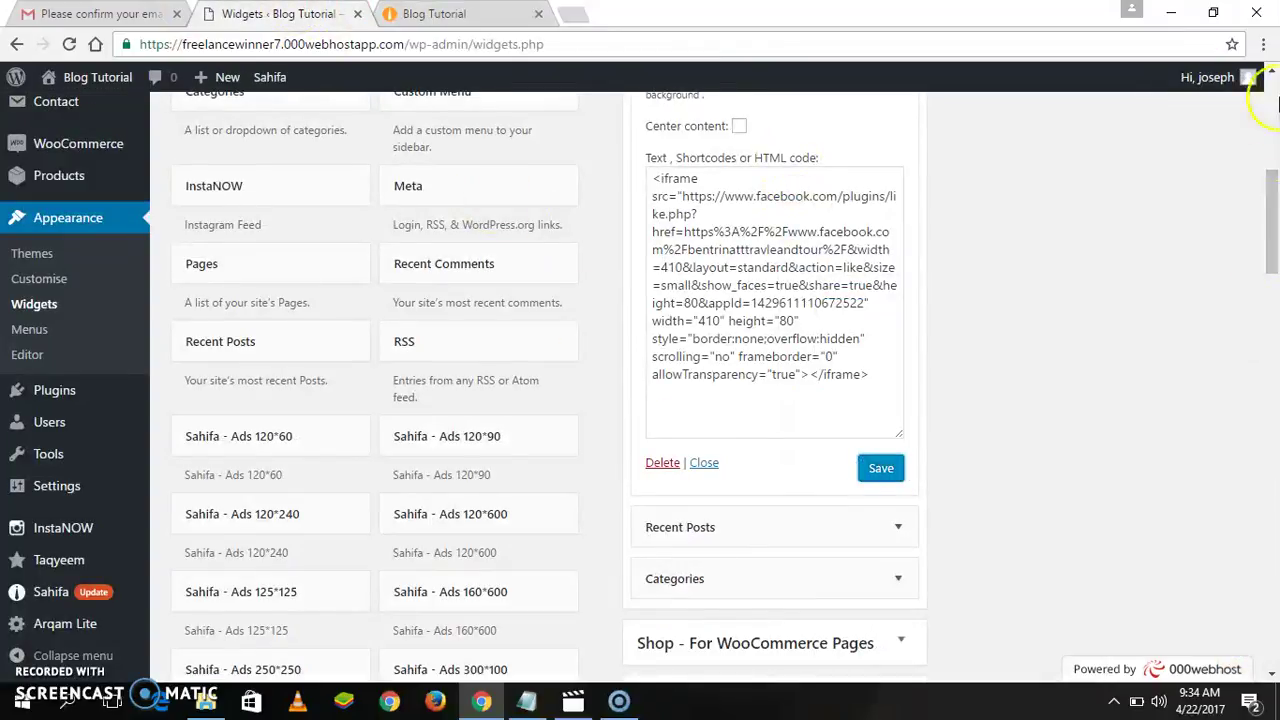
pyautogui.scroll(3, 1274, 80)
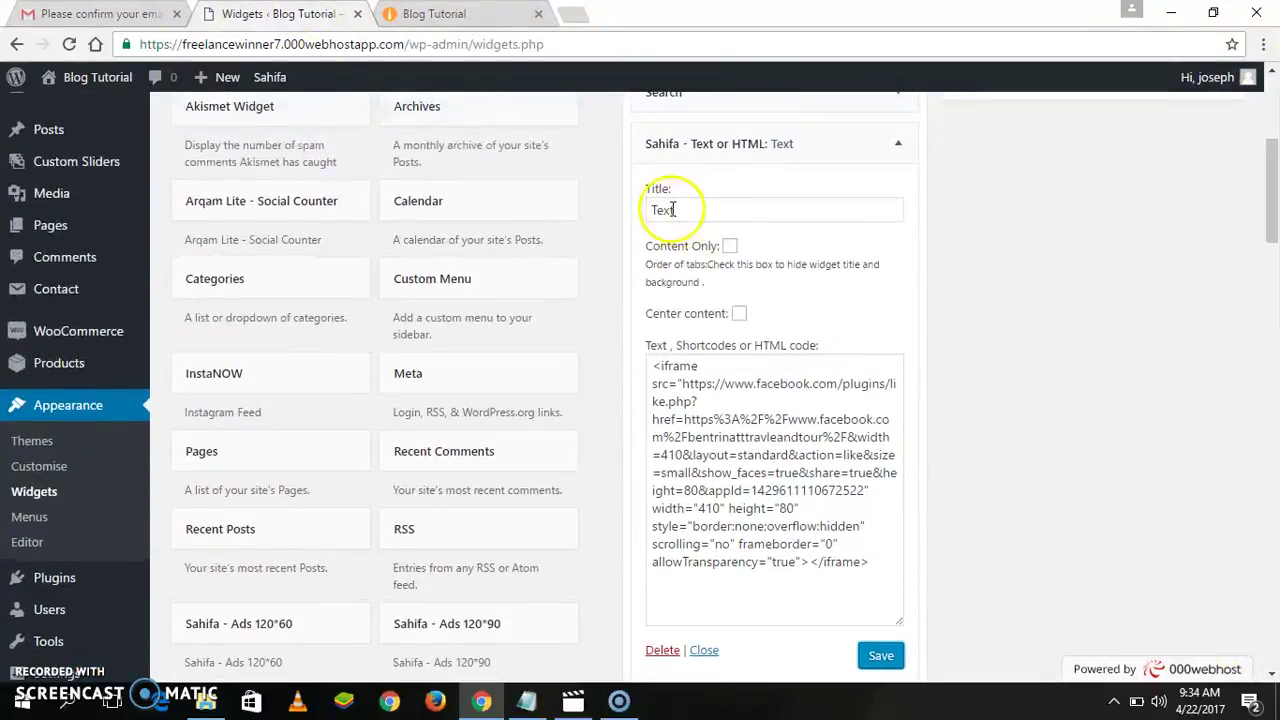
pyautogui.moveTo(723, 206); pyautogui.dragTo(577, 216)
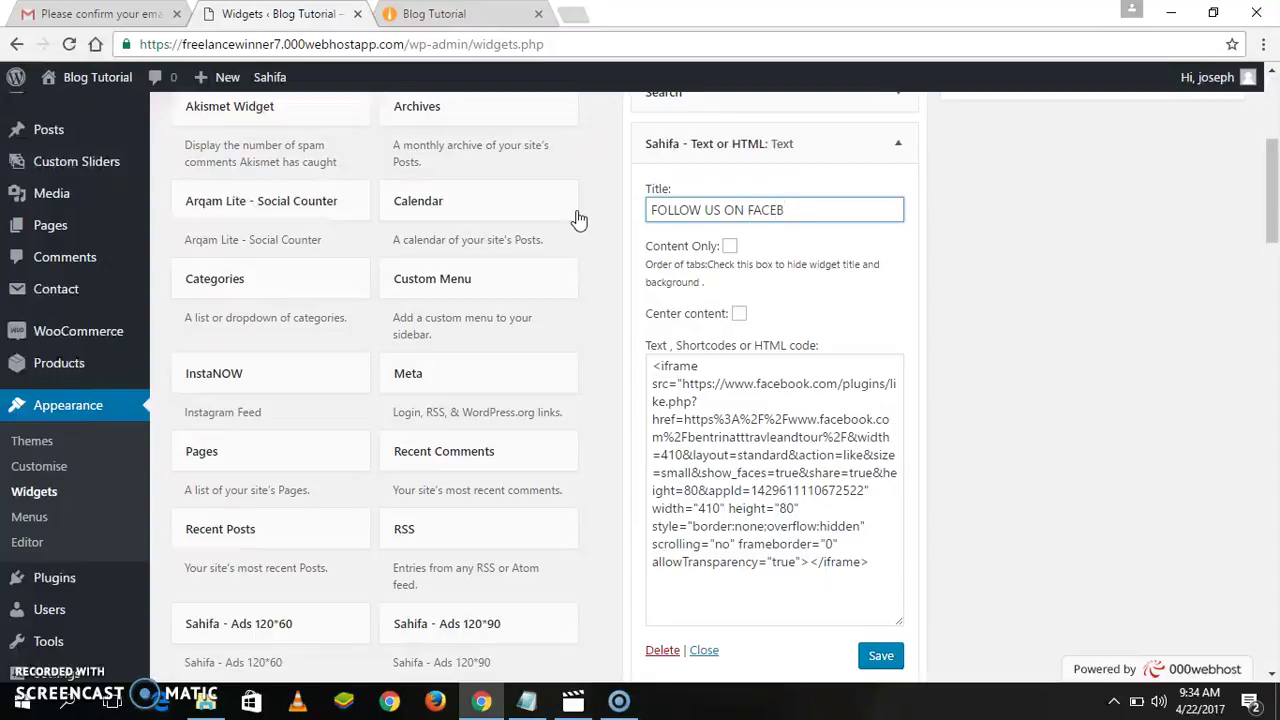
pyautogui.click(873, 655)
pyautogui.click(1199, 273)
# Reload the blog home page and check the like button widget's title in the sidebar
pyautogui.click(435, 16)
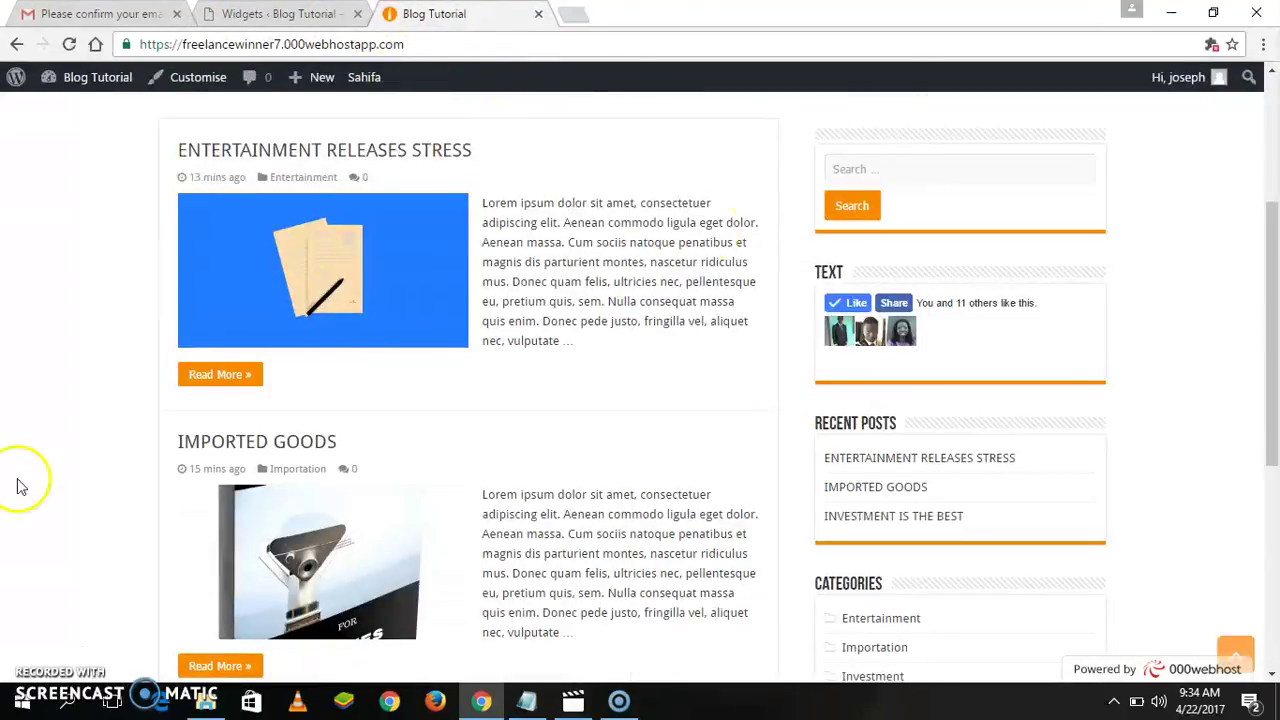
pyautogui.click(69, 44)
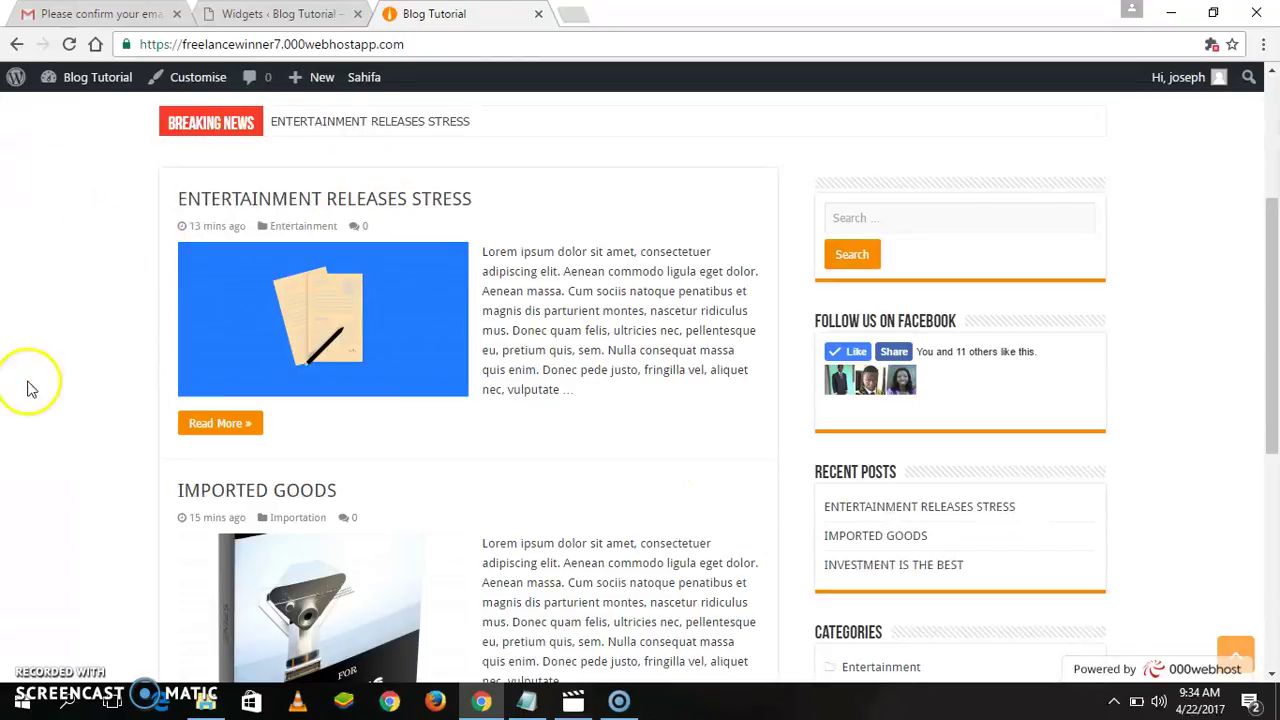
pyautogui.click(290, 14)
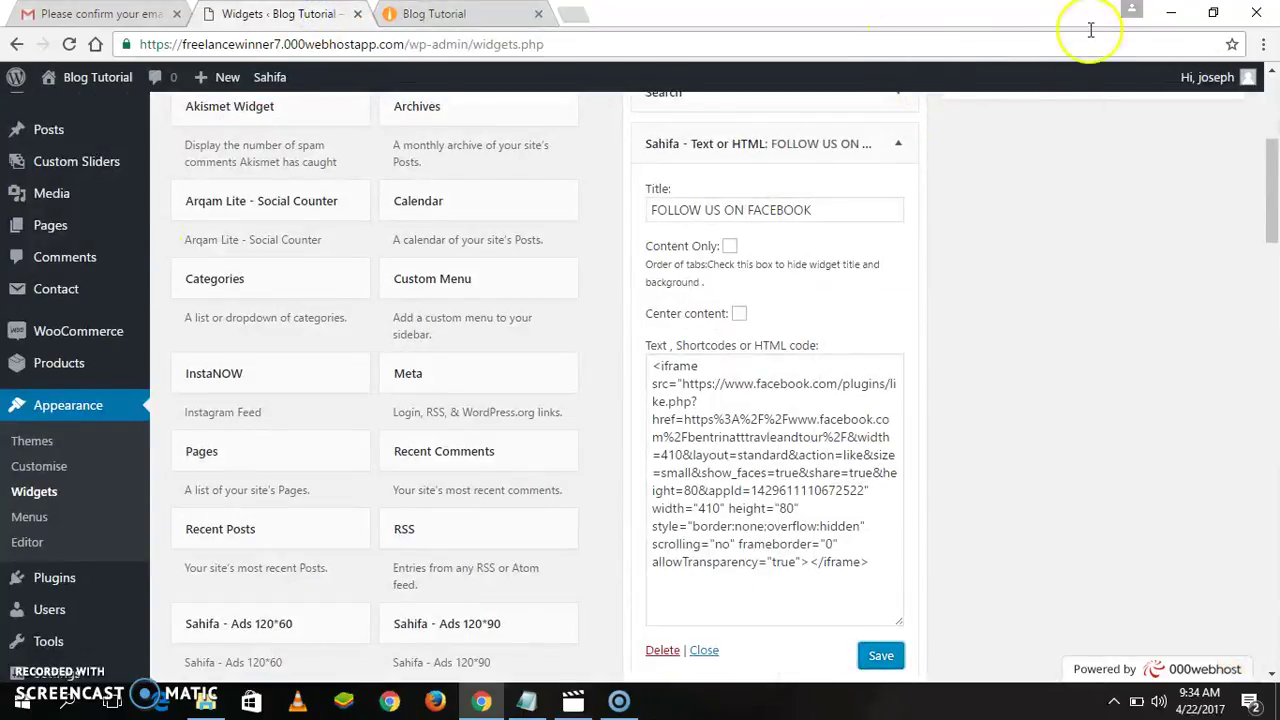
pyautogui.click(465, 14)
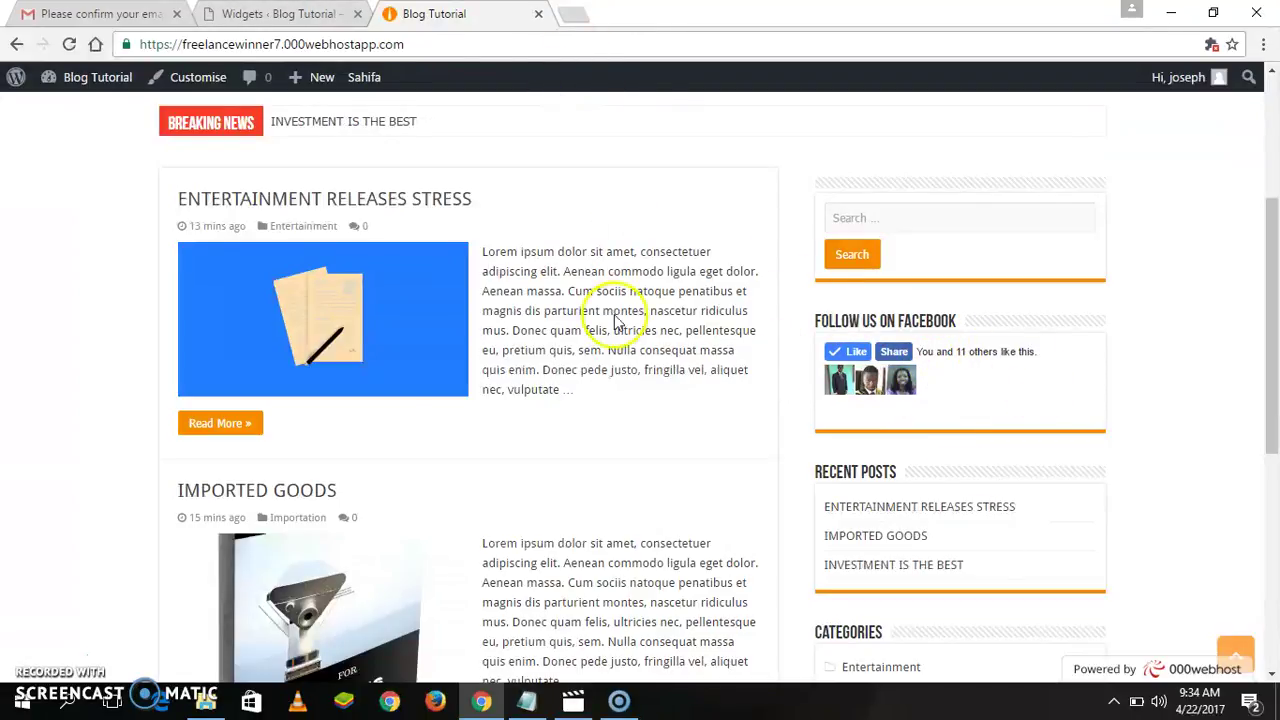
# Search the blog's installed plugins for Facebook like box
pyautogui.click(278, 14)
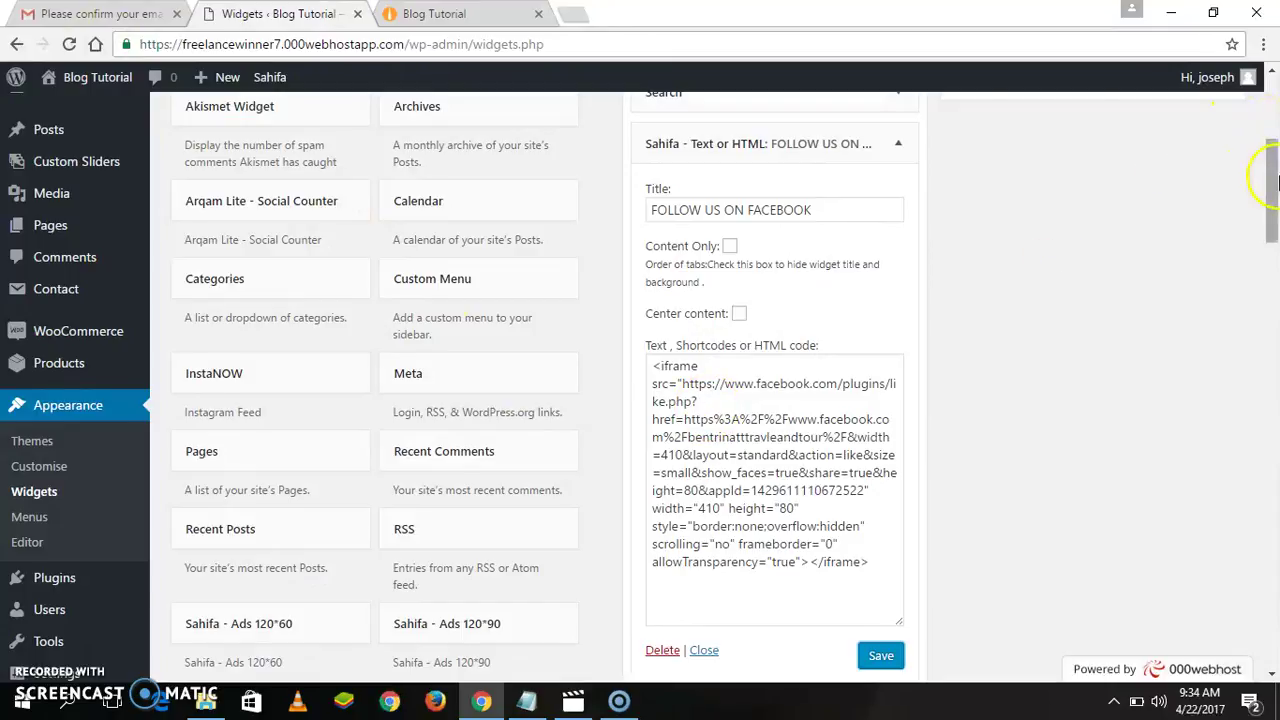
pyautogui.moveTo(1275, 180); pyautogui.dragTo(1275, 130)
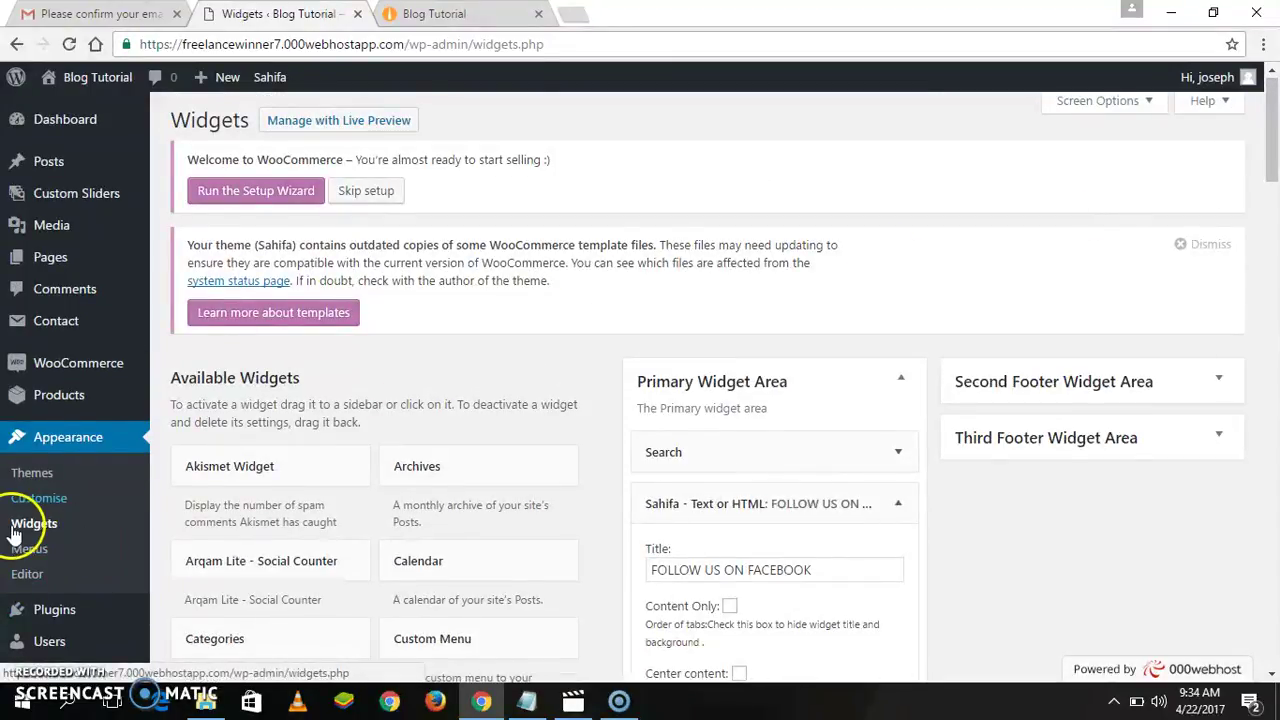
pyautogui.click(68, 612)
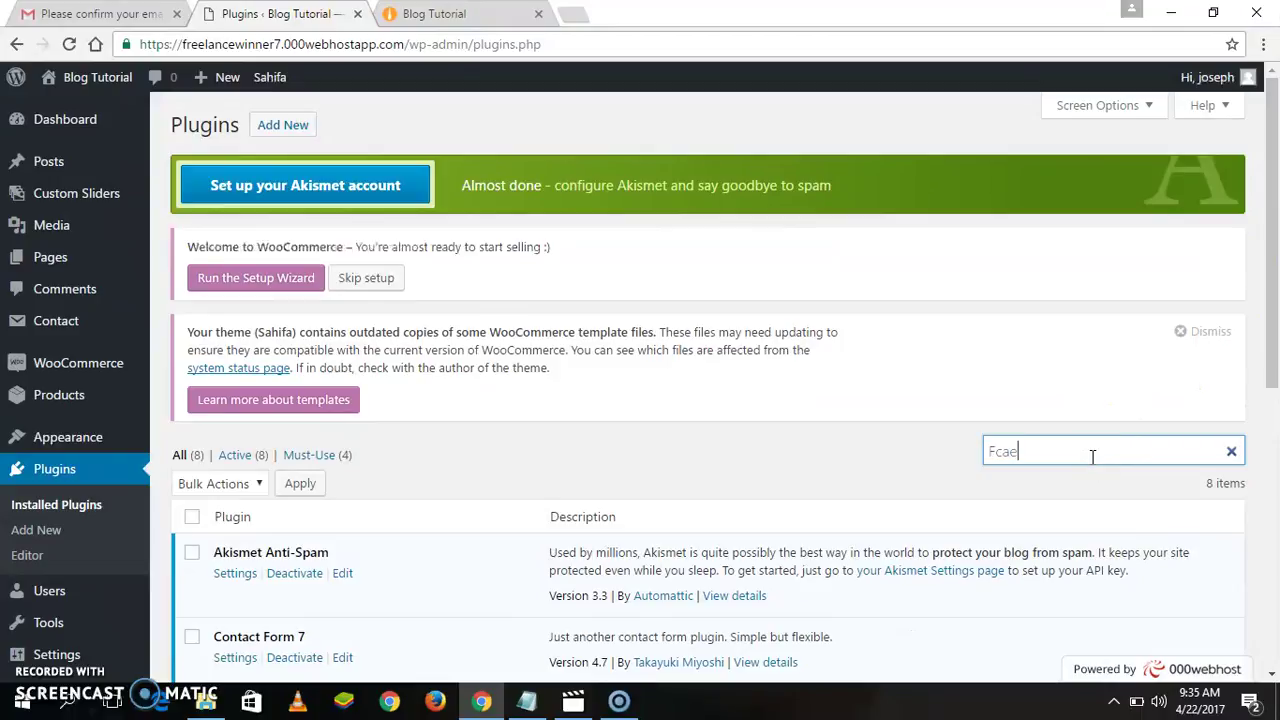
pyautogui.press('BackSpace')
pyautogui.press('BackSpace')
pyautogui.press('BackSpace')
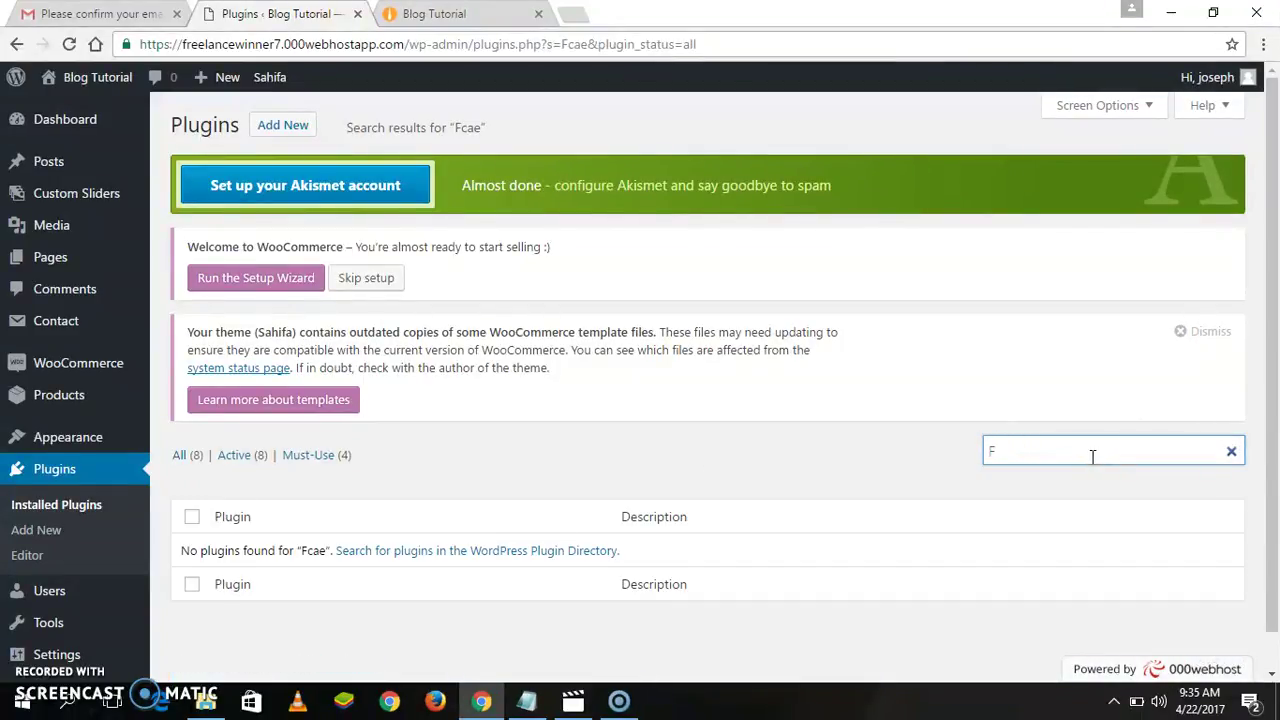
pyautogui.write('aceboo')
pyautogui.click(1085, 451)
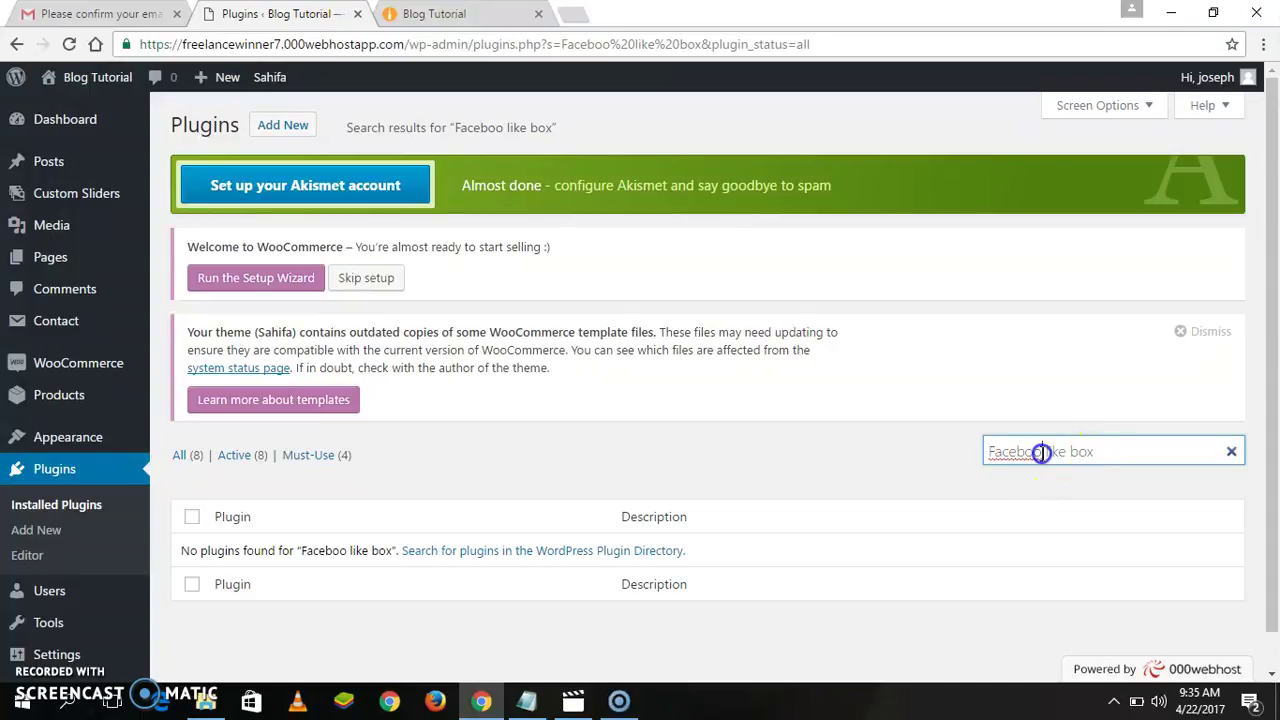
pyautogui.write('k')
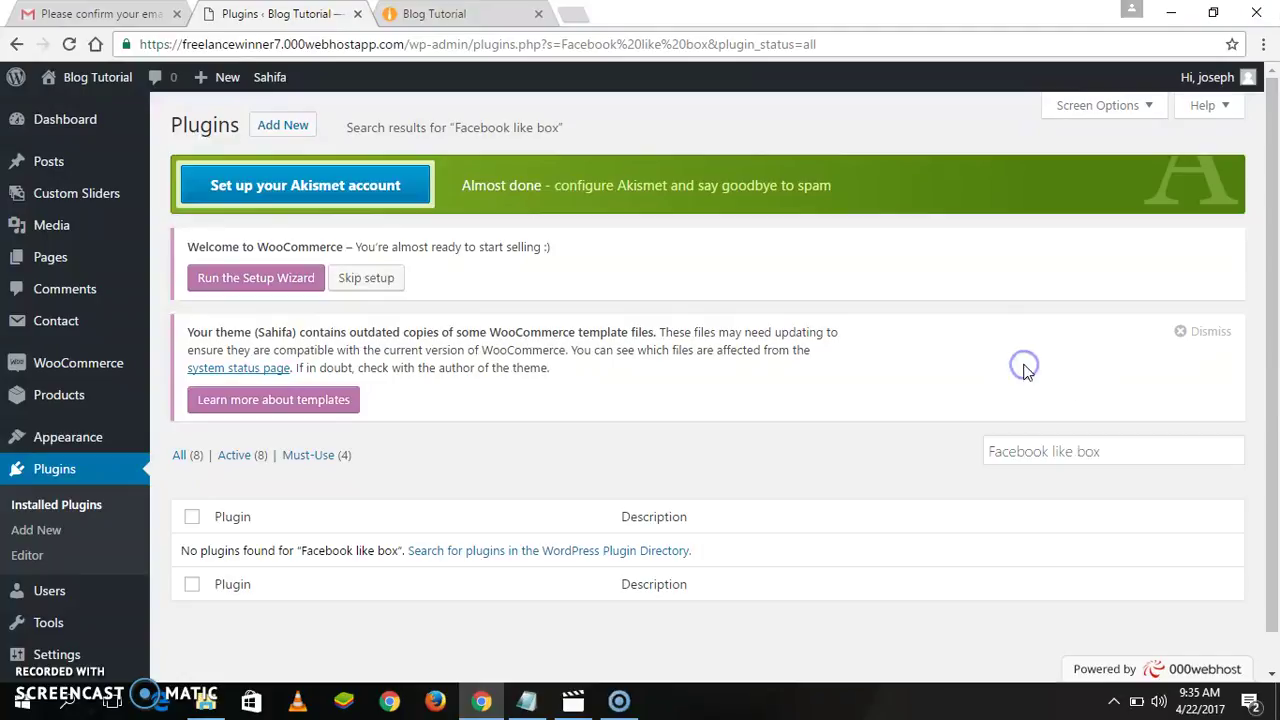
pyautogui.moveTo(1273, 378); pyautogui.dragTo(1274, 532)
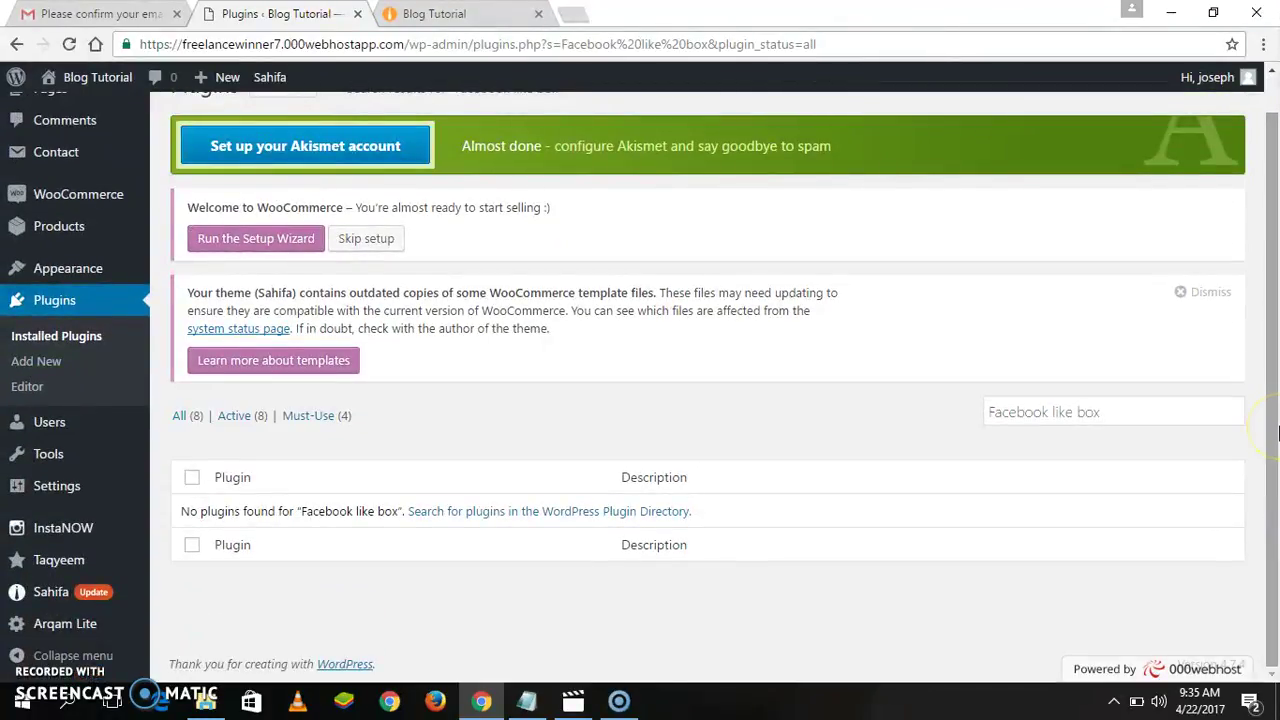
pyautogui.moveTo(1277, 424); pyautogui.dragTo(1275, 384)
# Search for new plugins with the keyword facebook like box and look through the results
pyautogui.click(283, 125)
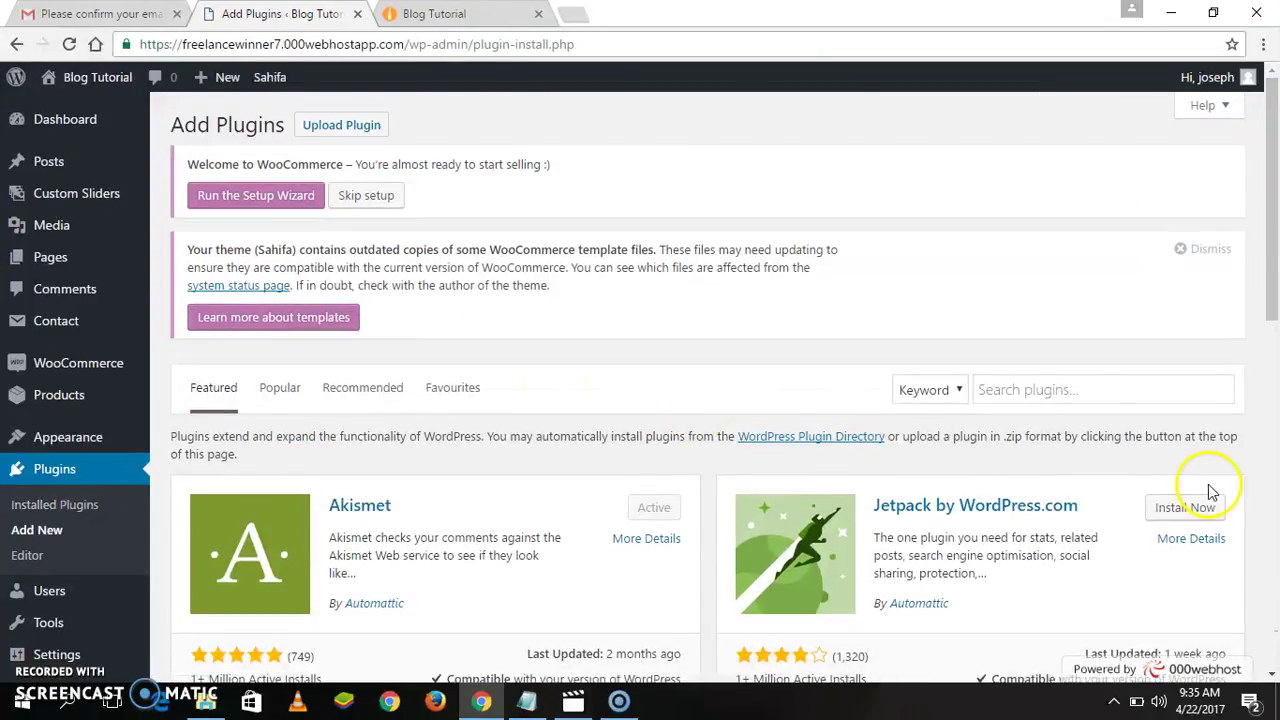
pyautogui.click(1074, 400)
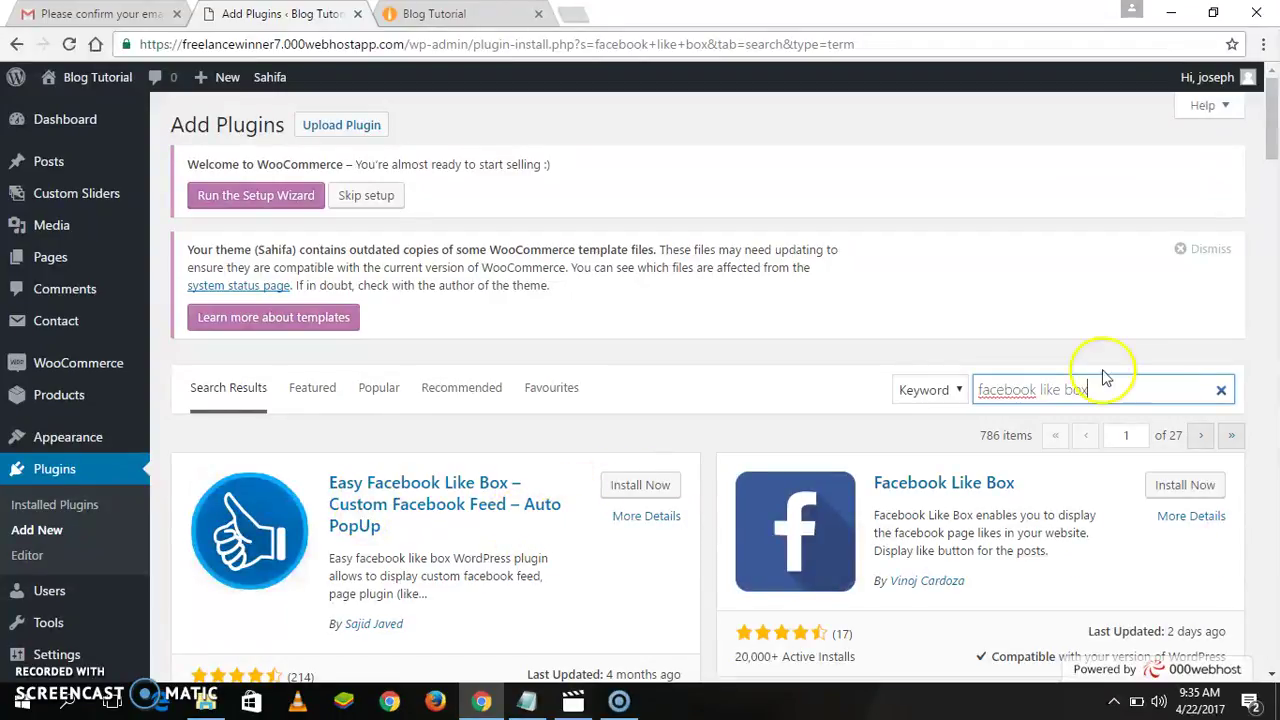
pyautogui.scroll(-4, 1273, 143)
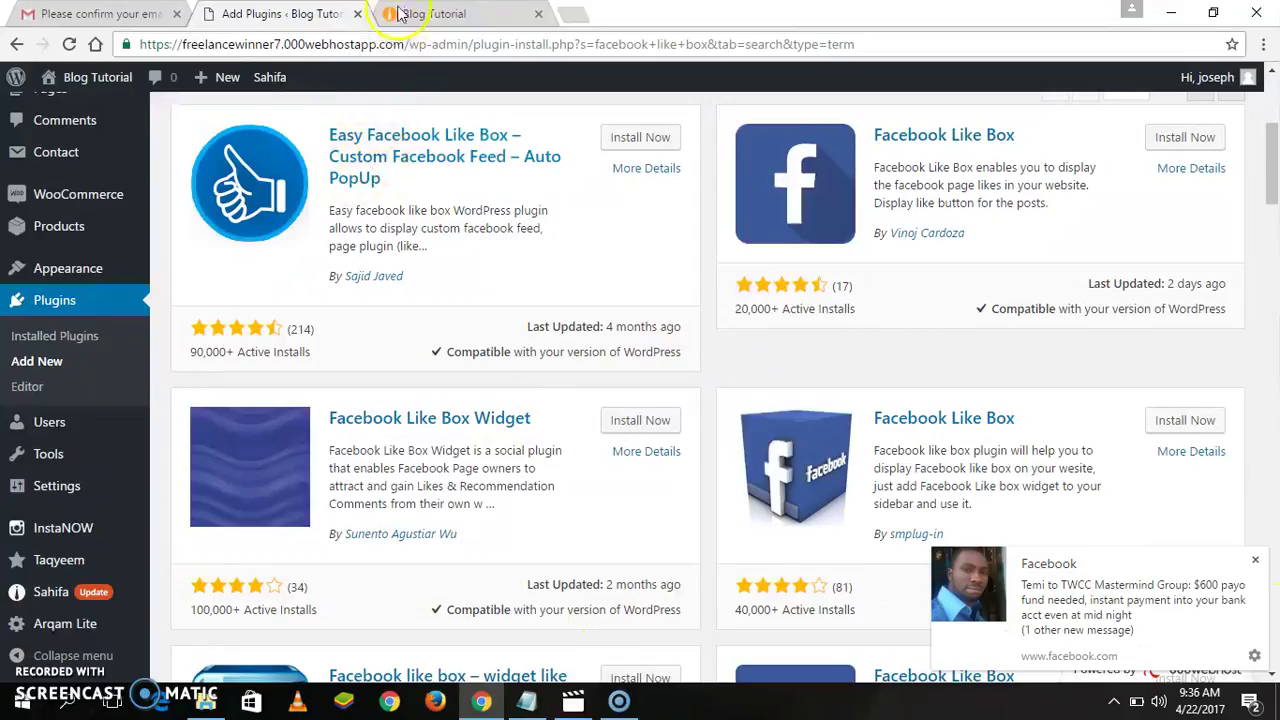
# Look over the blog home page, from its header and navigation down through the posts and sidebar
pyautogui.click(438, 14)
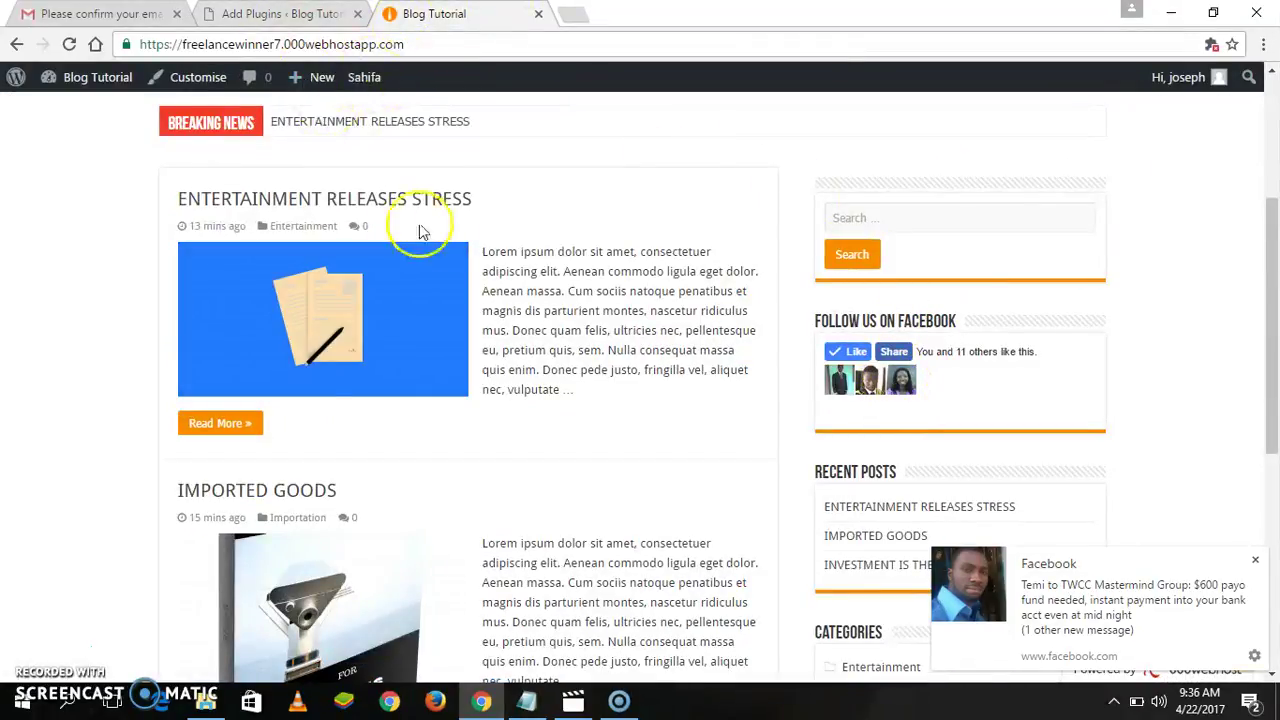
pyautogui.scroll(-1, 1272, 115)
pyautogui.click(1275, 115)
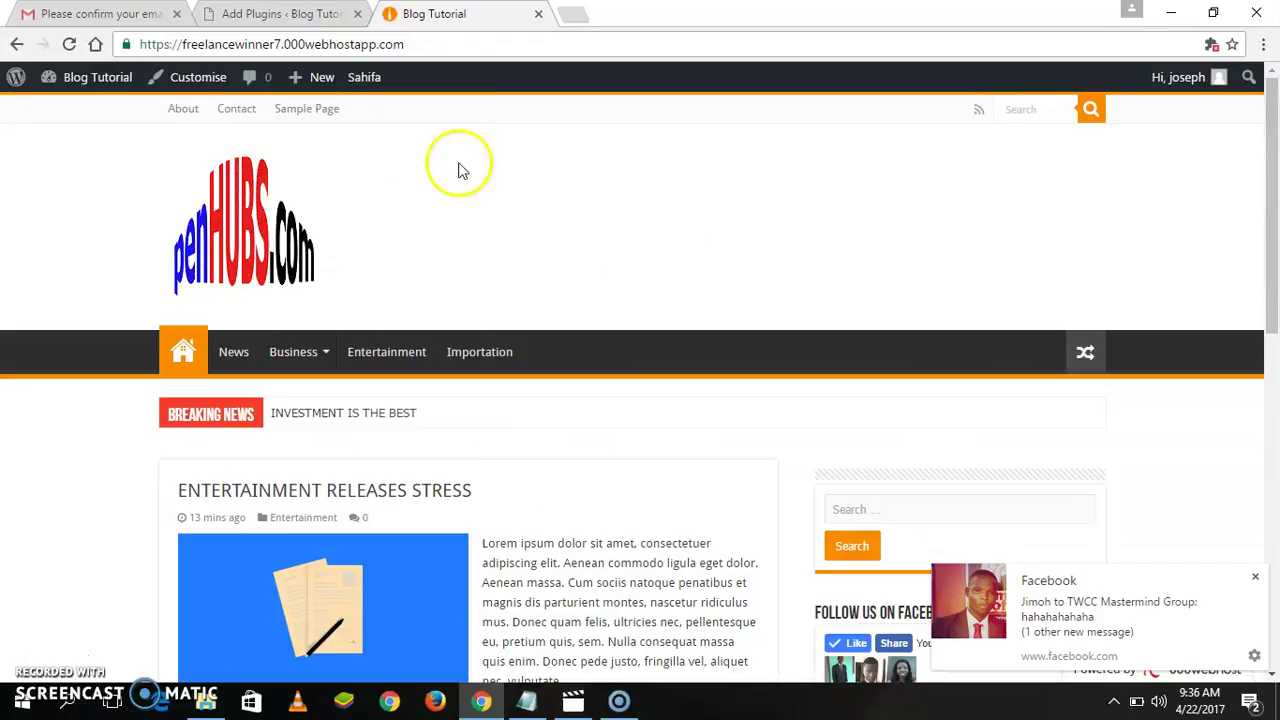
pyautogui.moveTo(1270, 314)
pyautogui.mouseDown()
pyautogui.moveTo(1276, 660)
pyautogui.moveTo(1258, 300)
pyautogui.mouseUp()
pyautogui.moveTo(1255, 207)
pyautogui.mouseDown()
pyautogui.moveTo(1266, 206)
pyautogui.moveTo(1275, 555)
pyautogui.moveTo(1272, 210)
pyautogui.mouseUp()
pyautogui.moveTo(1277, 255); pyautogui.dragTo(1275, 572)
# Open the Sahifa theme documentation in a new tab and look through it down to the Page Builder section
pyautogui.click(285, 14)
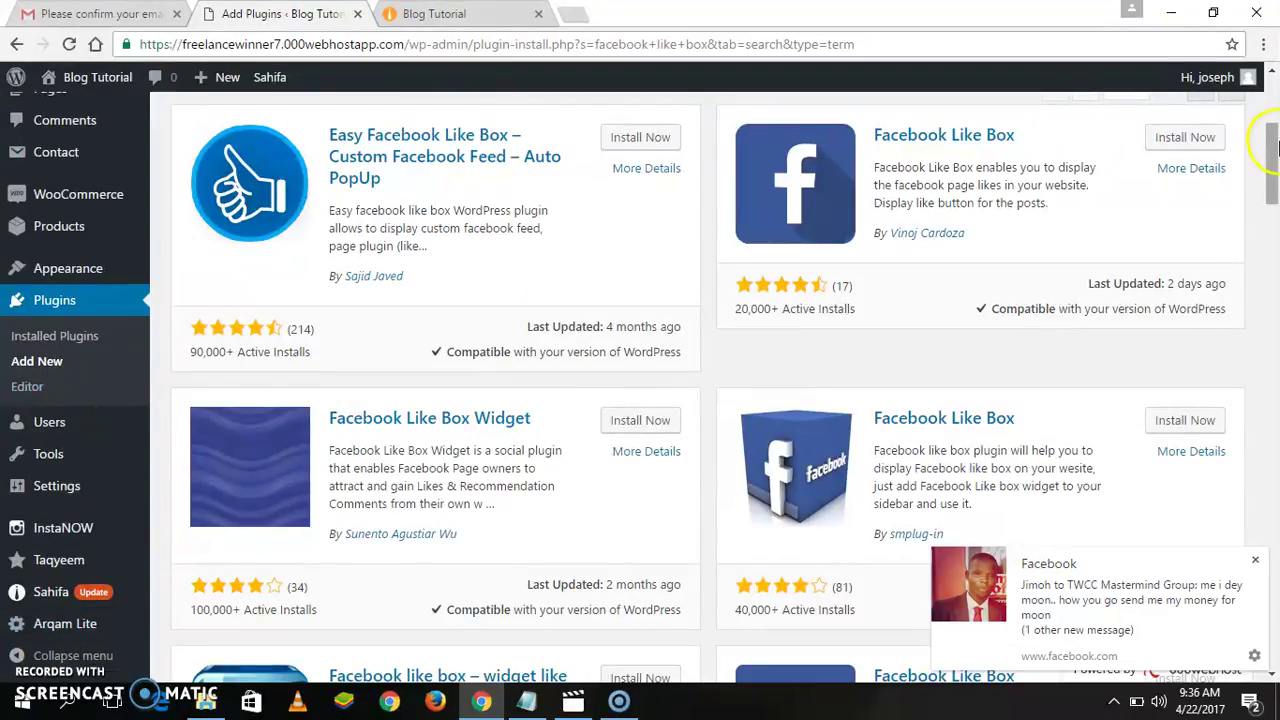
pyautogui.scroll(-3, 1275, 170)
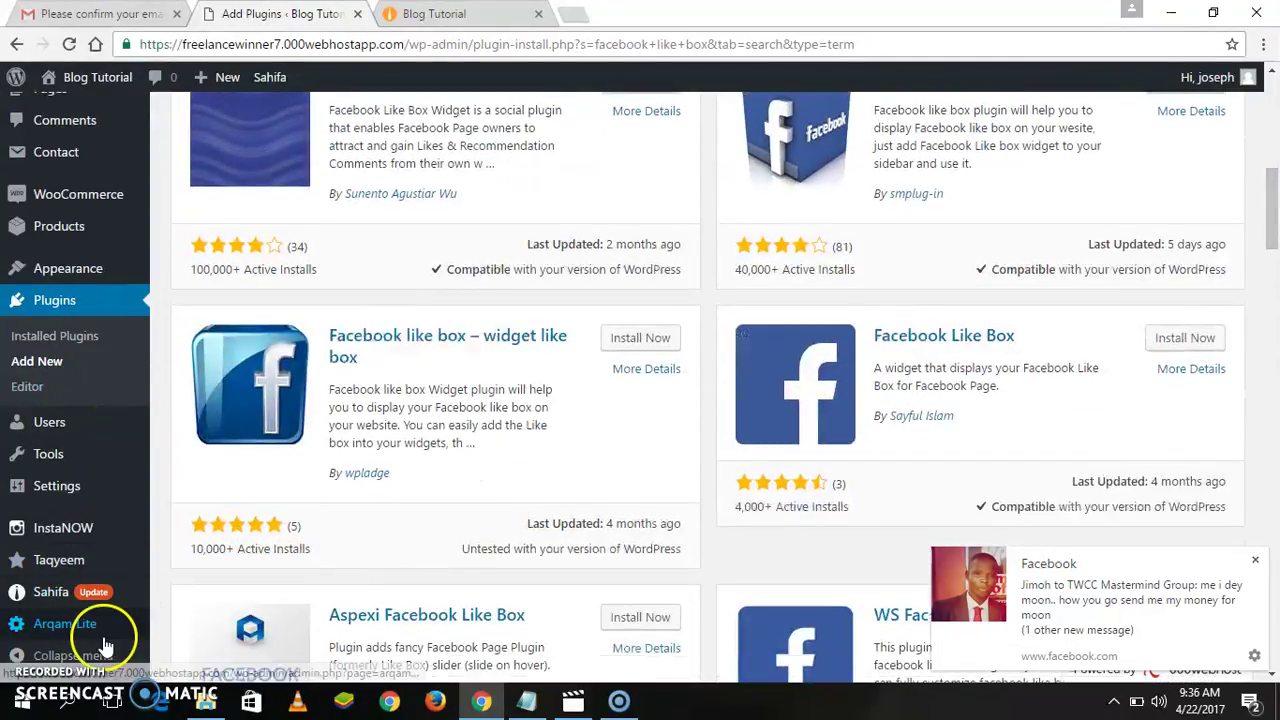
pyautogui.moveTo(65, 597)
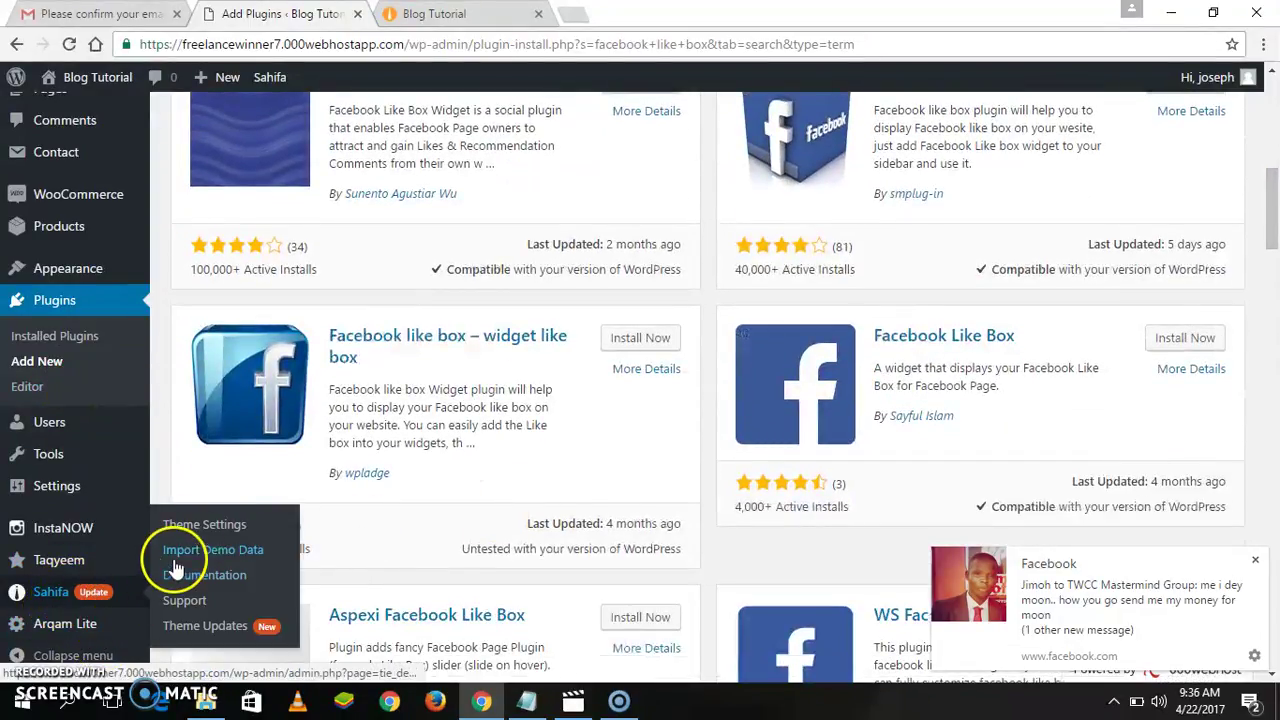
pyautogui.rightClick(218, 590)
pyautogui.click(300, 354)
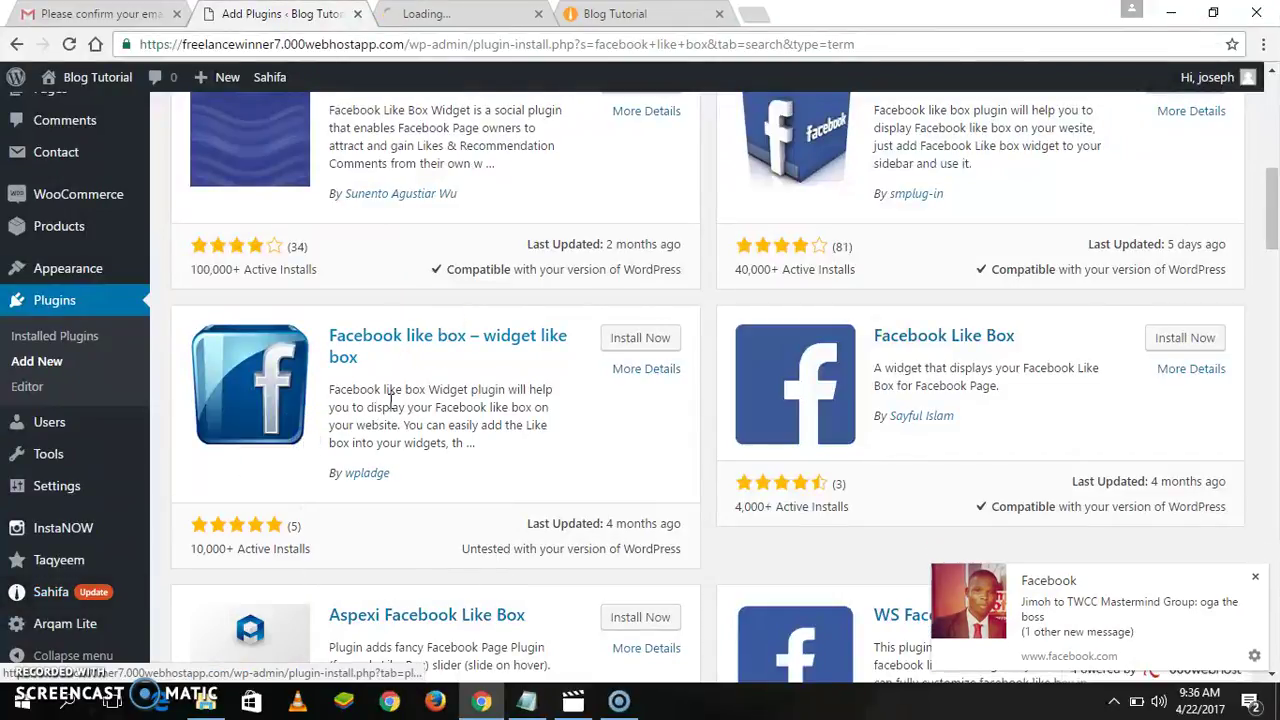
pyautogui.click(407, 12)
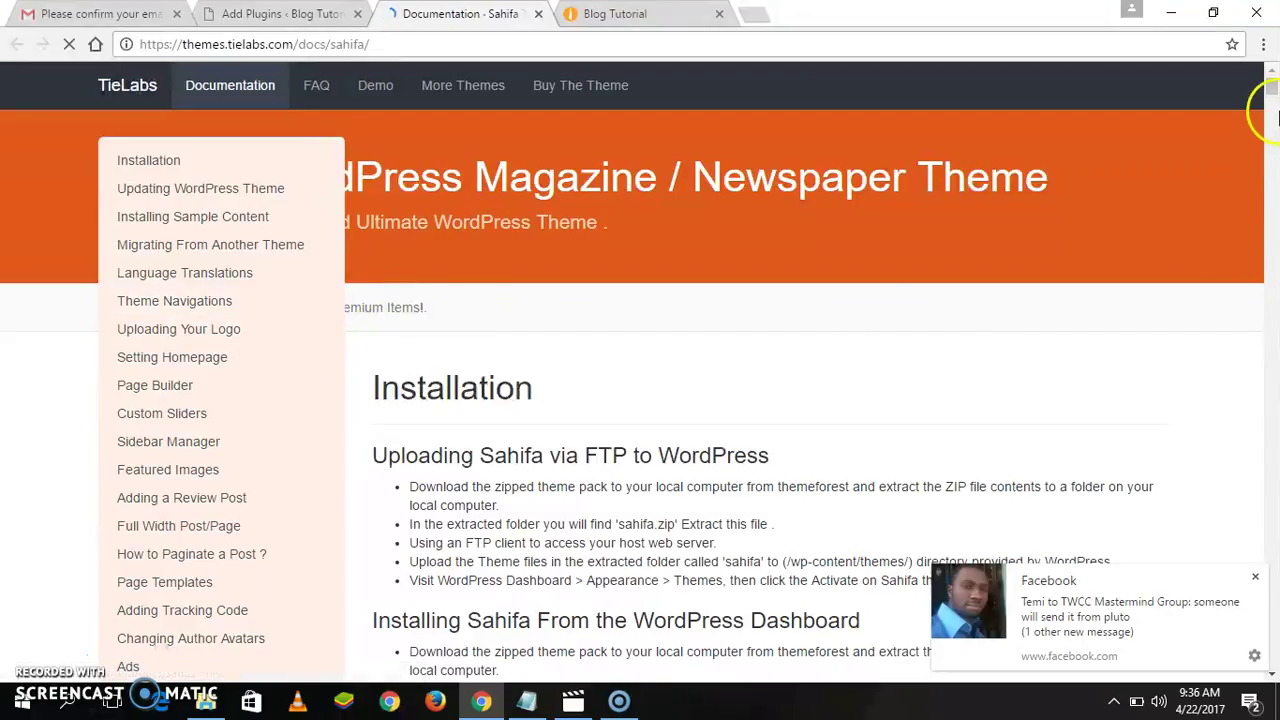
pyautogui.moveTo(1272, 90); pyautogui.dragTo(1275, 282)
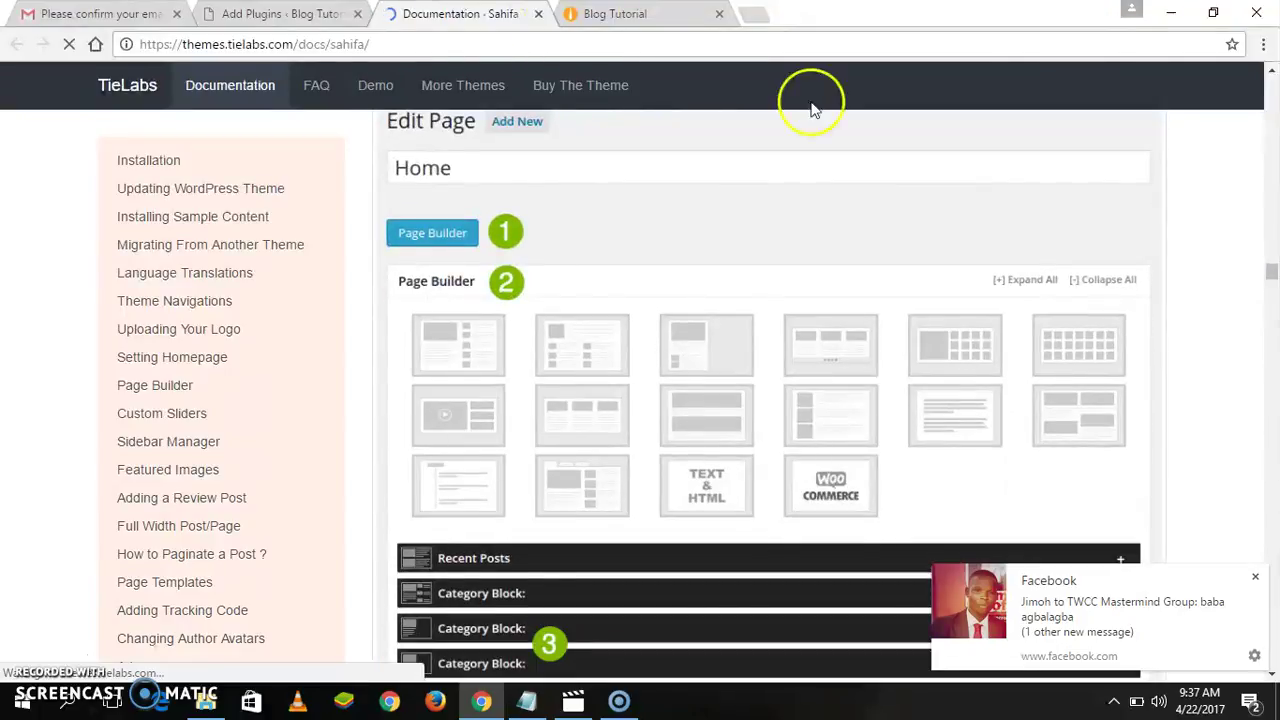
# In the blog's Permalink Settings, set the common permalink structure to Post name and save the changes
pyautogui.click(262, 12)
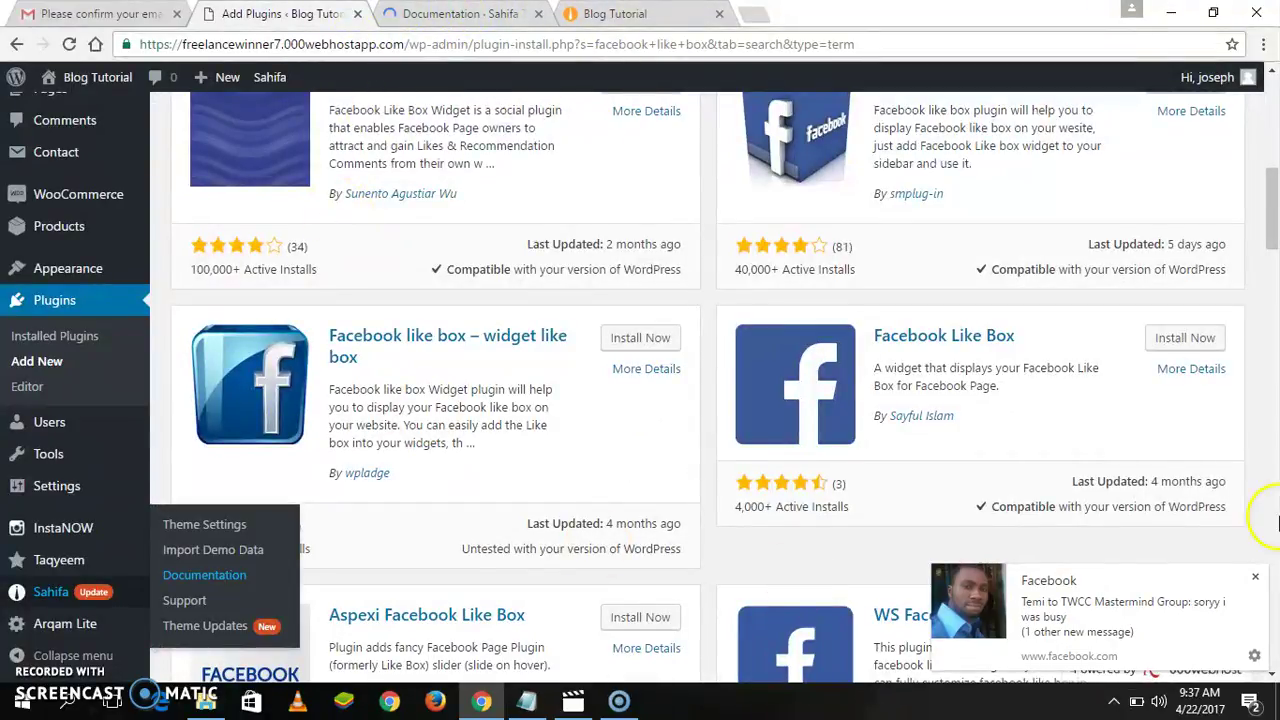
pyautogui.moveTo(1272, 210); pyautogui.dragTo(1272, 166)
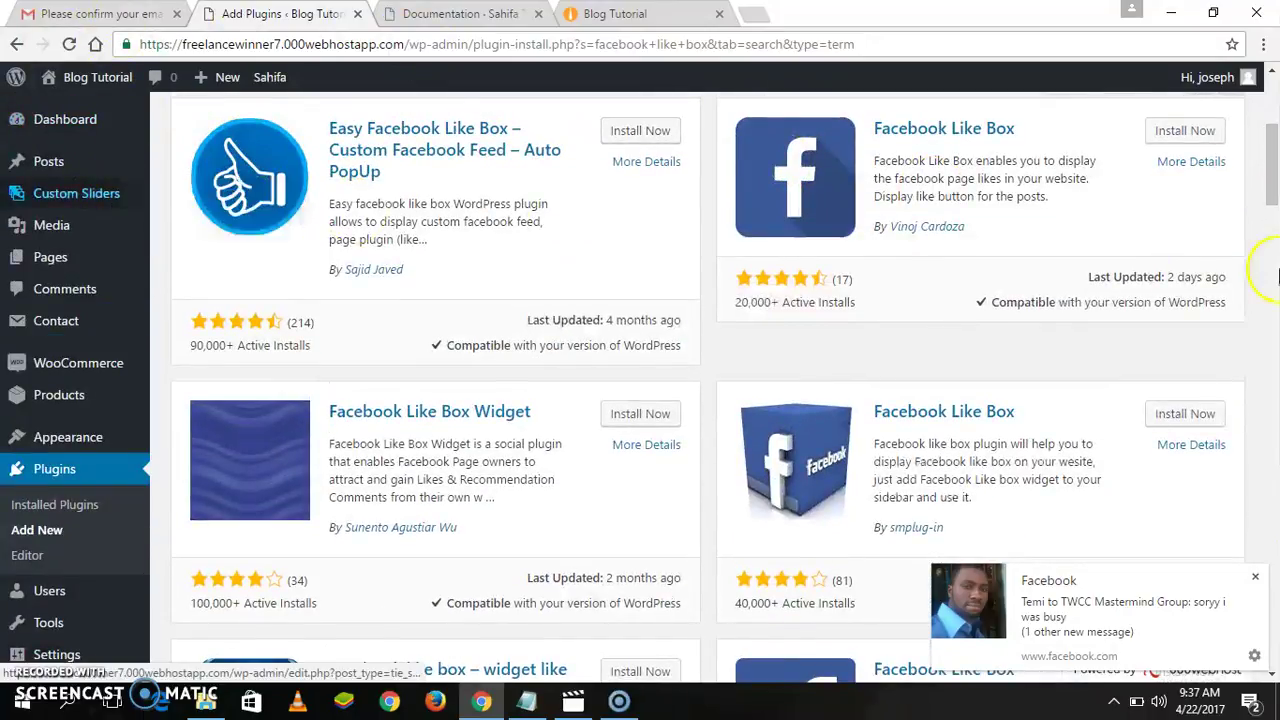
pyautogui.moveTo(1273, 155); pyautogui.dragTo(1273, 193)
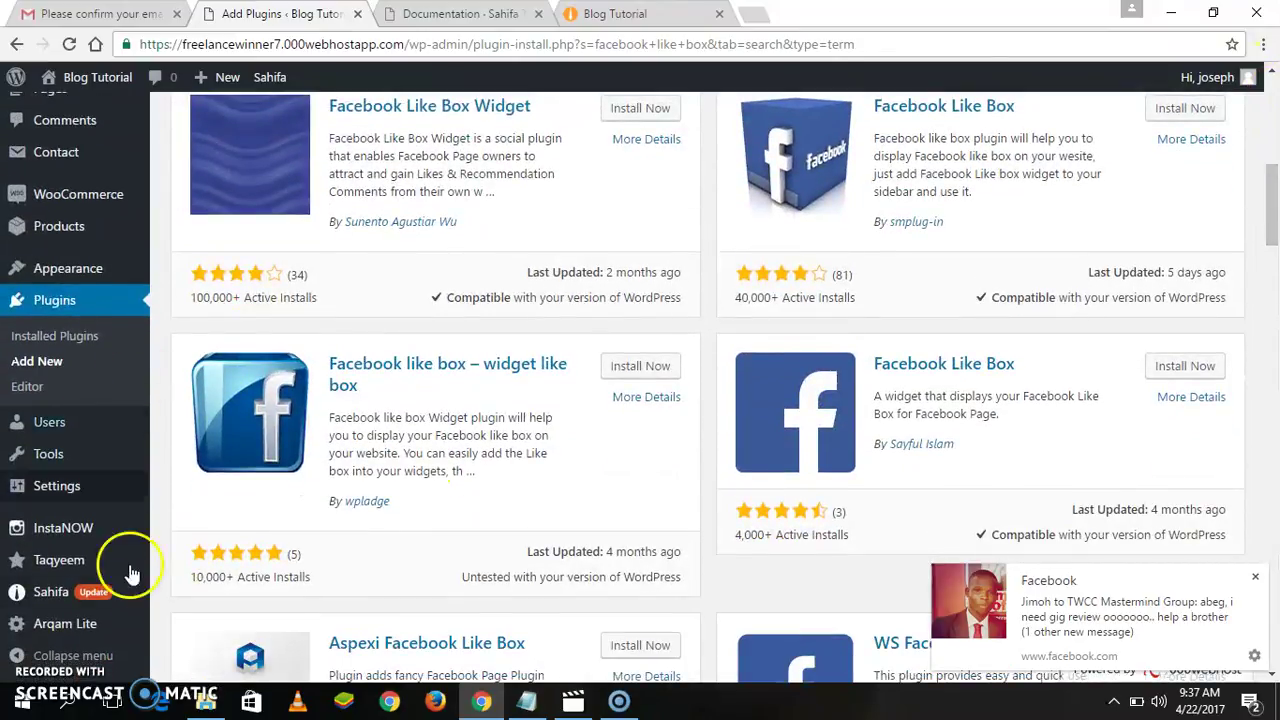
pyautogui.moveTo(50, 500)
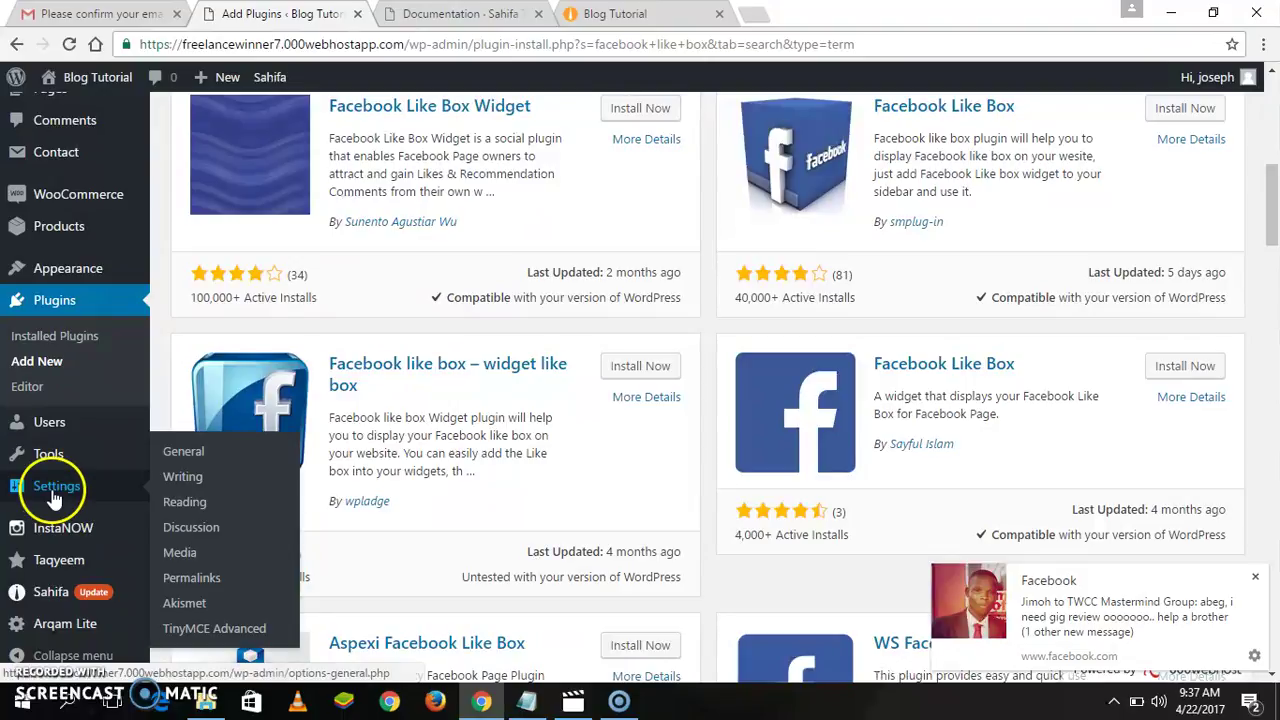
pyautogui.click(206, 577)
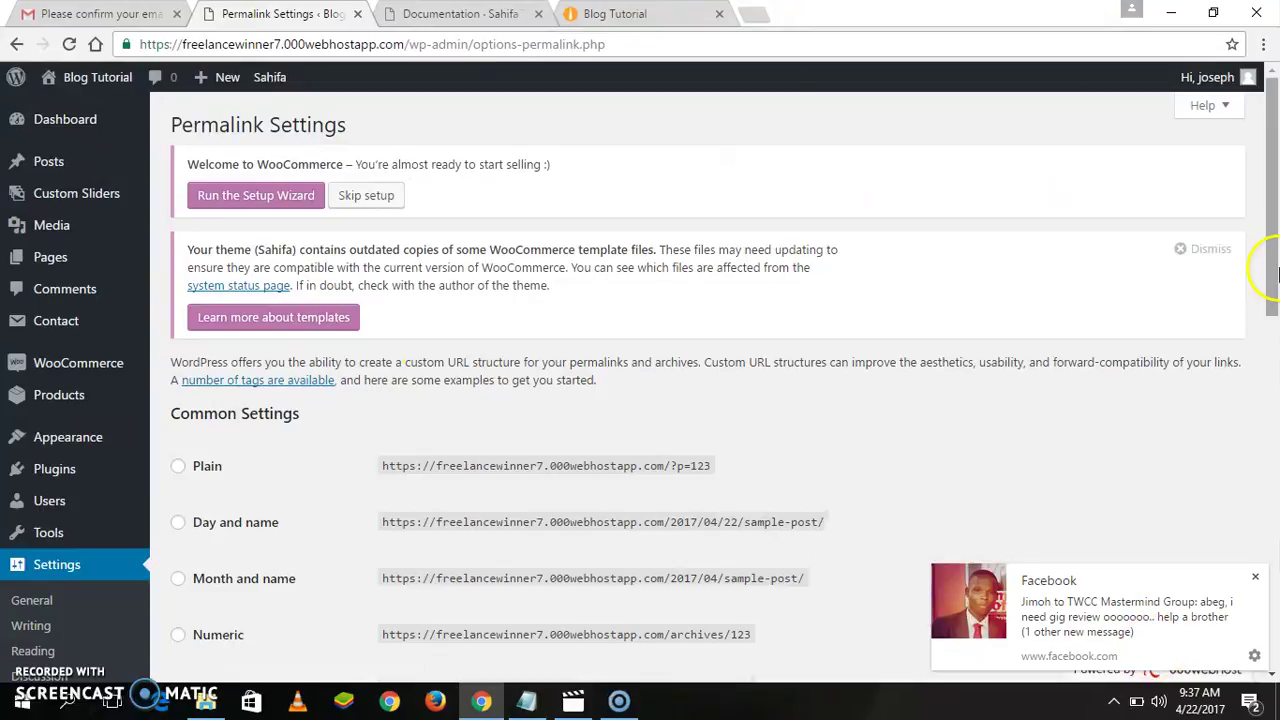
pyautogui.moveTo(1277, 213); pyautogui.dragTo(1275, 304)
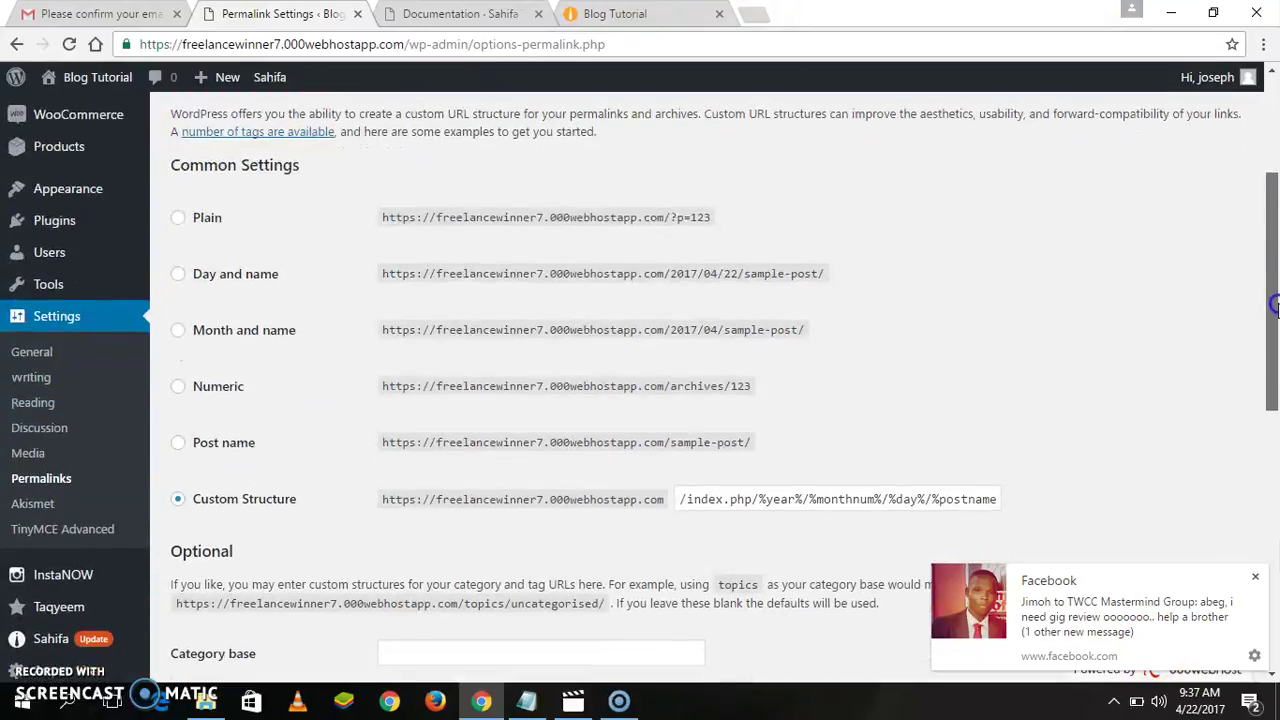
pyautogui.click(175, 444)
pyautogui.moveTo(1273, 300); pyautogui.dragTo(1273, 533)
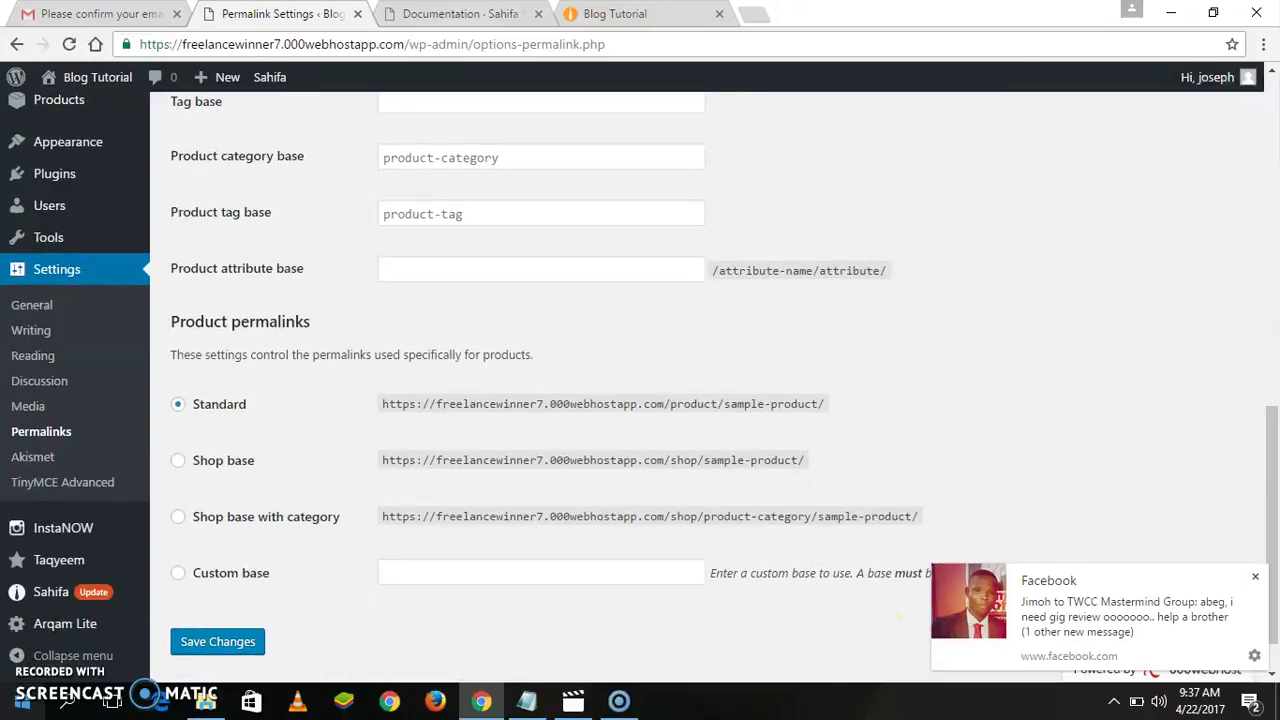
pyautogui.click(228, 643)
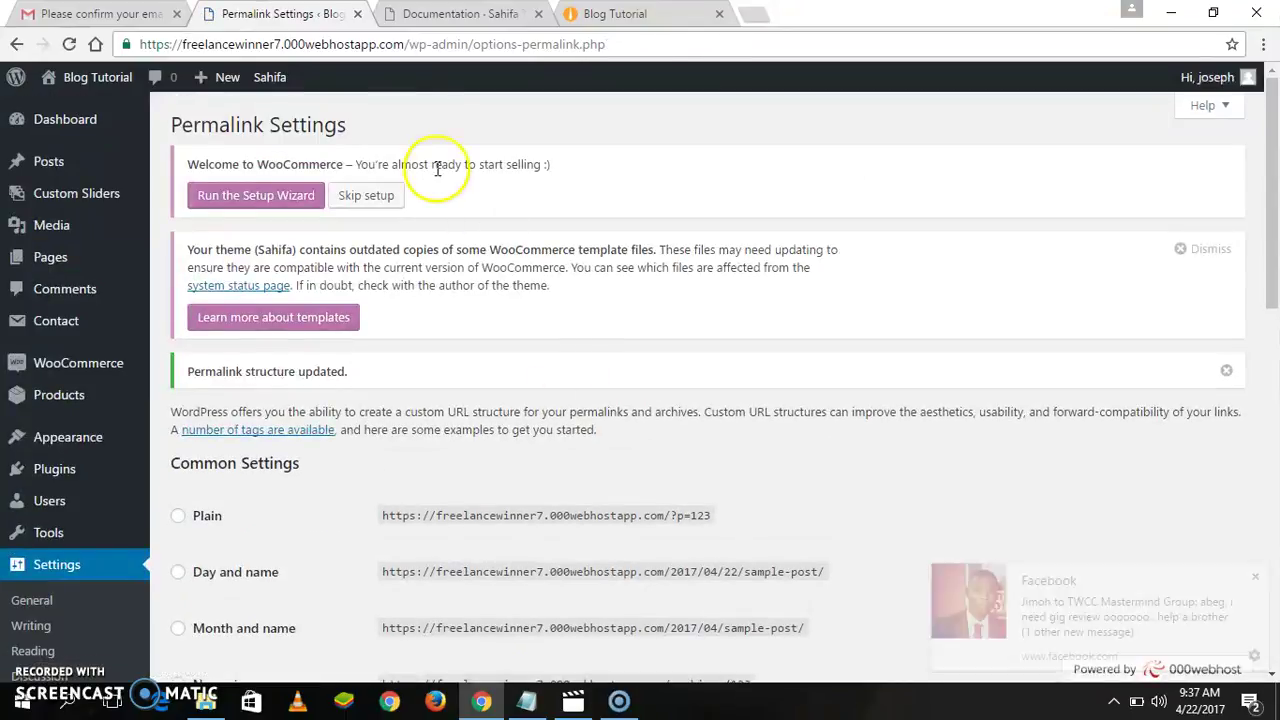
pyautogui.click(458, 15)
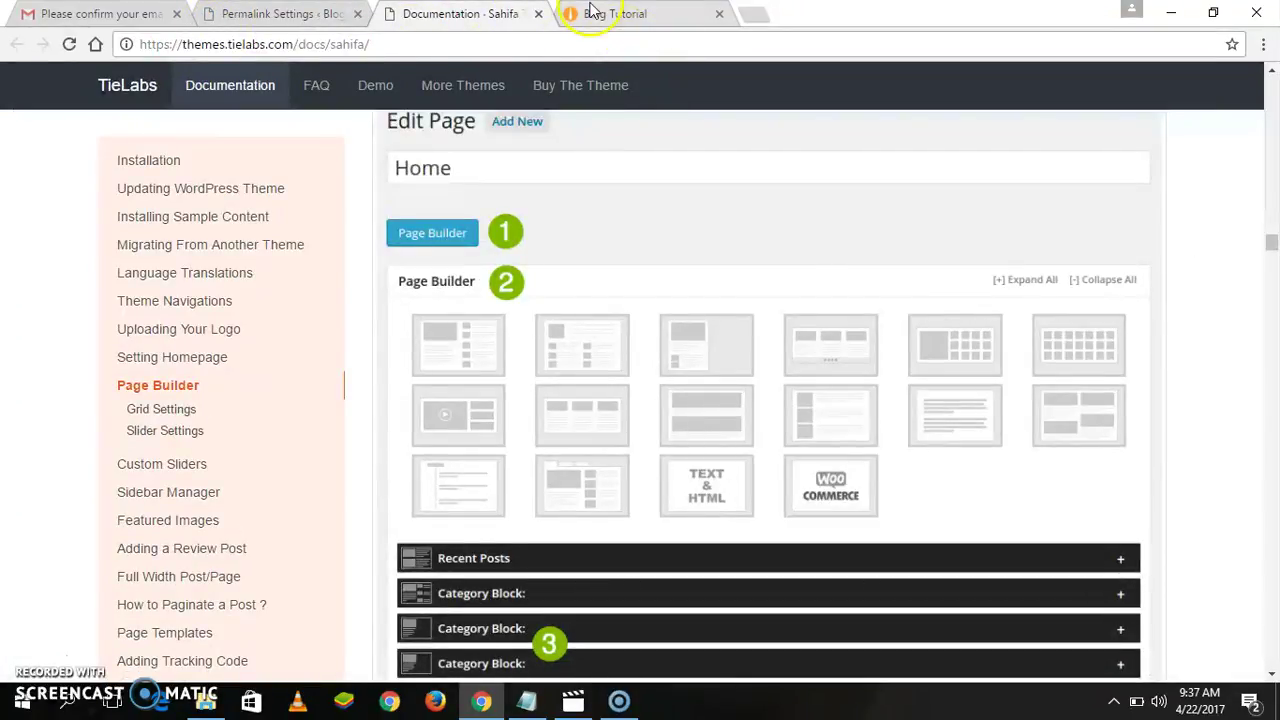
pyautogui.click(100, 14)
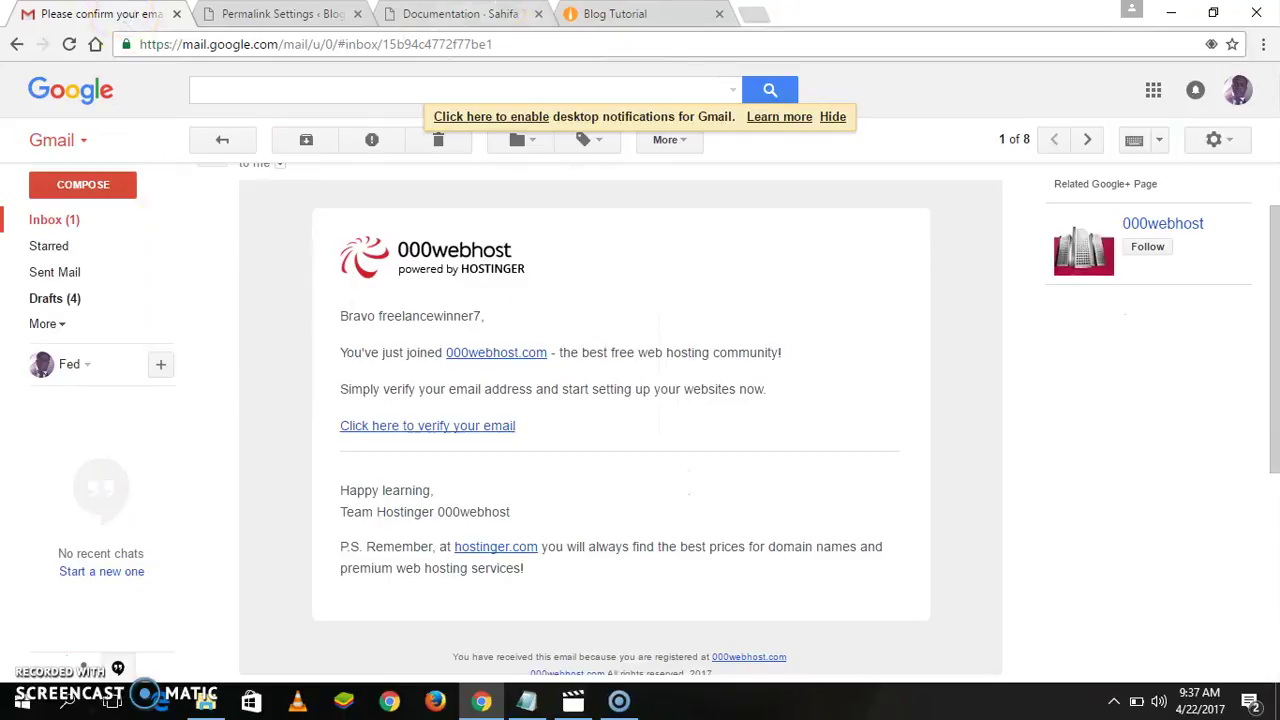
# Look through the Sahifa documentation from the Page Builder section down to Slider Settings
pyautogui.click(614, 14)
pyautogui.click(455, 14)
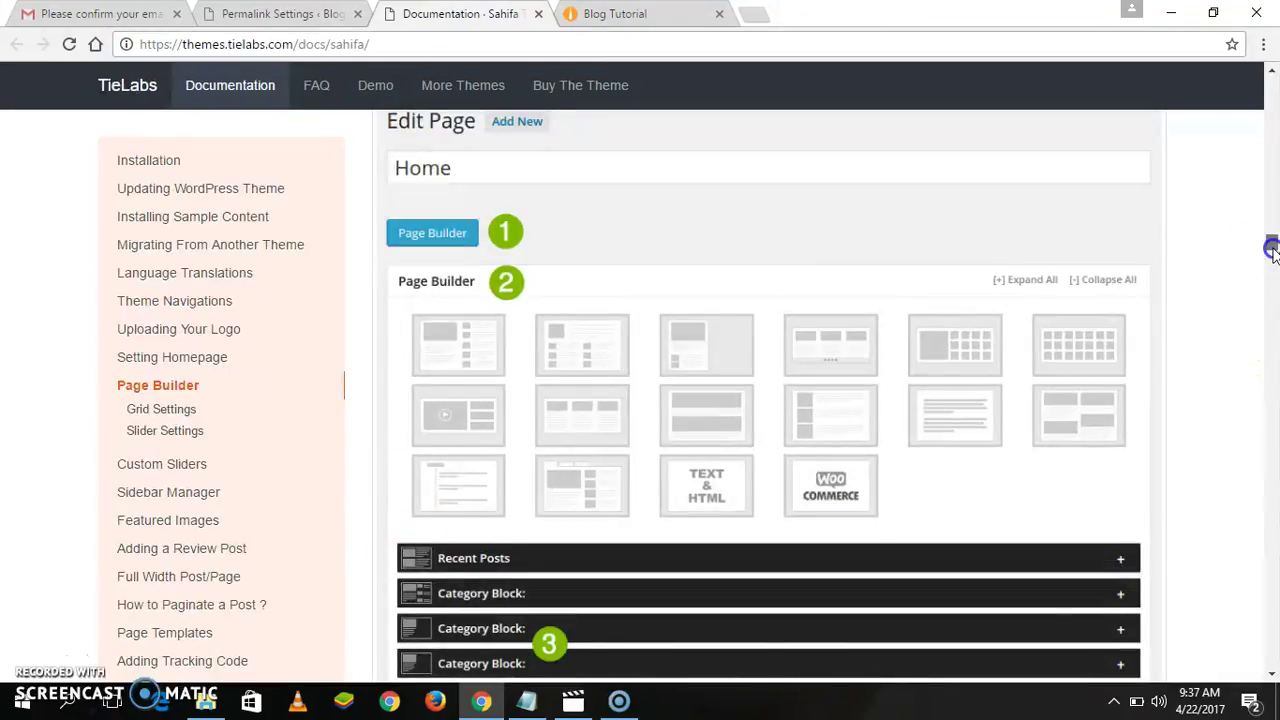
pyautogui.scroll(-7, 1271, 252)
pyautogui.scroll(6, 1271, 252)
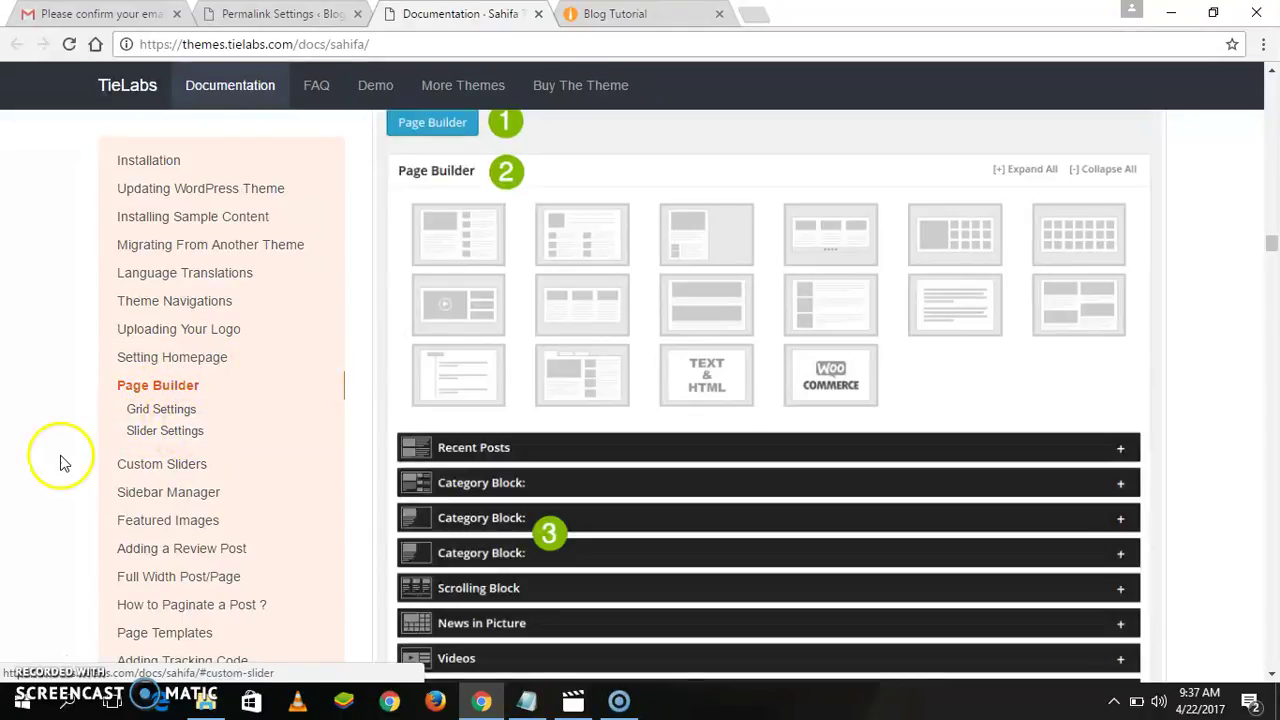
pyautogui.click(1273, 673)
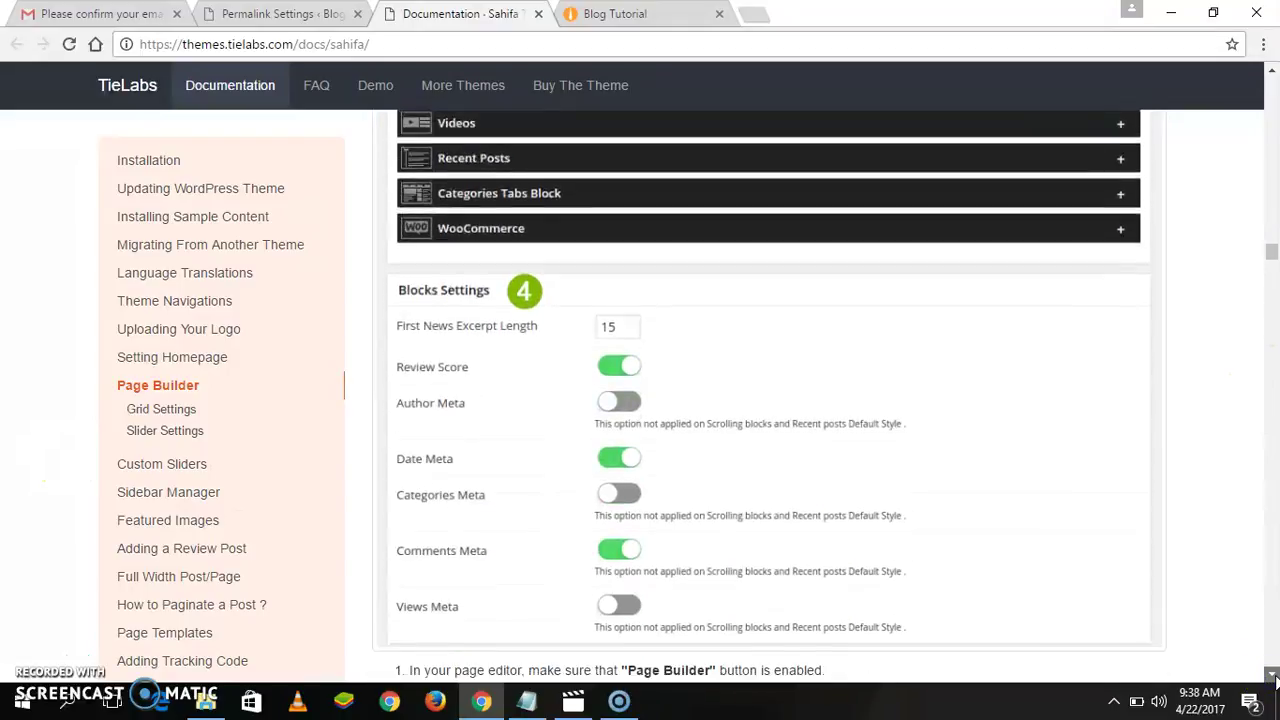
pyautogui.click(1273, 675)
pyautogui.click(1273, 675)
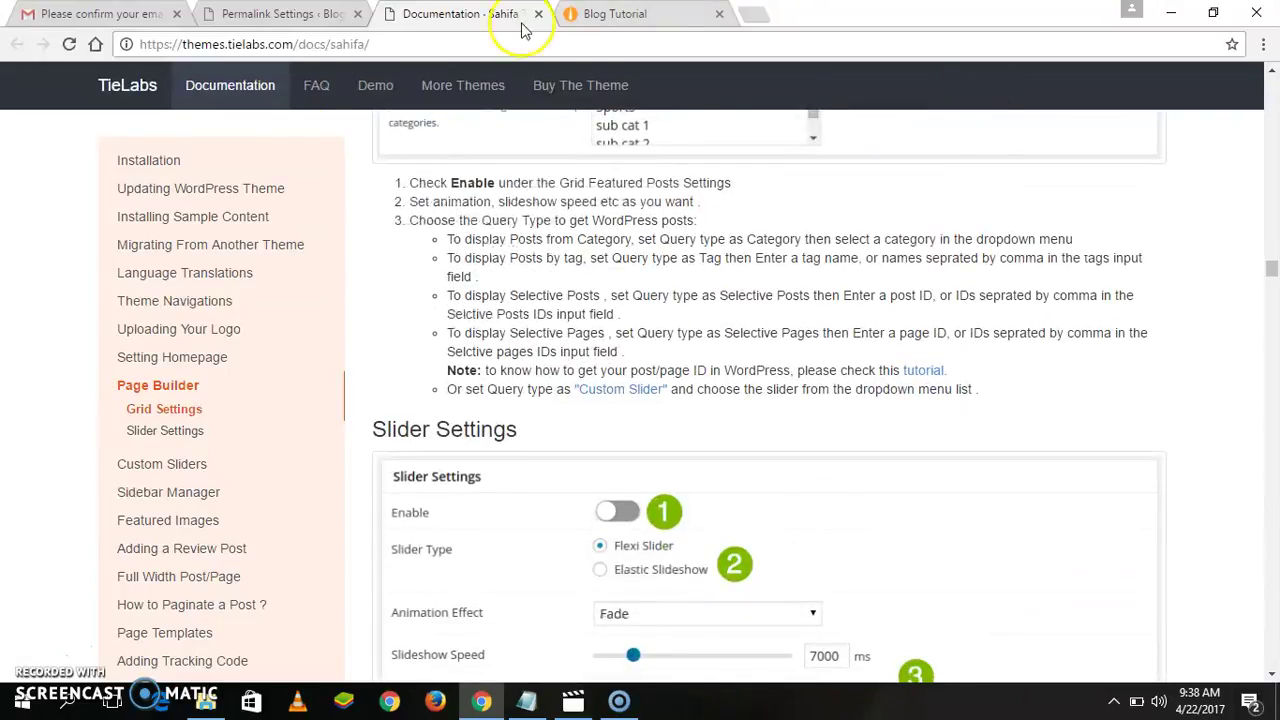
# Open the Sahifa theme settings in the blog's admin area and look over the Sidebars options
pyautogui.click(283, 14)
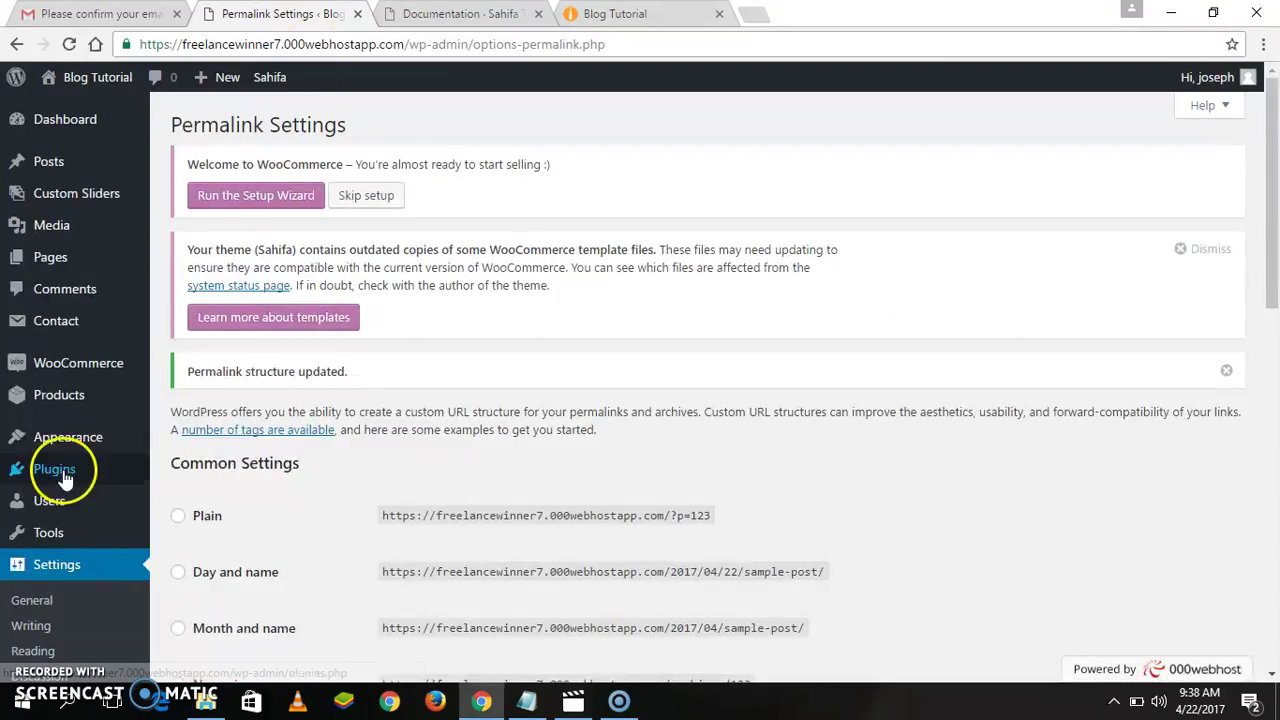
pyautogui.moveTo(1273, 290); pyautogui.dragTo(1274, 360)
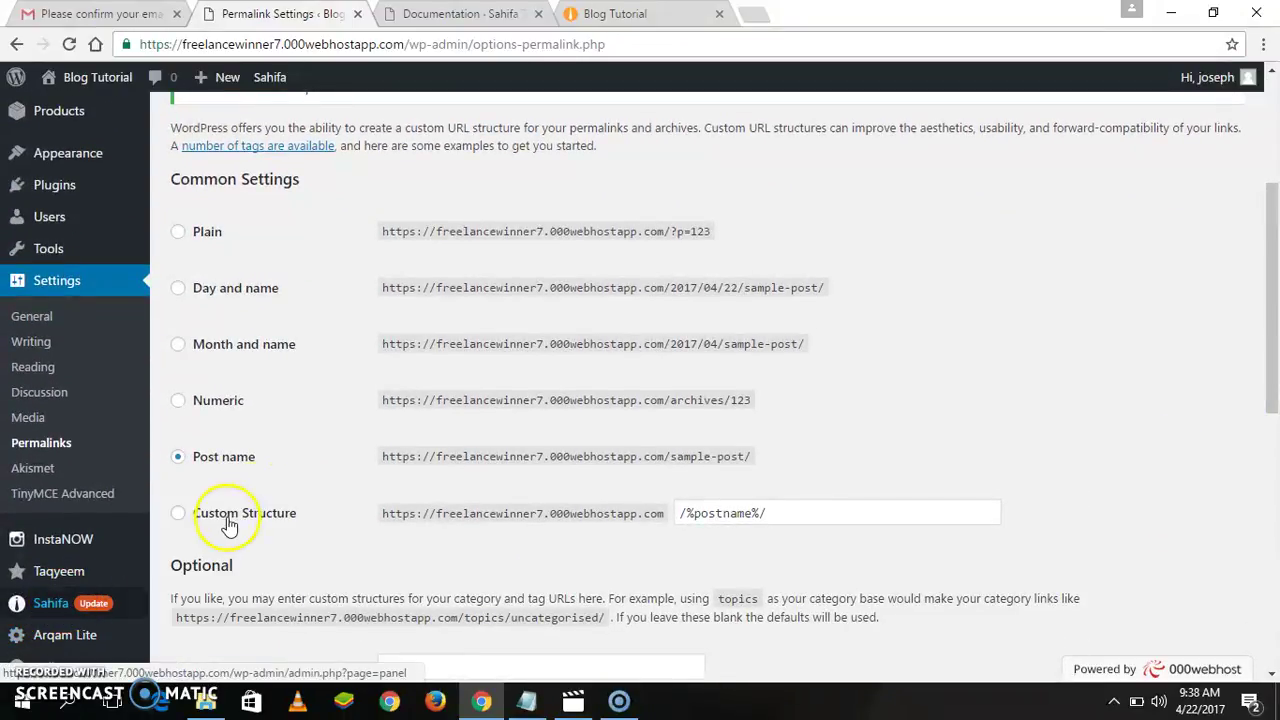
pyautogui.moveTo(60, 610)
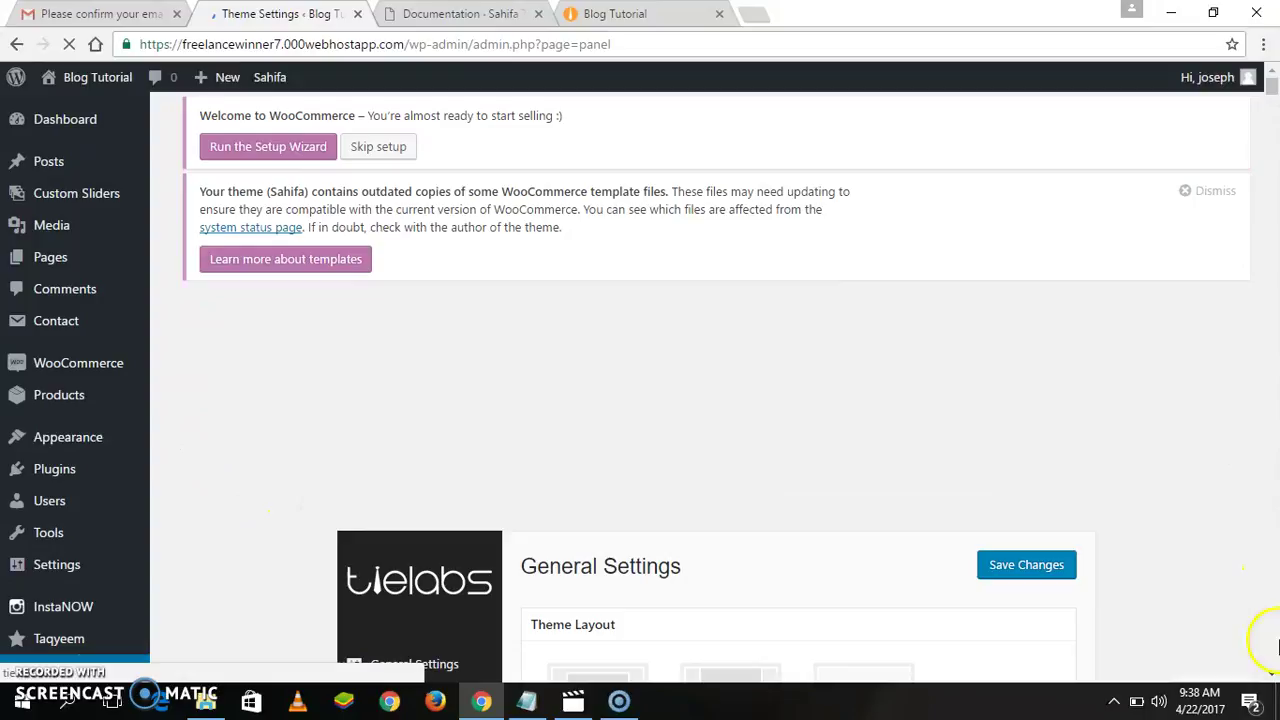
pyautogui.click(1272, 676)
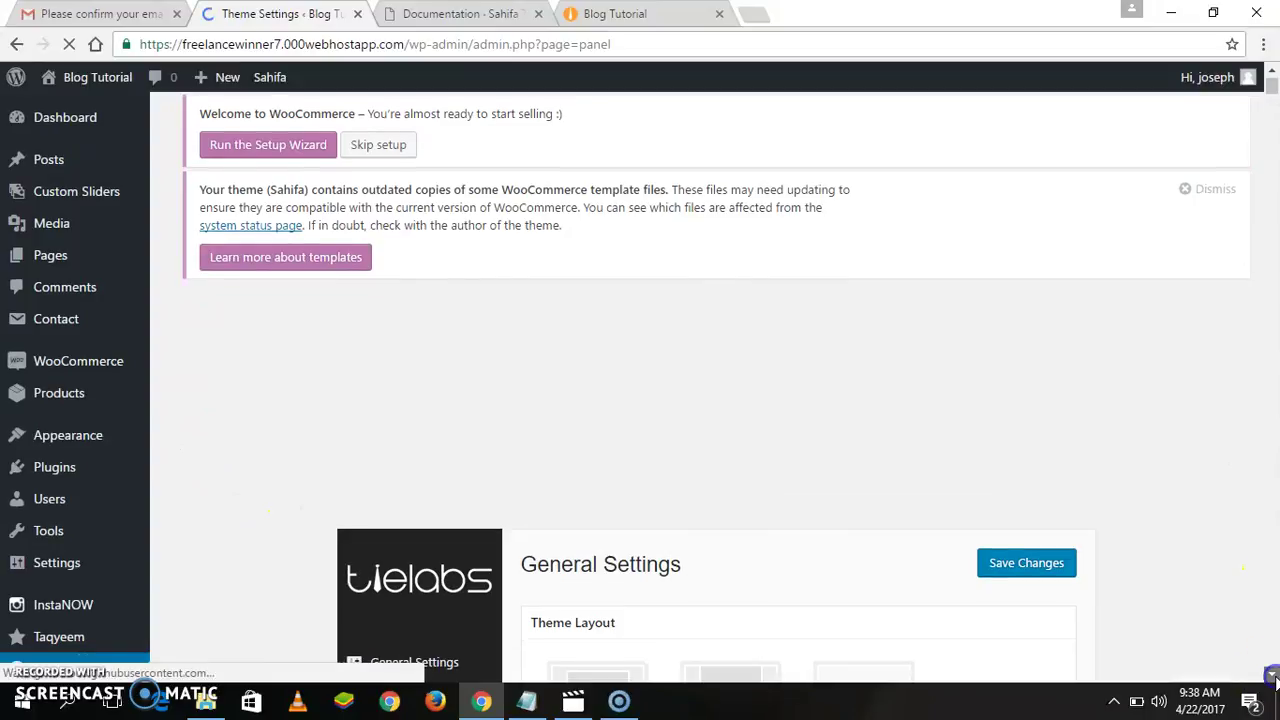
pyautogui.scroll(-5, 1272, 676)
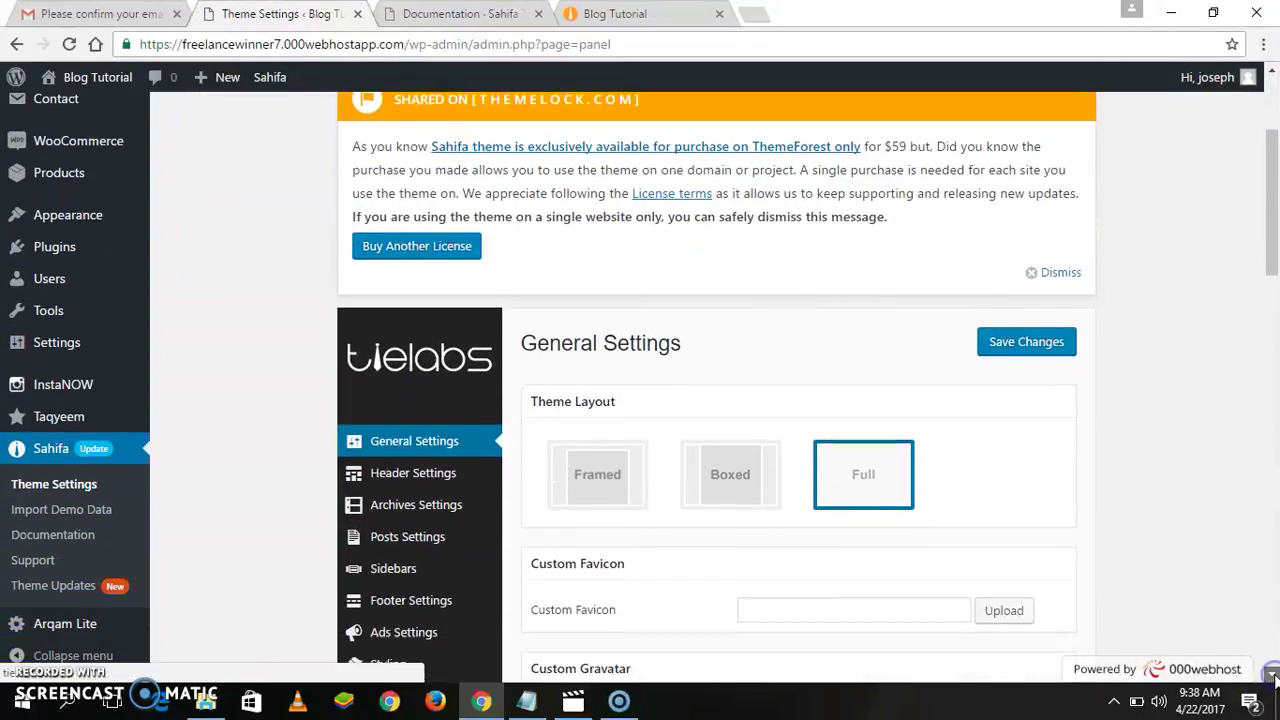
pyautogui.scroll(-1, 1272, 676)
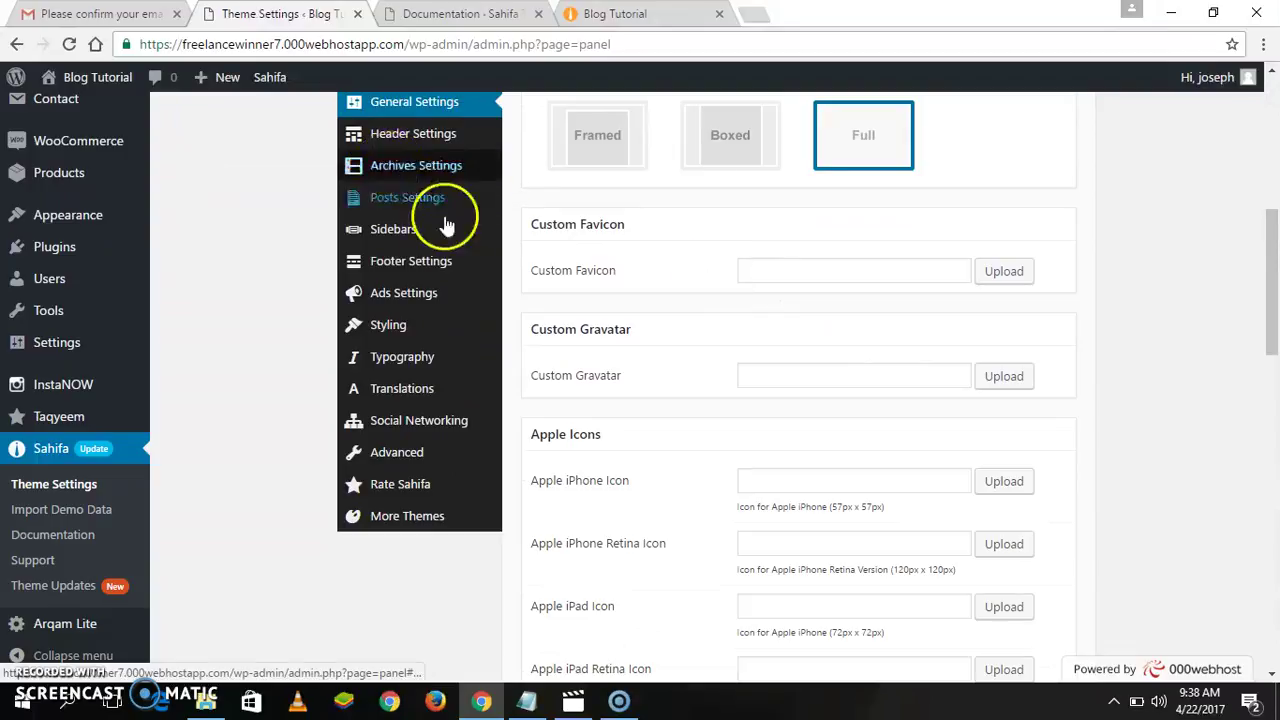
pyautogui.click(395, 230)
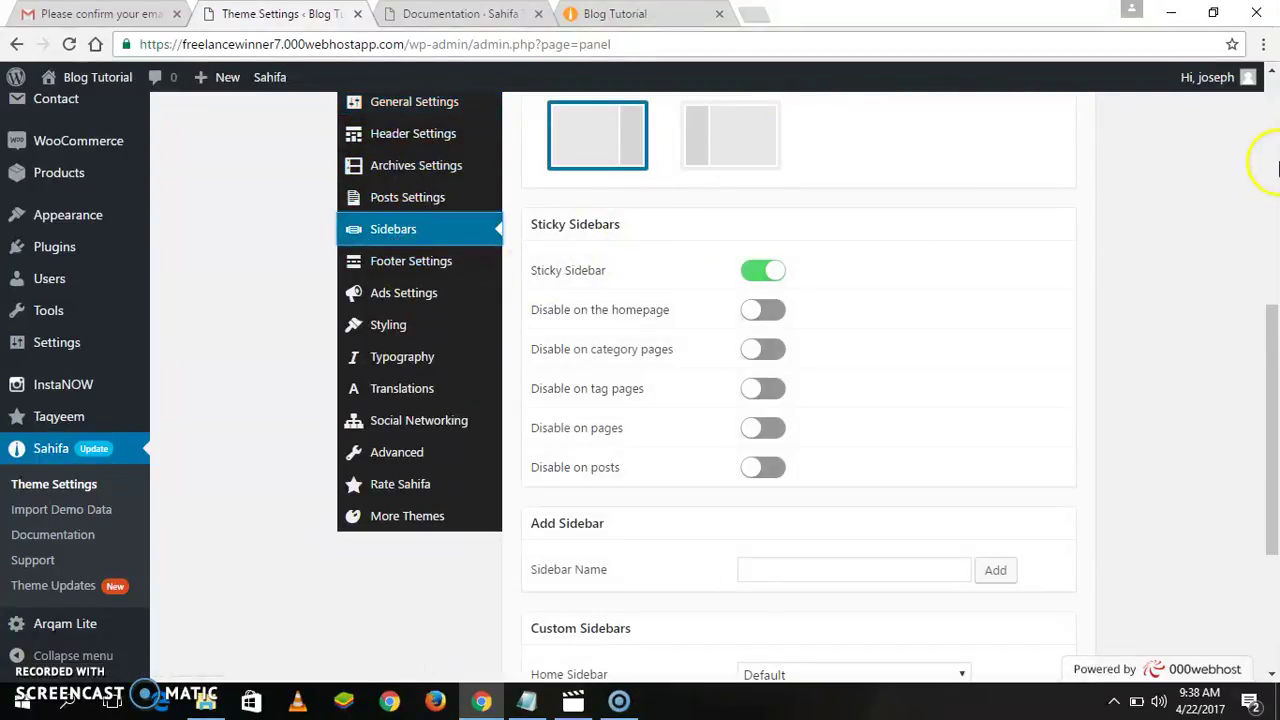
pyautogui.moveTo(1271, 391); pyautogui.dragTo(1263, 328)
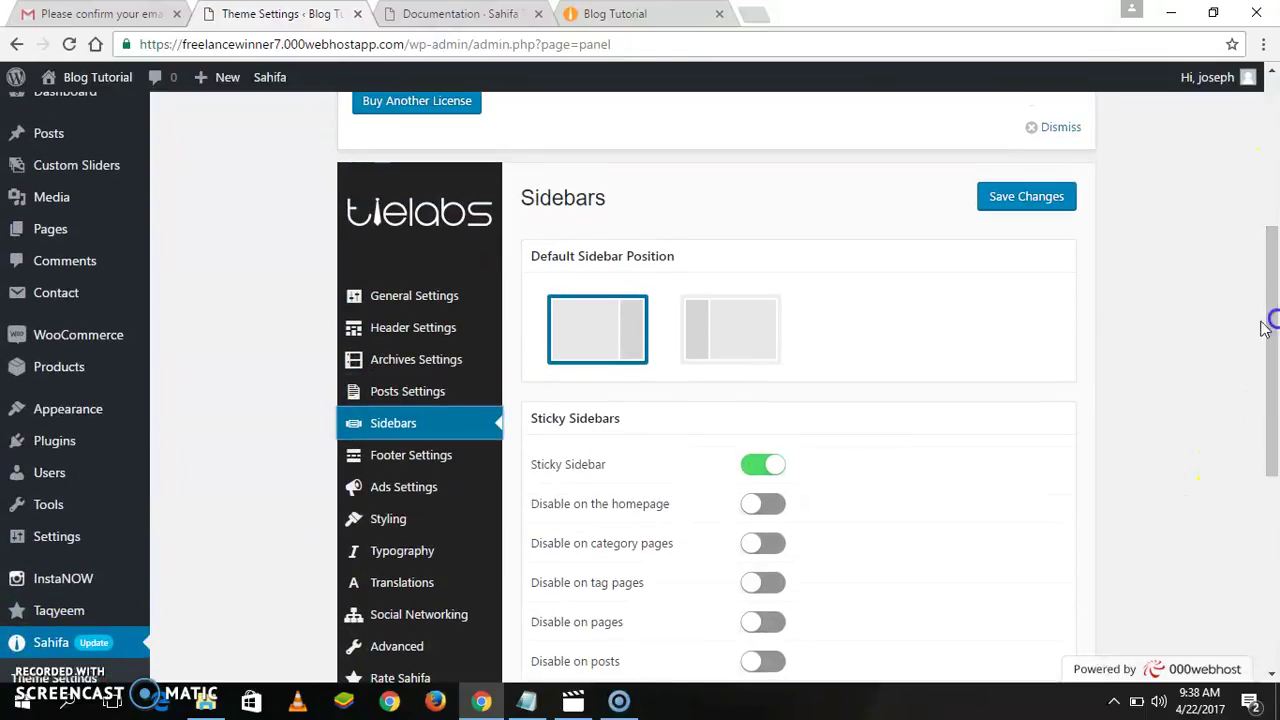
# Close the Sahifa documentation and check the blog page's sidebar before returning to the theme settings
pyautogui.click(453, 27)
pyautogui.click(538, 14)
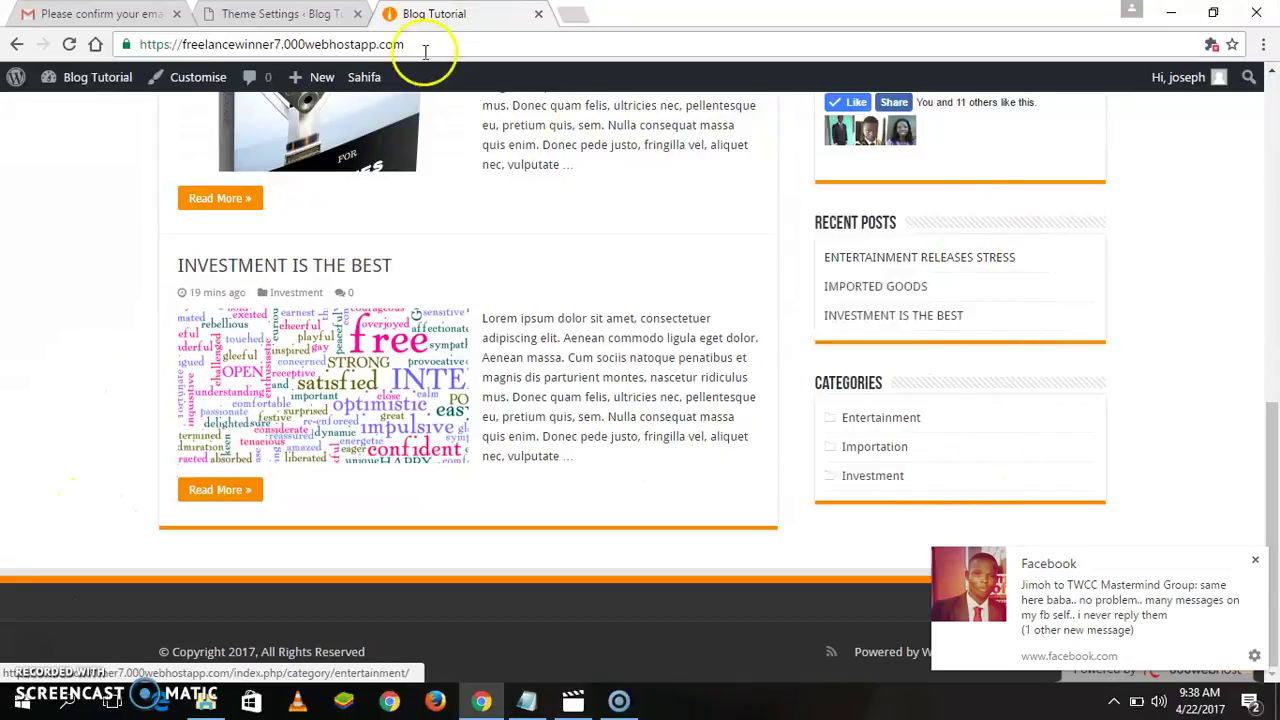
pyautogui.hotkey('ctrl', 'shift', 'Tab')
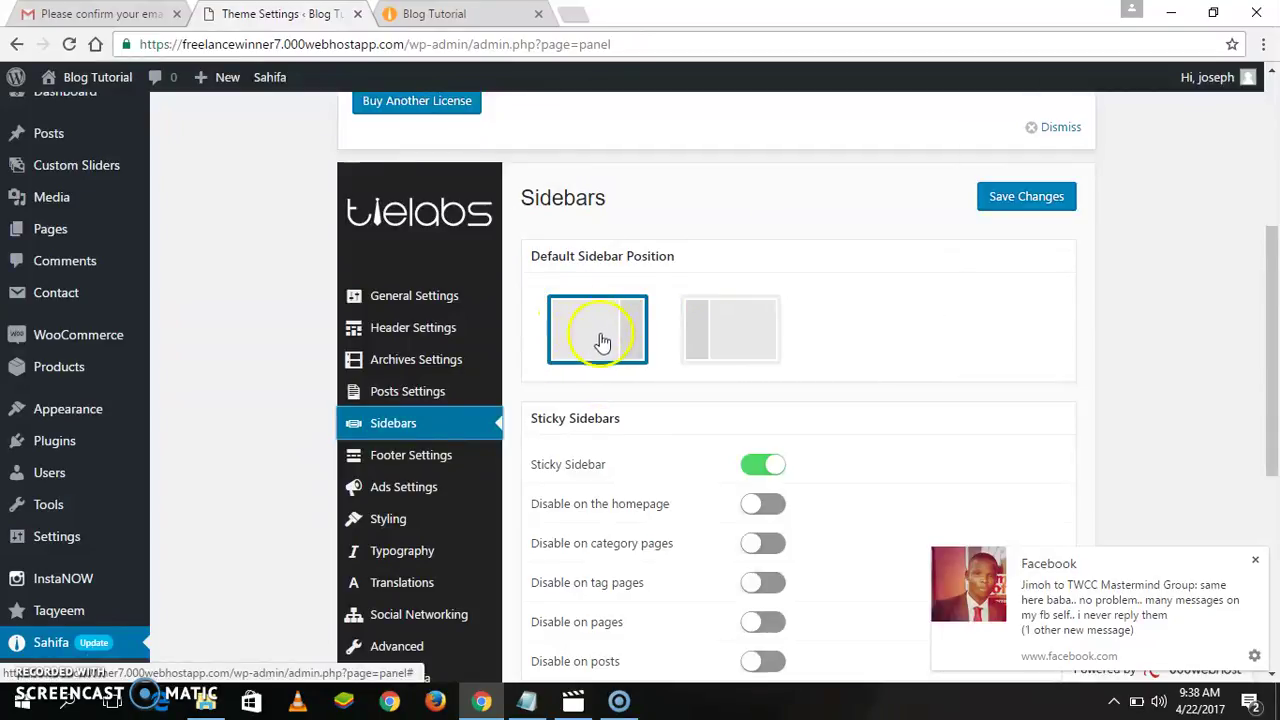
# Open the Ads Settings of the Sahifa theme at the Banners Settings heading
pyautogui.moveTo(1268, 236)
pyautogui.mouseDown()
pyautogui.moveTo(1275, 482)
pyautogui.moveTo(1270, 232)
pyautogui.mouseUp()
pyautogui.click(403, 545)
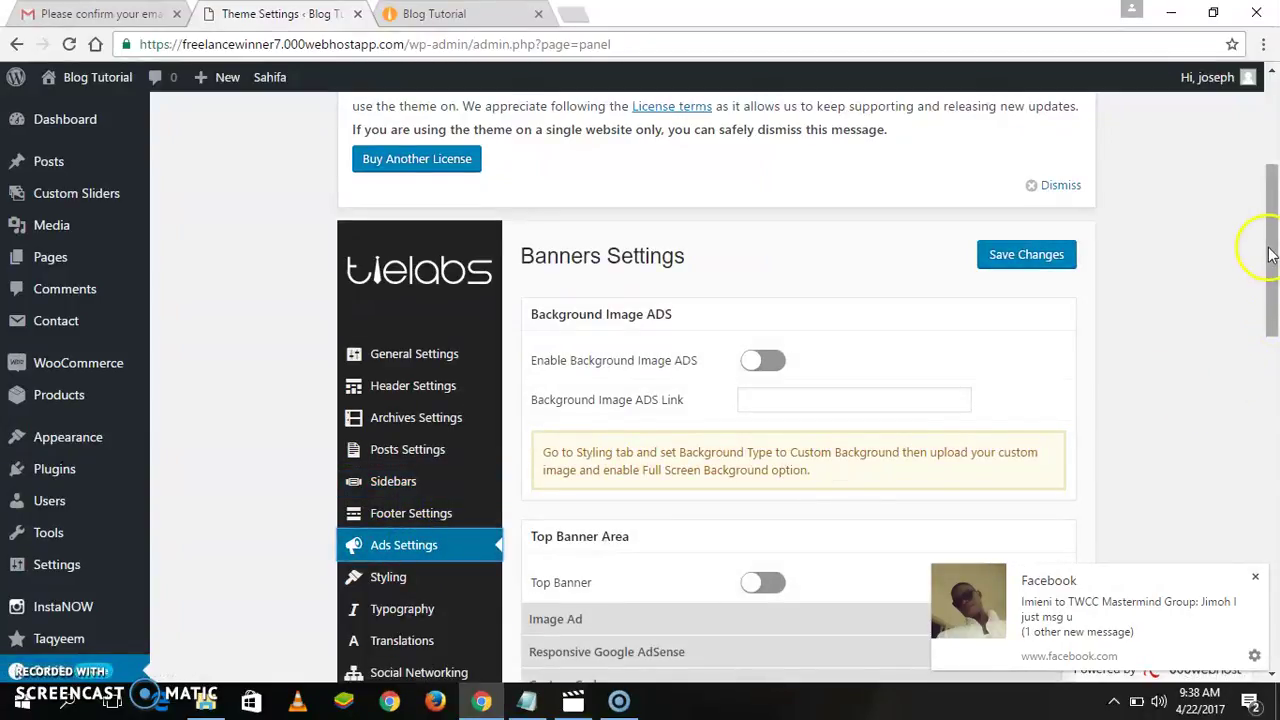
pyautogui.moveTo(1272, 252)
pyautogui.mouseDown()
pyautogui.moveTo(1276, 571)
pyautogui.moveTo(1272, 229)
pyautogui.mouseUp()
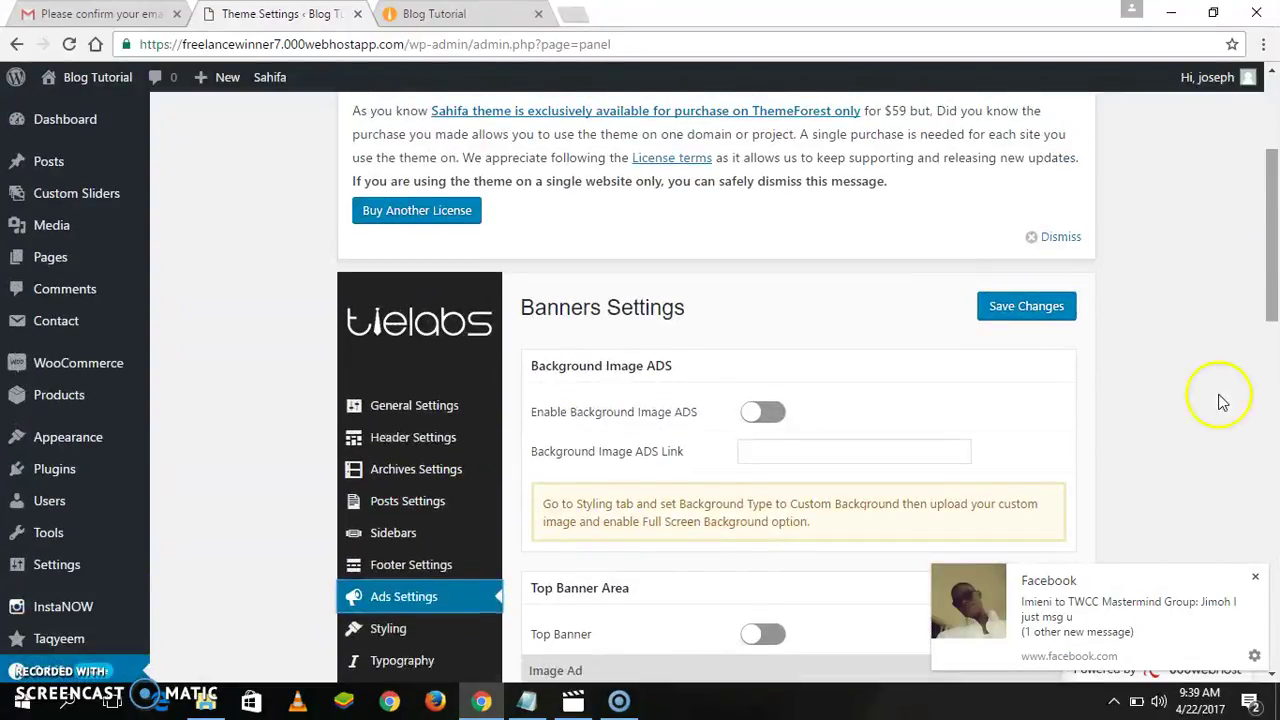
# Look over the blog home page from the empty header area beside the logo down to the posts
pyautogui.hotkey('ctrl', 'Tab')
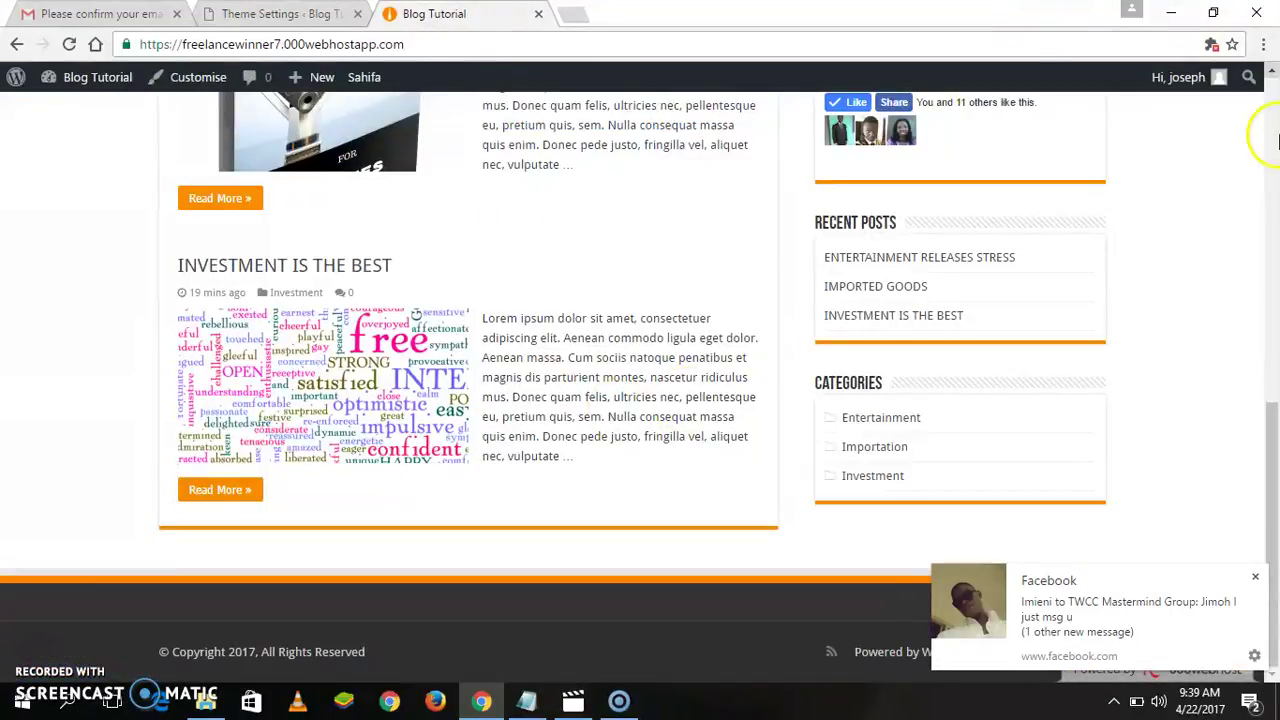
pyautogui.click(1274, 73)
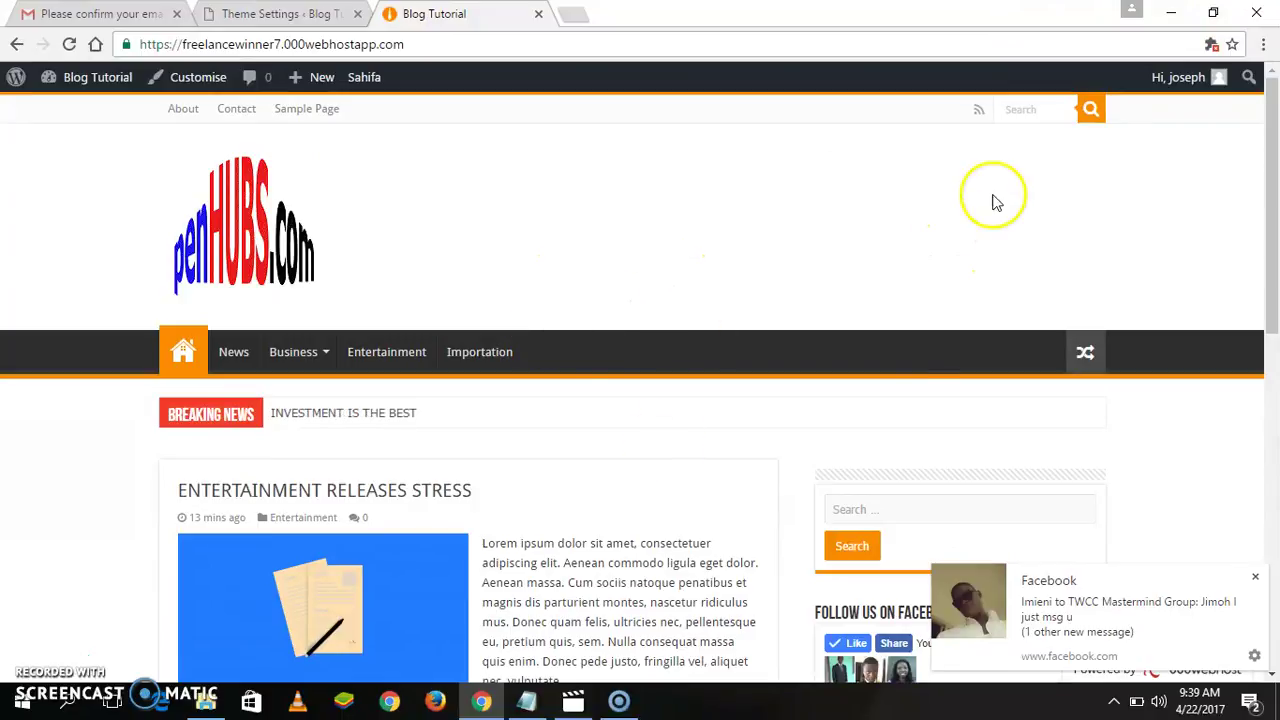
pyautogui.moveTo(1274, 238); pyautogui.dragTo(1274, 357)
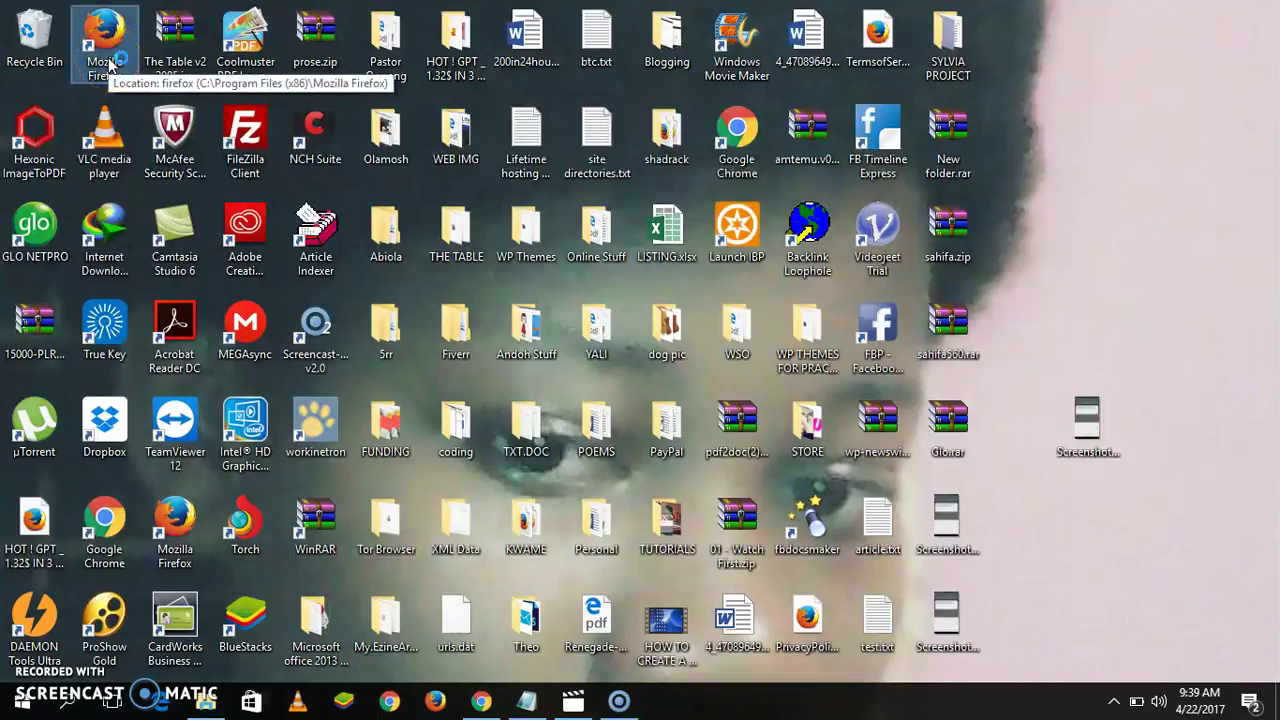
# Close the video open in Movies & TV and switch back to the blog in Chrome
pyautogui.click(598, 704)
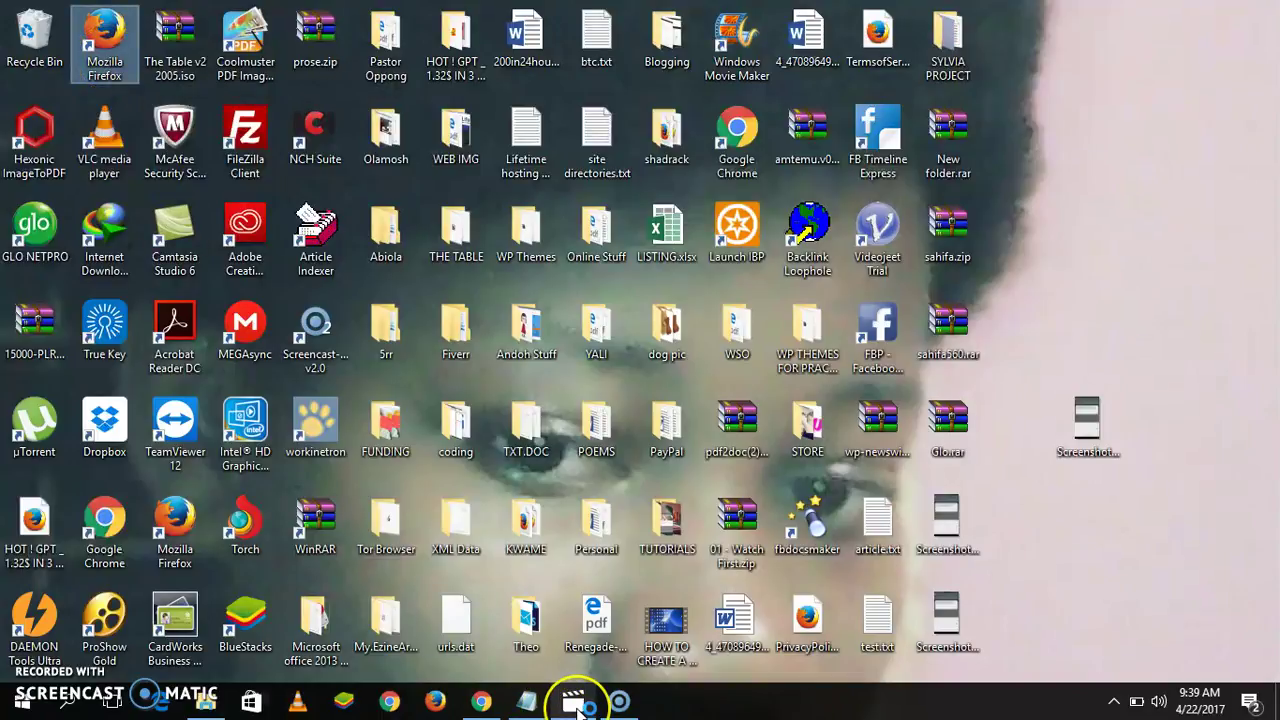
pyautogui.moveTo(578, 706)
pyautogui.click(558, 638)
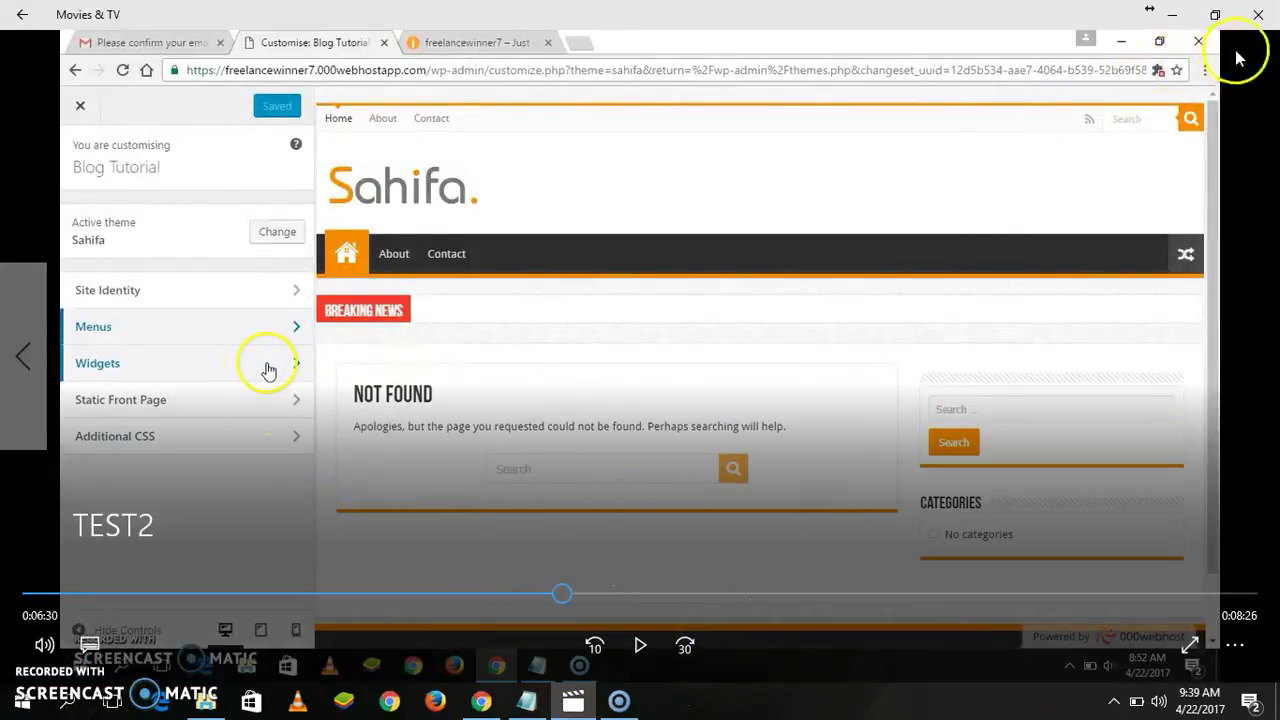
pyautogui.click(1257, 14)
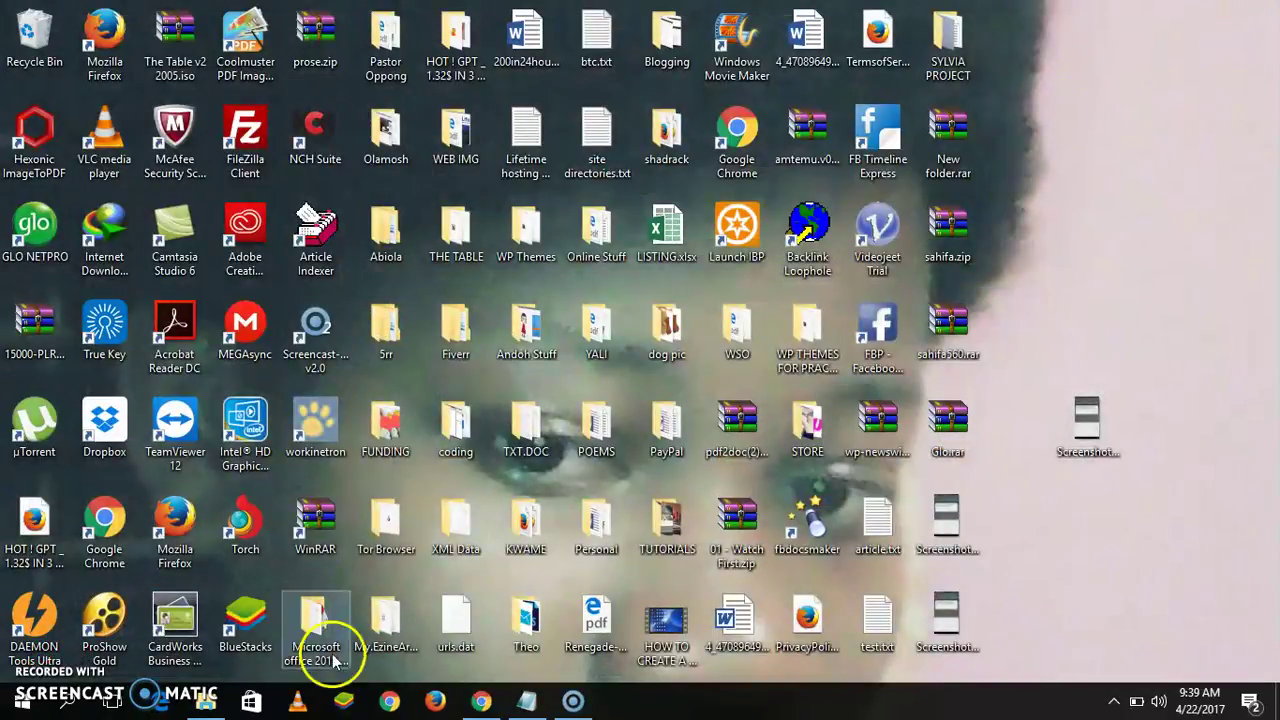
pyautogui.click(483, 700)
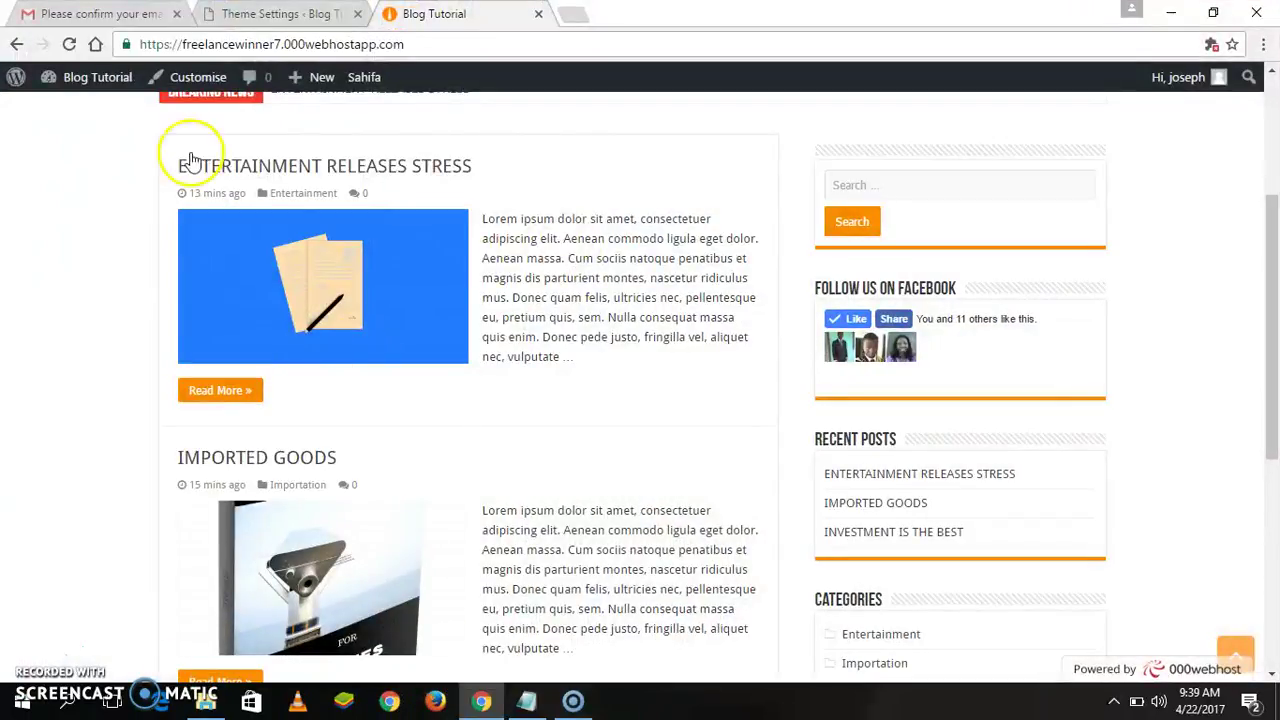
# Return to the theme's Ads Settings and look over the Top, Bottom and Below Header banner areas
pyautogui.click(270, 14)
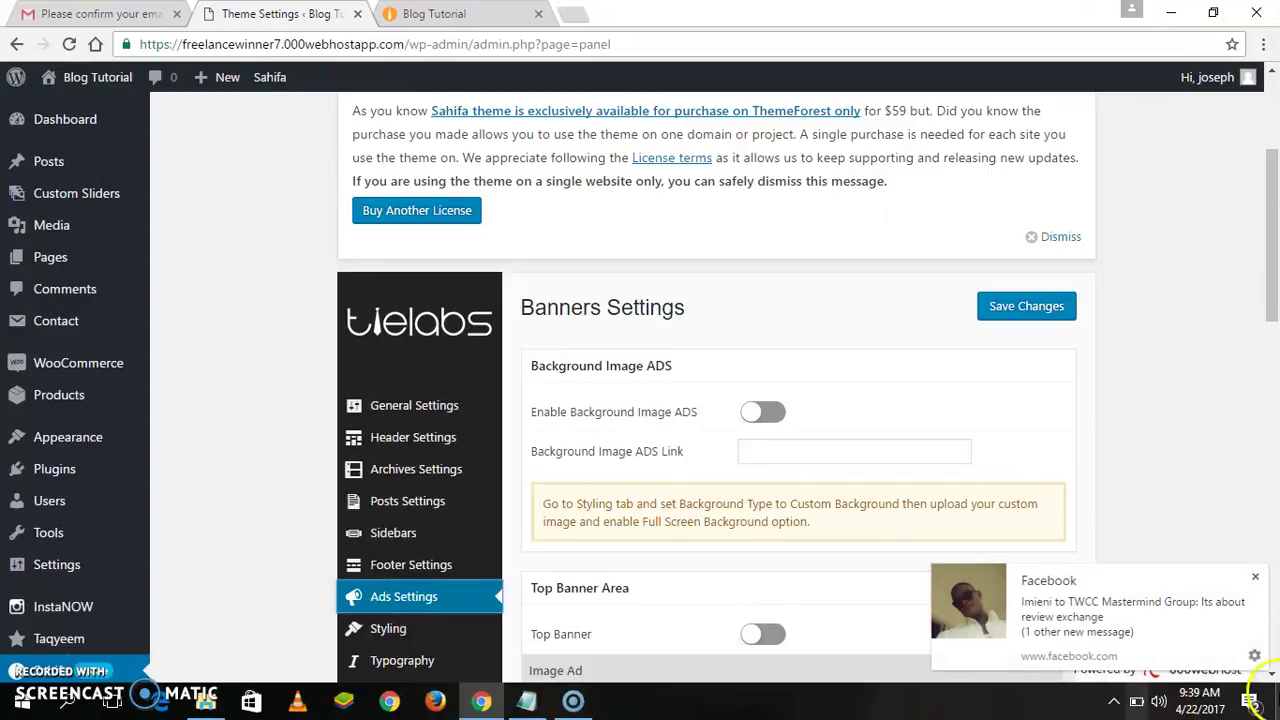
pyautogui.moveTo(1268, 206); pyautogui.dragTo(1275, 304)
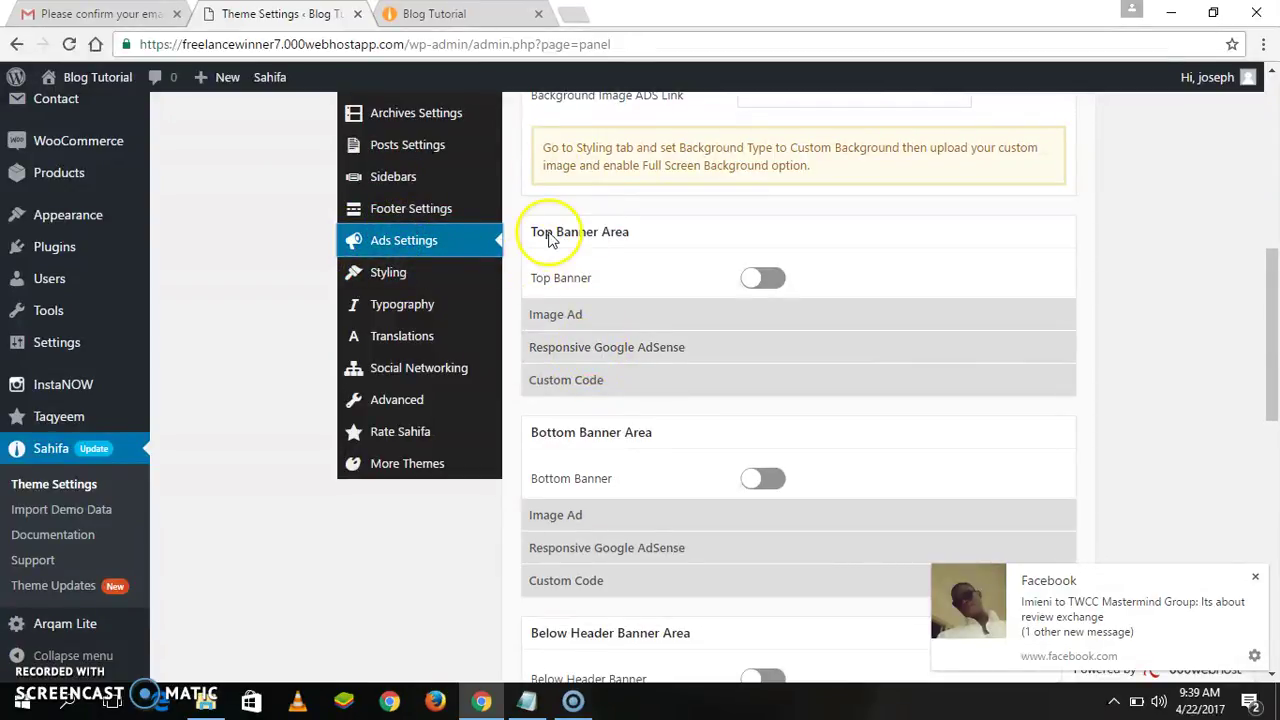
pyautogui.moveTo(1272, 268)
pyautogui.mouseDown()
pyautogui.moveTo(1274, 215)
pyautogui.moveTo(1274, 250)
pyautogui.mouseUp()
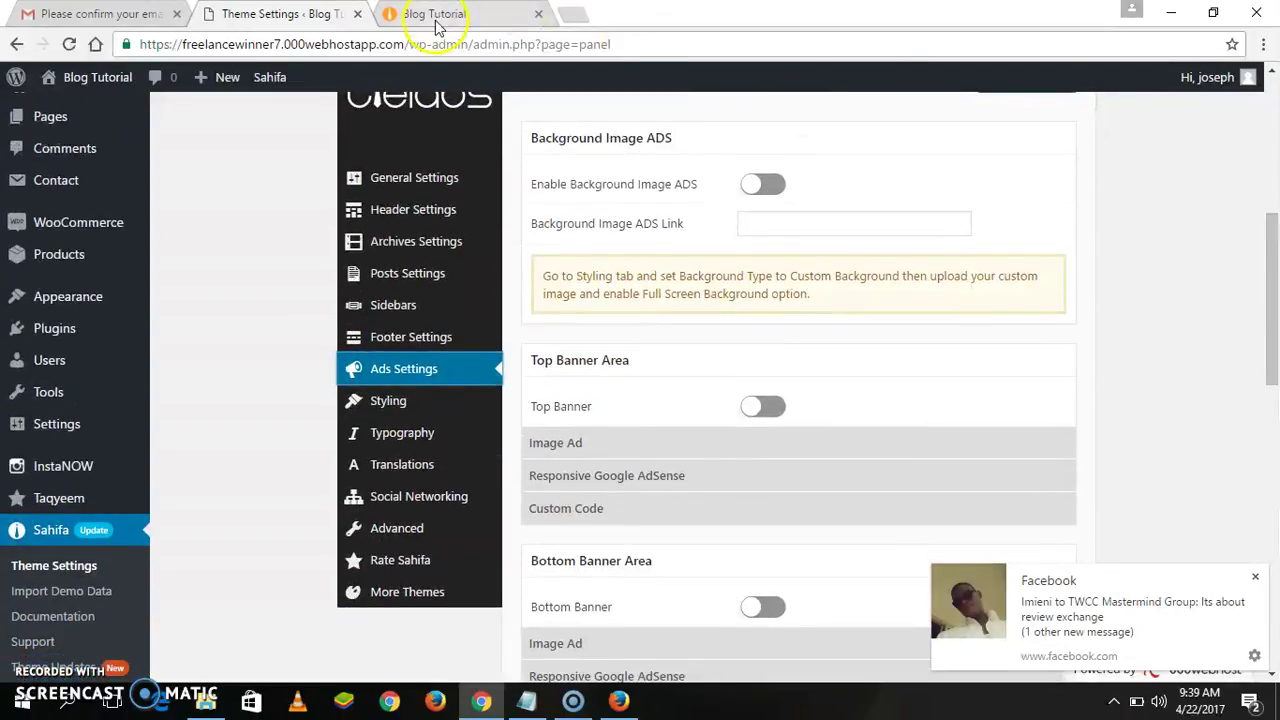
# In the Top Banner Area, view the Responsive Google AdSense fields, then expand Custom Code and activate the Custom Ad Code field
pyautogui.click(655, 482)
pyautogui.moveTo(1275, 277); pyautogui.dragTo(1274, 309)
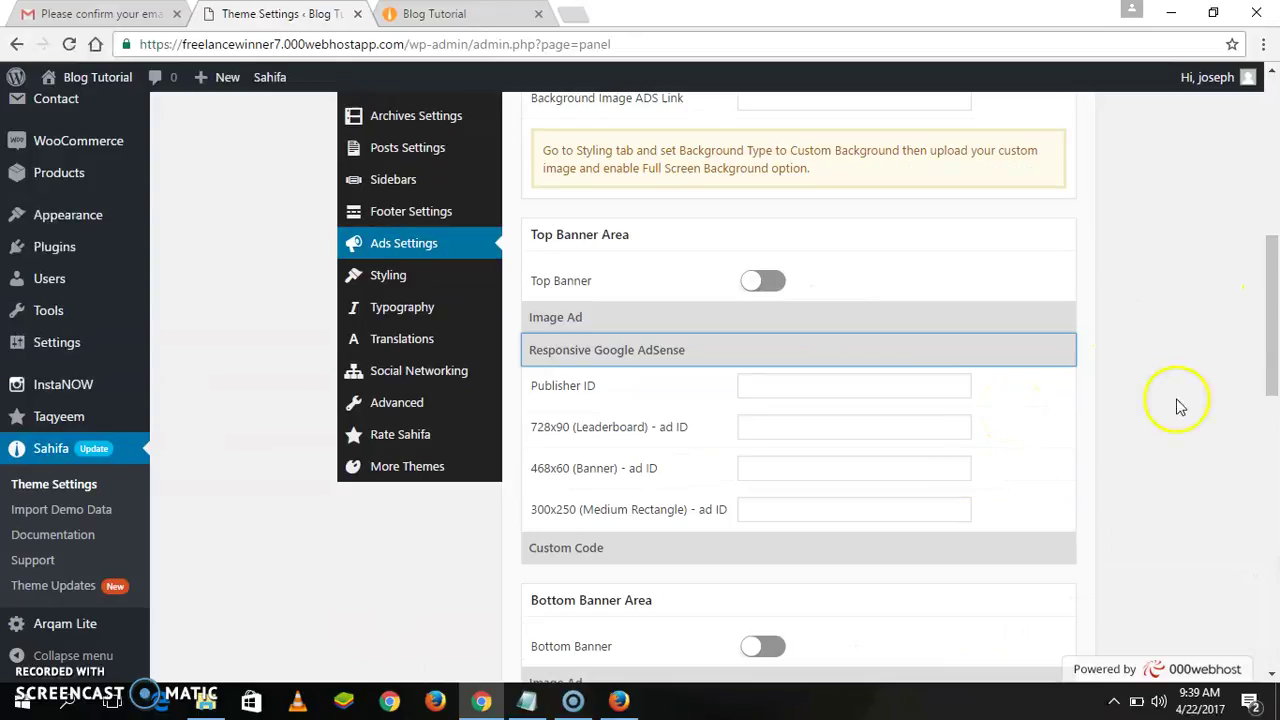
pyautogui.moveTo(1272, 295); pyautogui.dragTo(1275, 337)
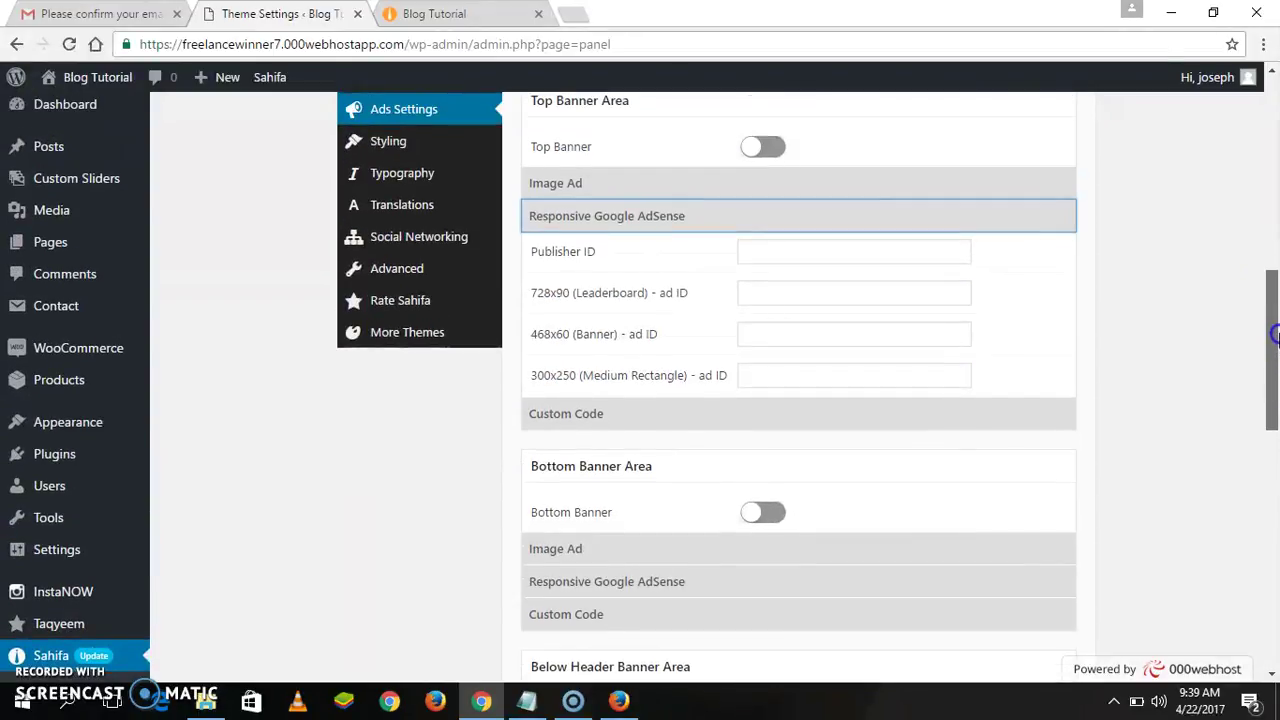
pyautogui.click(677, 413)
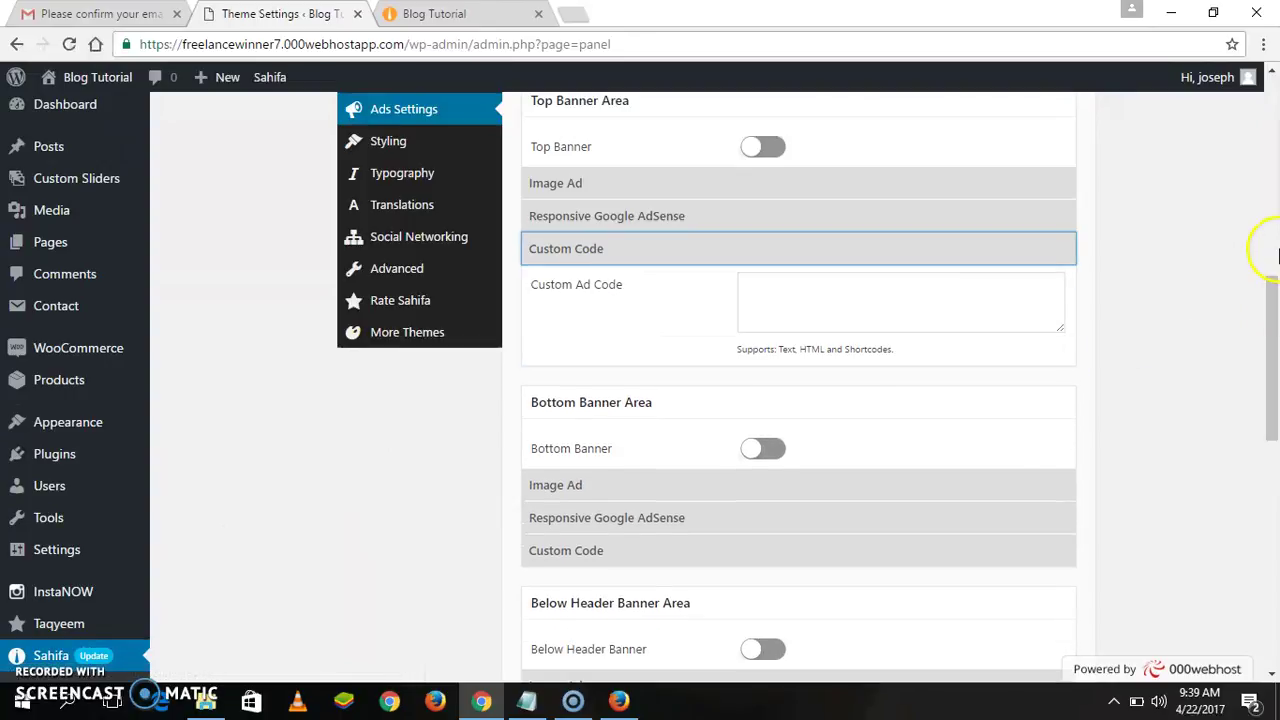
pyautogui.click(906, 289)
# Switch to Firefox and go to adsense.com to load the Google AdSense home page
pyautogui.click(620, 700)
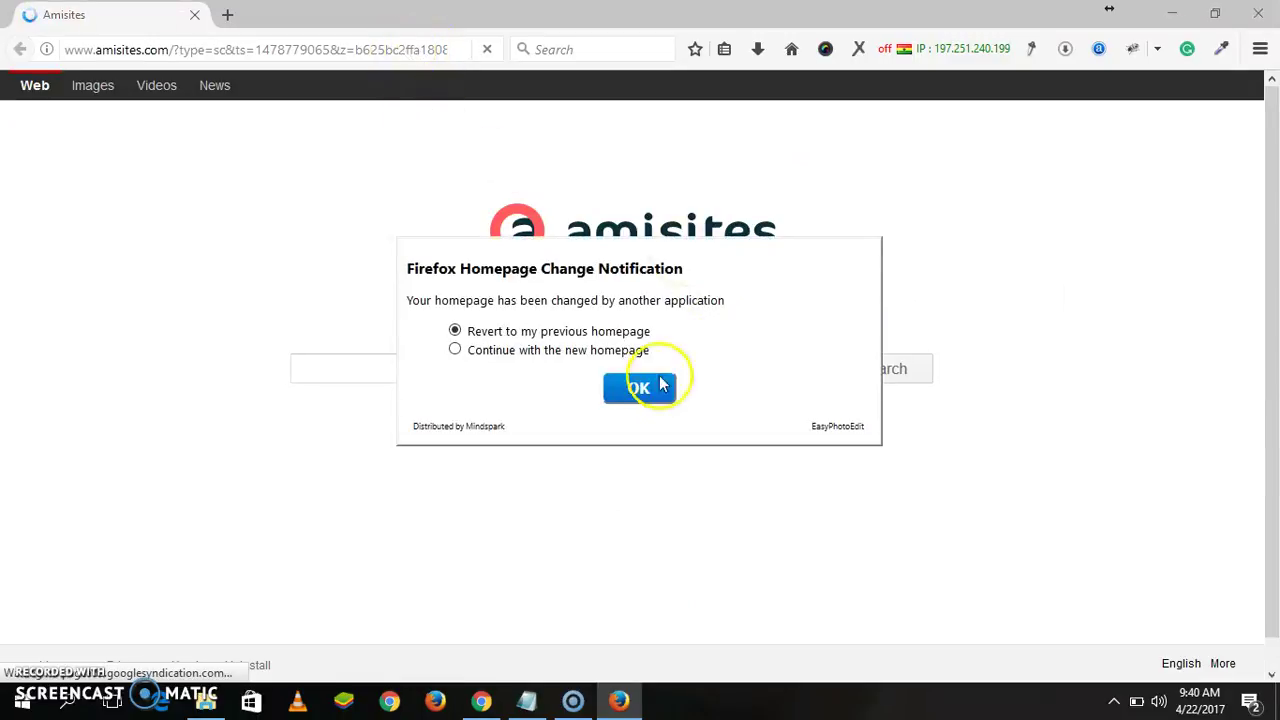
pyautogui.click(382, 49)
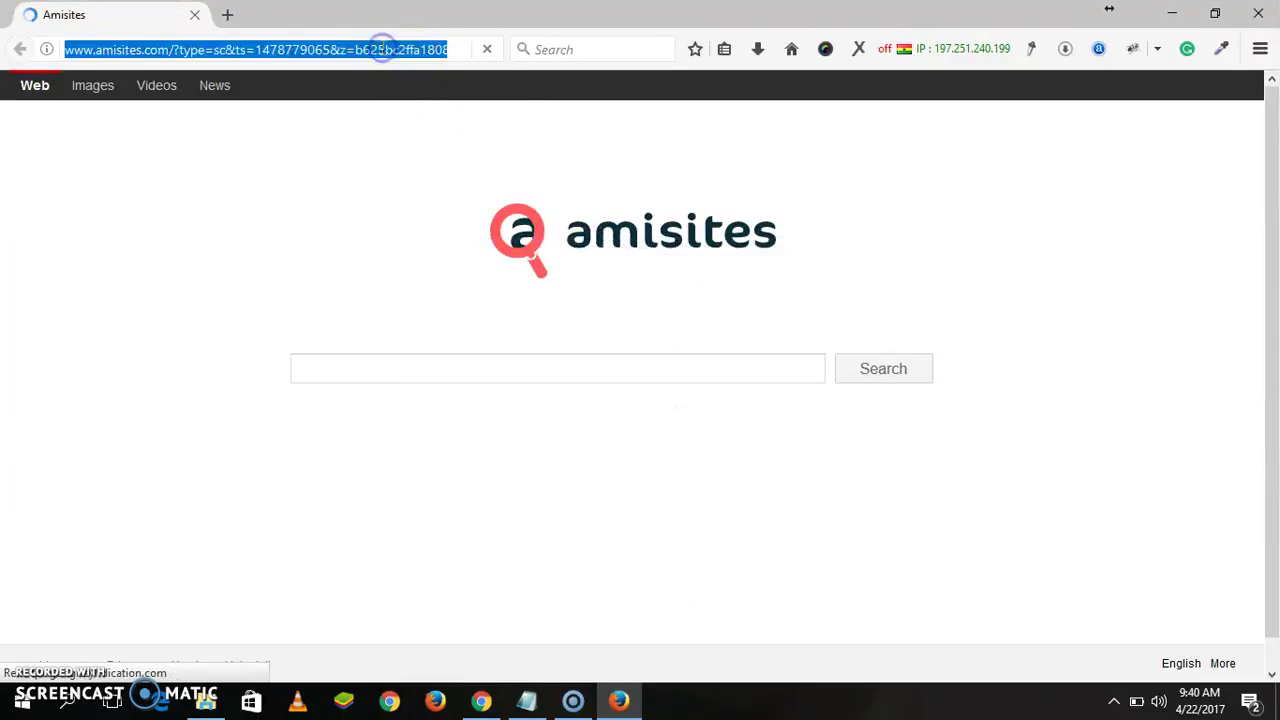
pyautogui.write('ad')
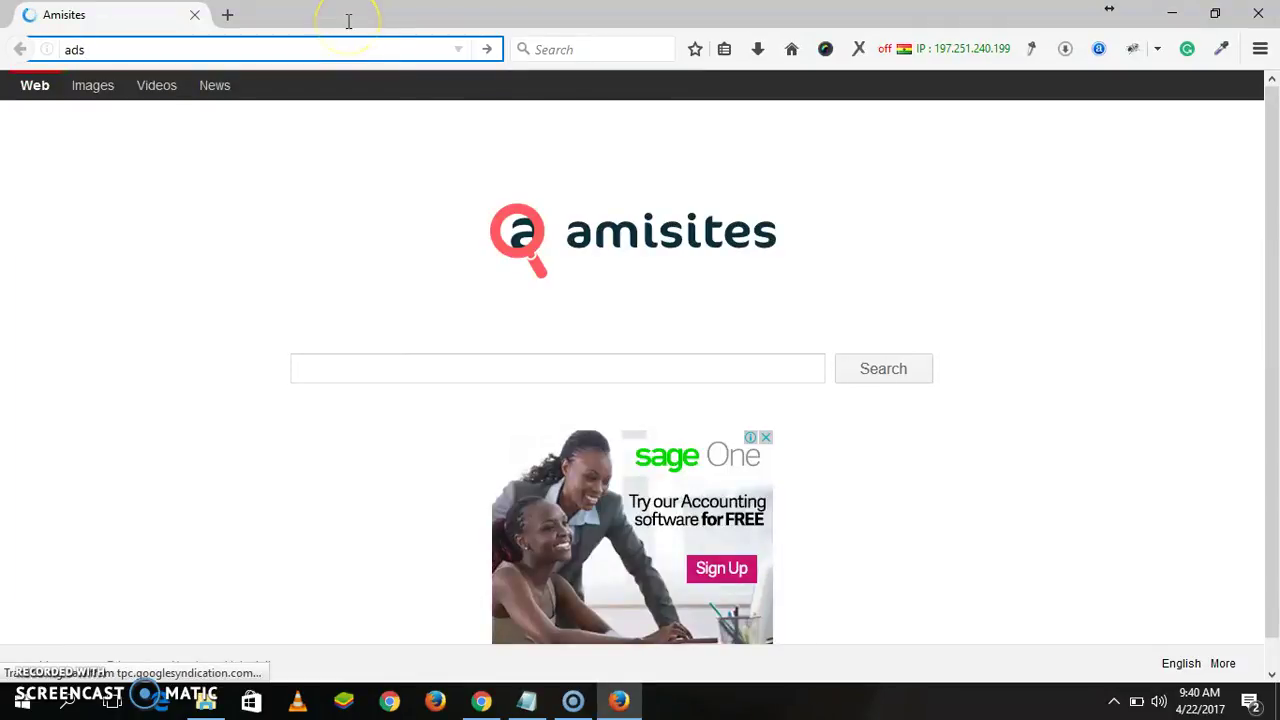
pyautogui.write('sense.com/')
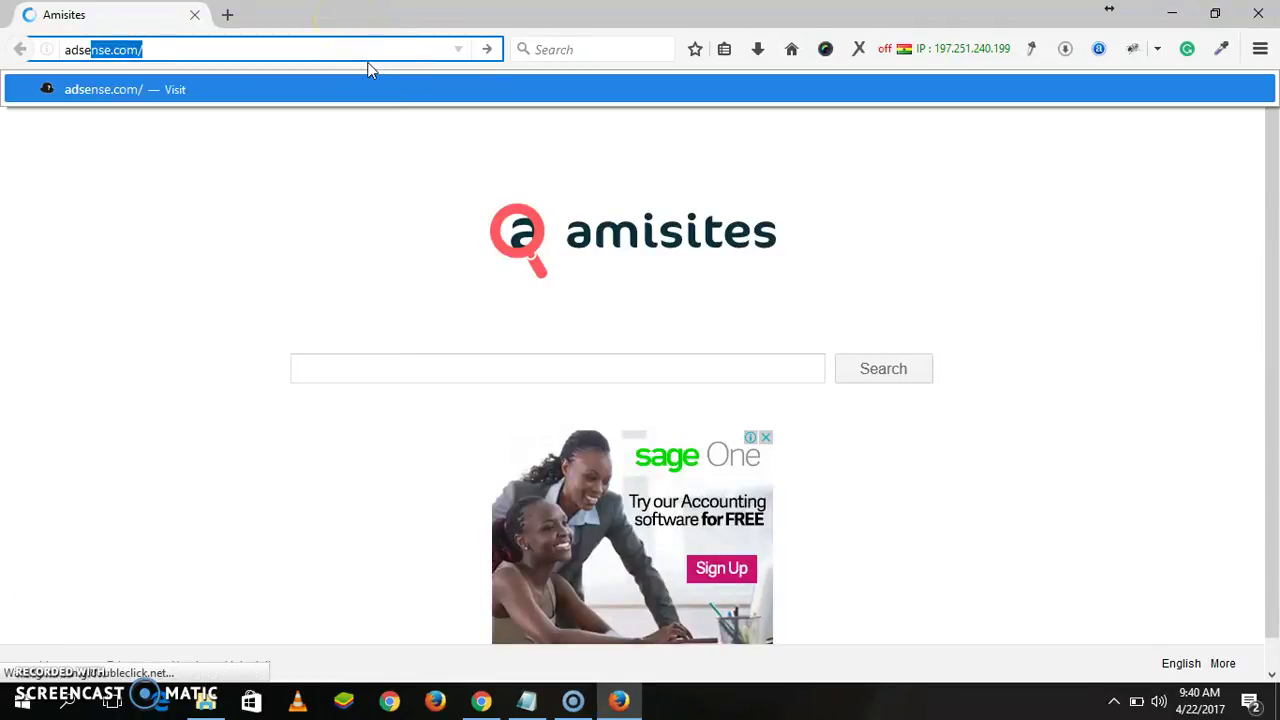
pyautogui.press('Return')
pyautogui.click(283, 70)
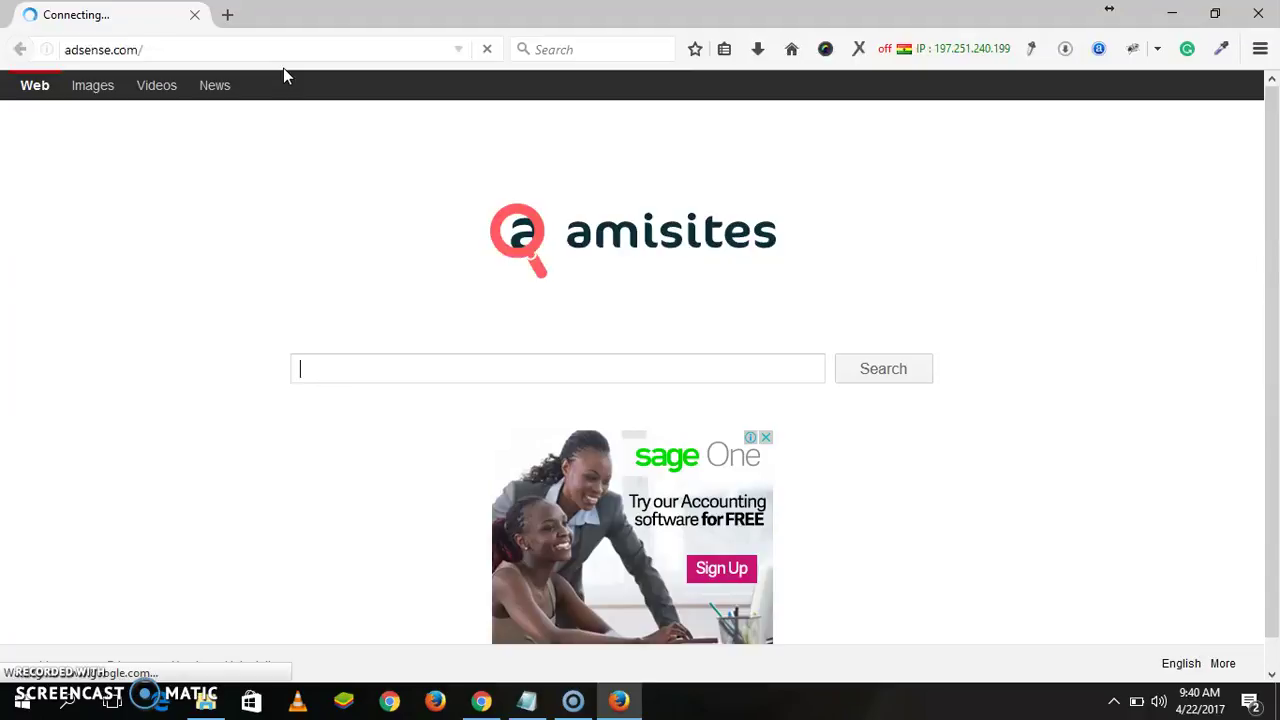
pyautogui.click(296, 30)
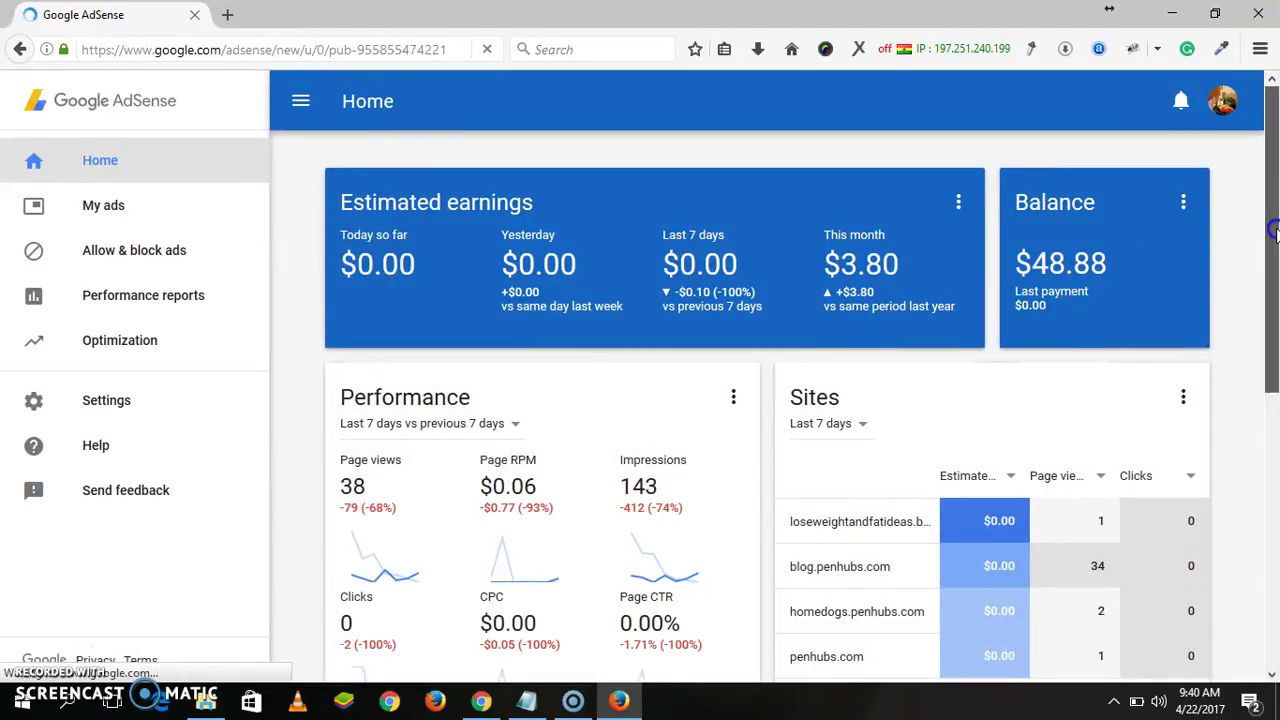
# Get the ad code of the sidebar ad unit from the AdSense ad units list and copy the whole code
pyautogui.click(114, 205)
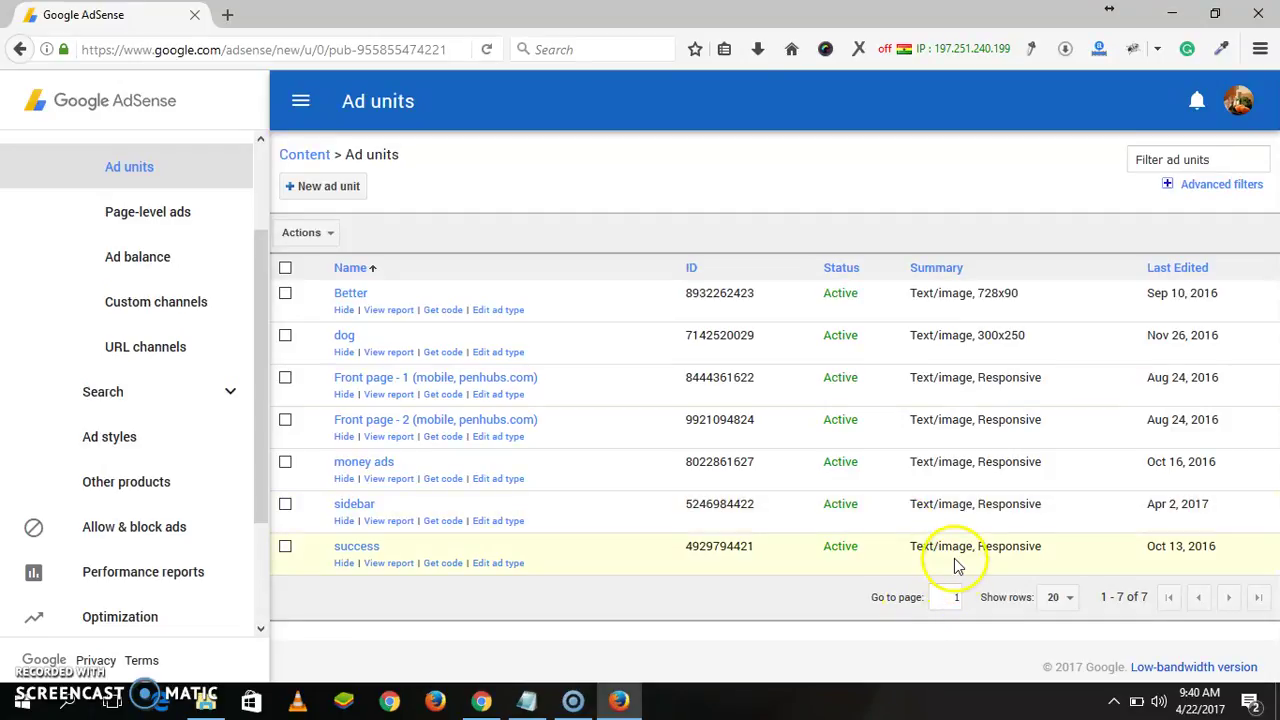
pyautogui.click(443, 520)
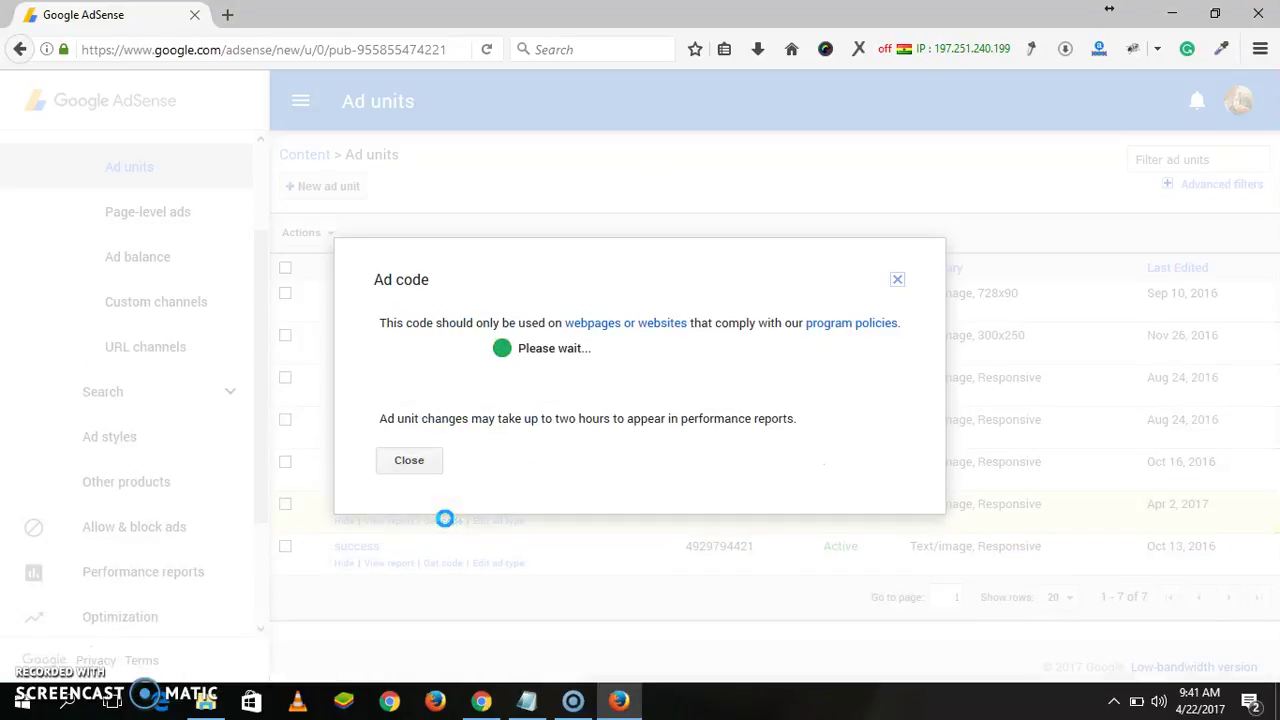
pyautogui.click(553, 372)
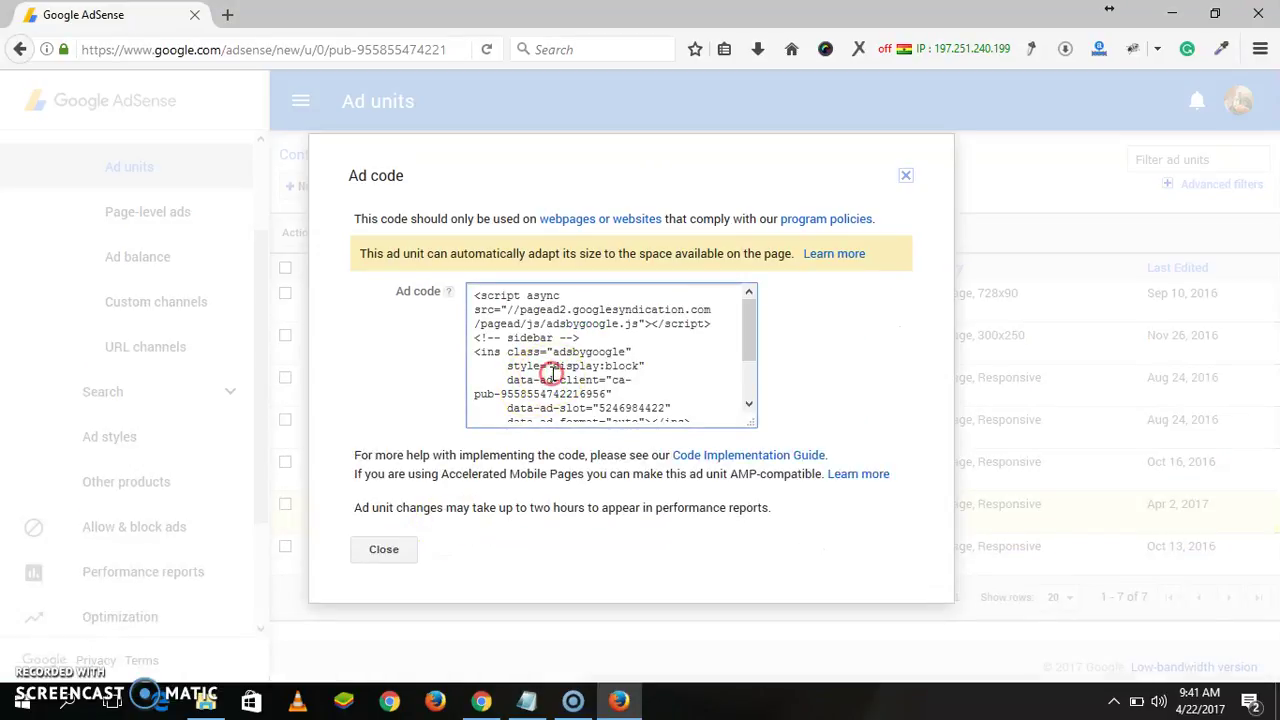
pyautogui.click(546, 362)
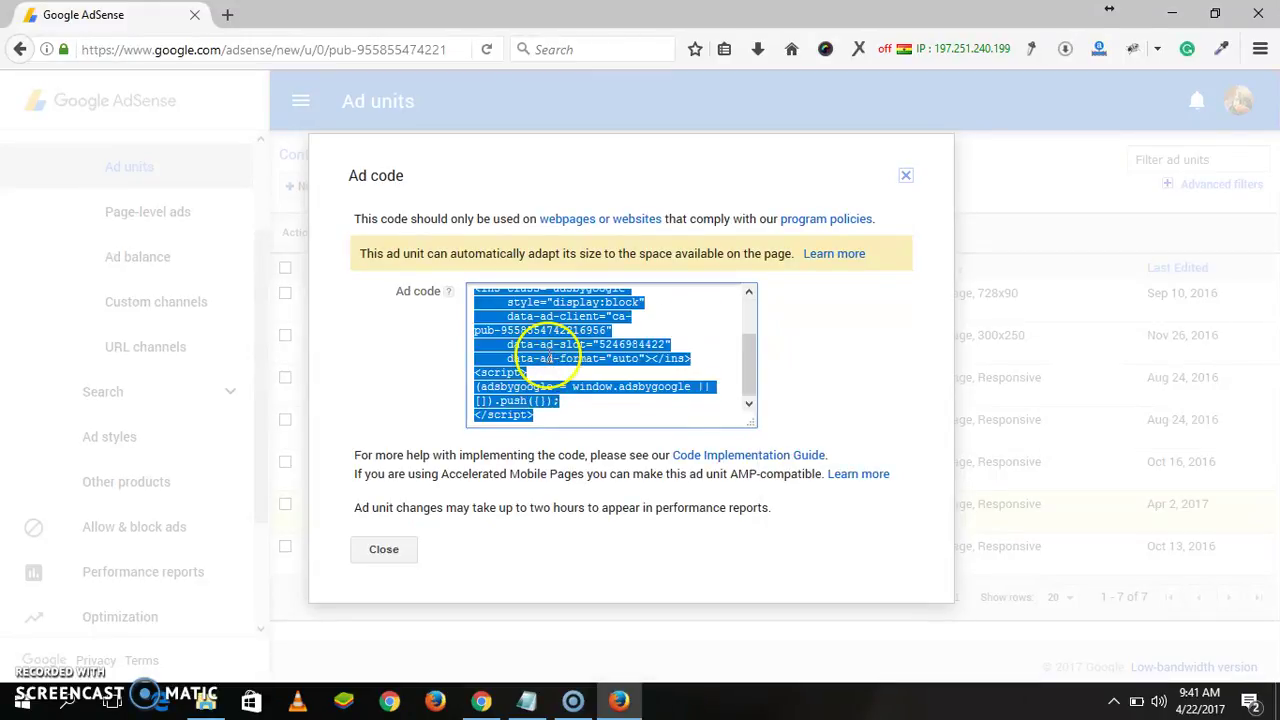
pyautogui.rightClick(549, 357)
pyautogui.click(612, 415)
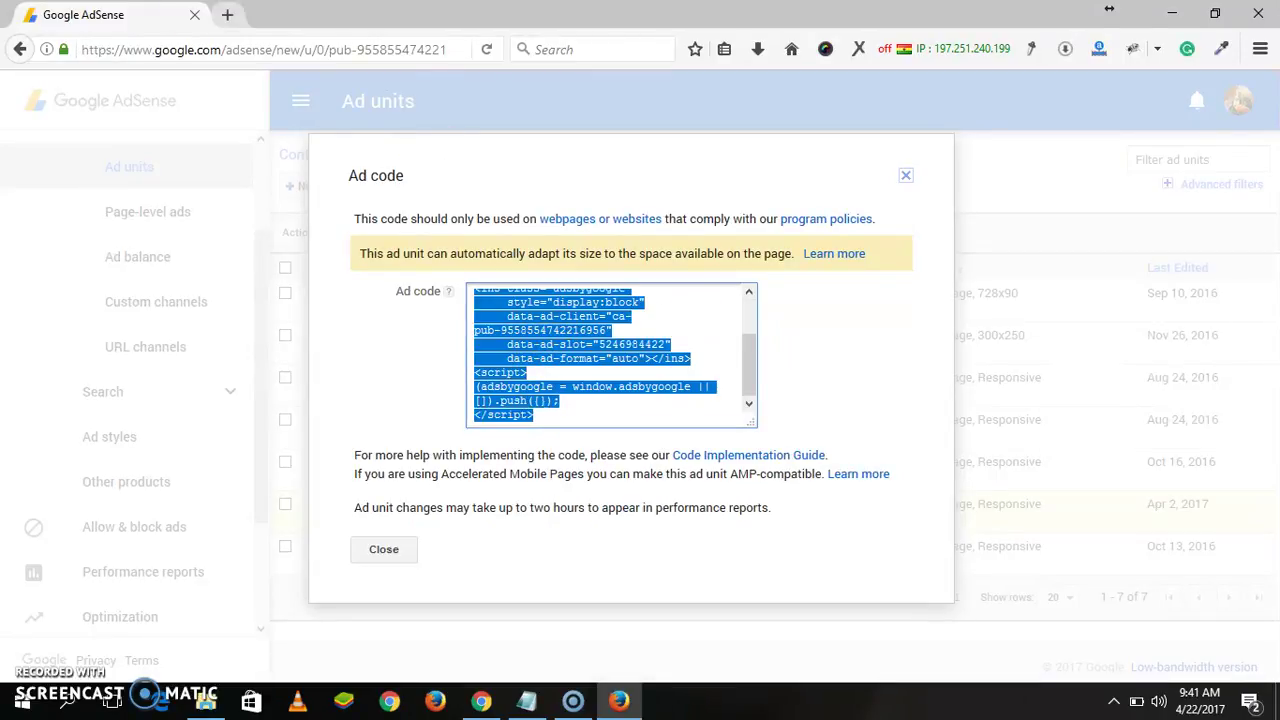
# Switch to Chrome, paste the AdSense code into the Top Banner Area's Custom Ad Code and save the changes
pyautogui.click(481, 700)
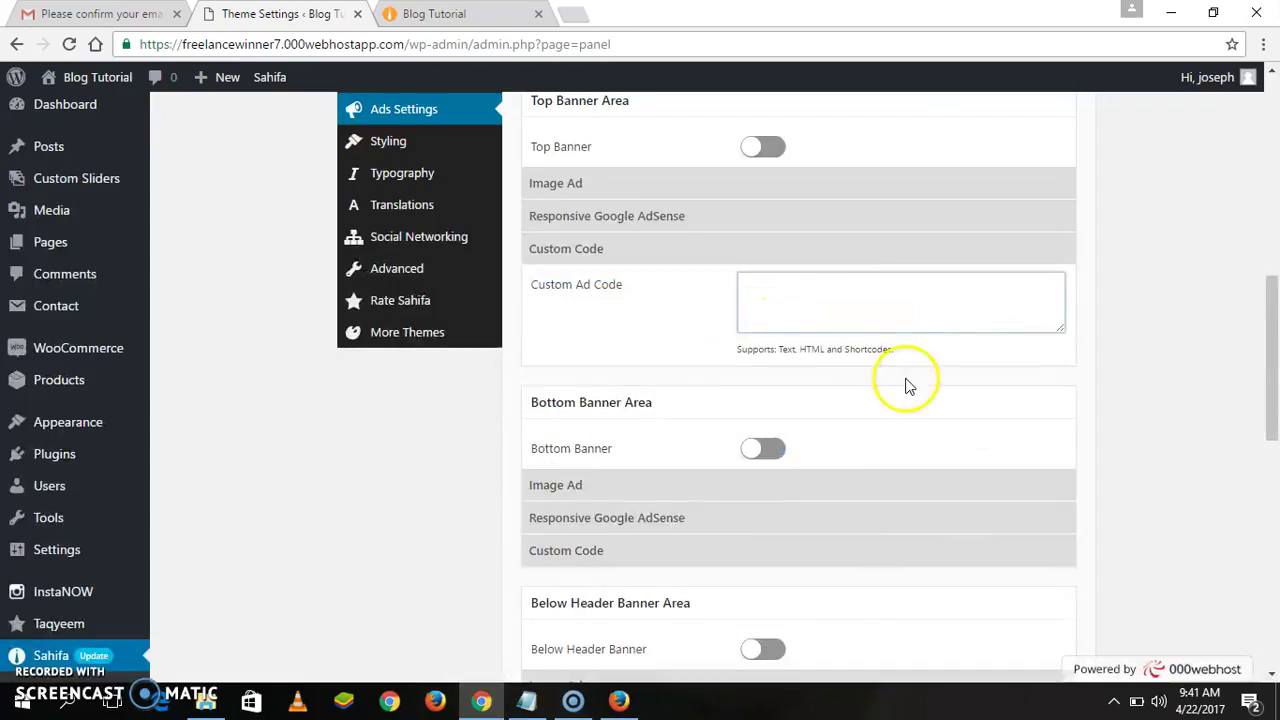
pyautogui.rightClick(867, 326)
pyautogui.click(914, 437)
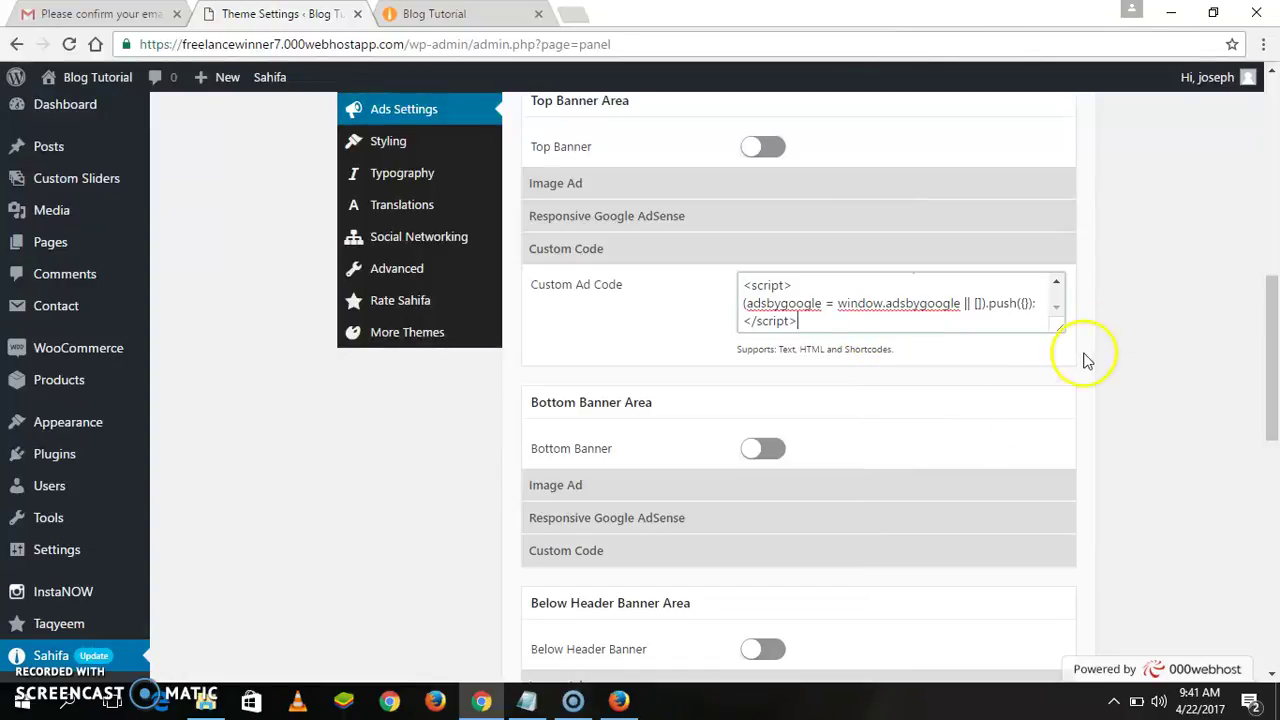
pyautogui.moveTo(1272, 330); pyautogui.dragTo(1268, 150)
pyautogui.click(1035, 387)
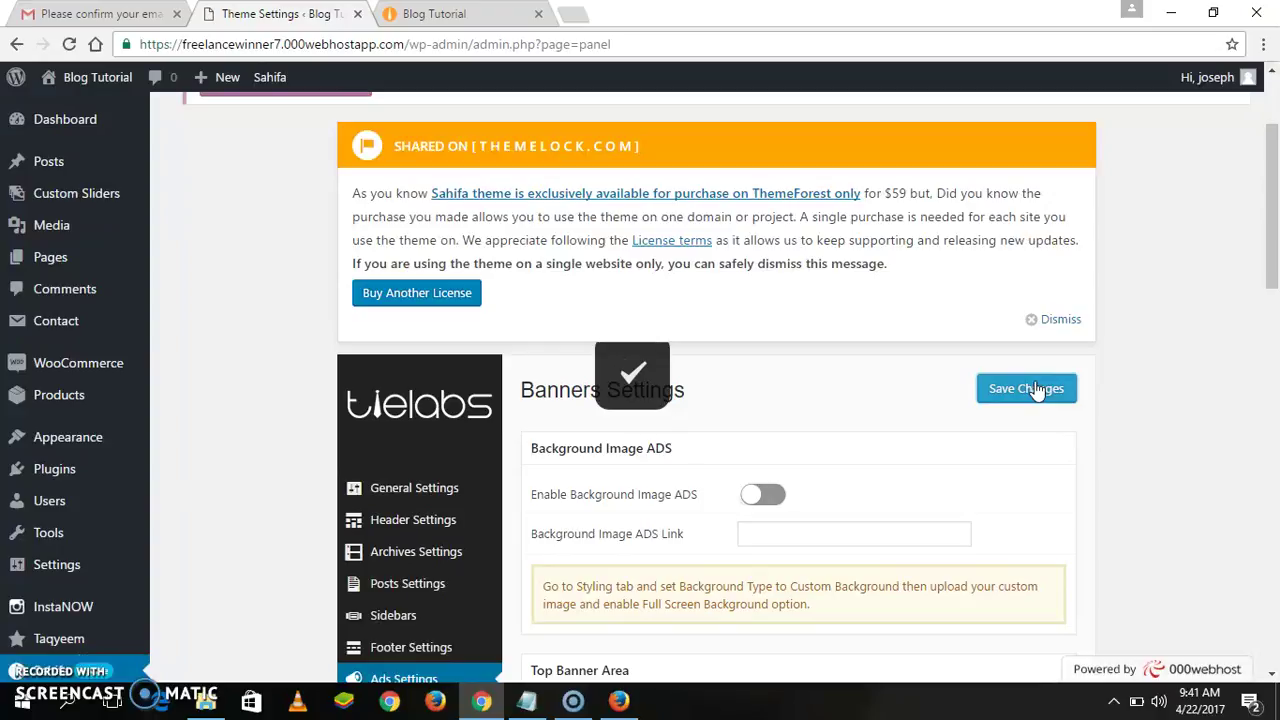
# View the blog's home page from header to footer to check for the top banner ad
pyautogui.click(388, 14)
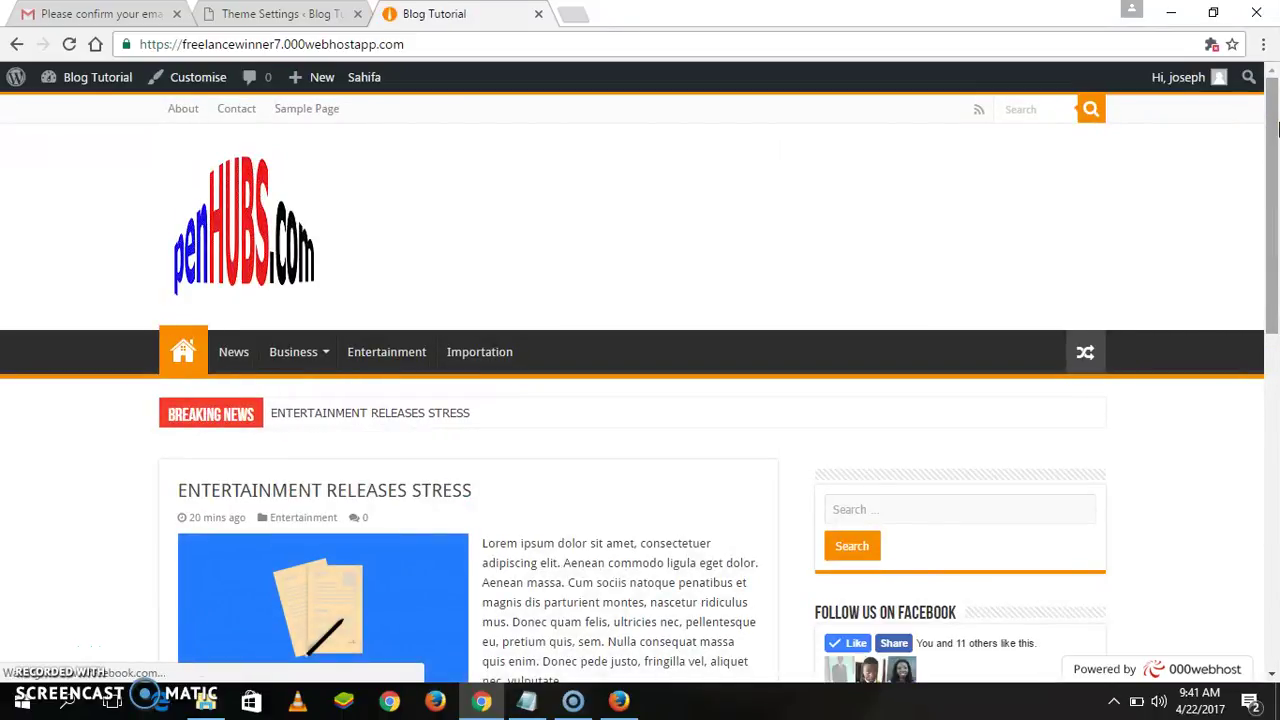
pyautogui.moveTo(1277, 130); pyautogui.dragTo(1275, 428)
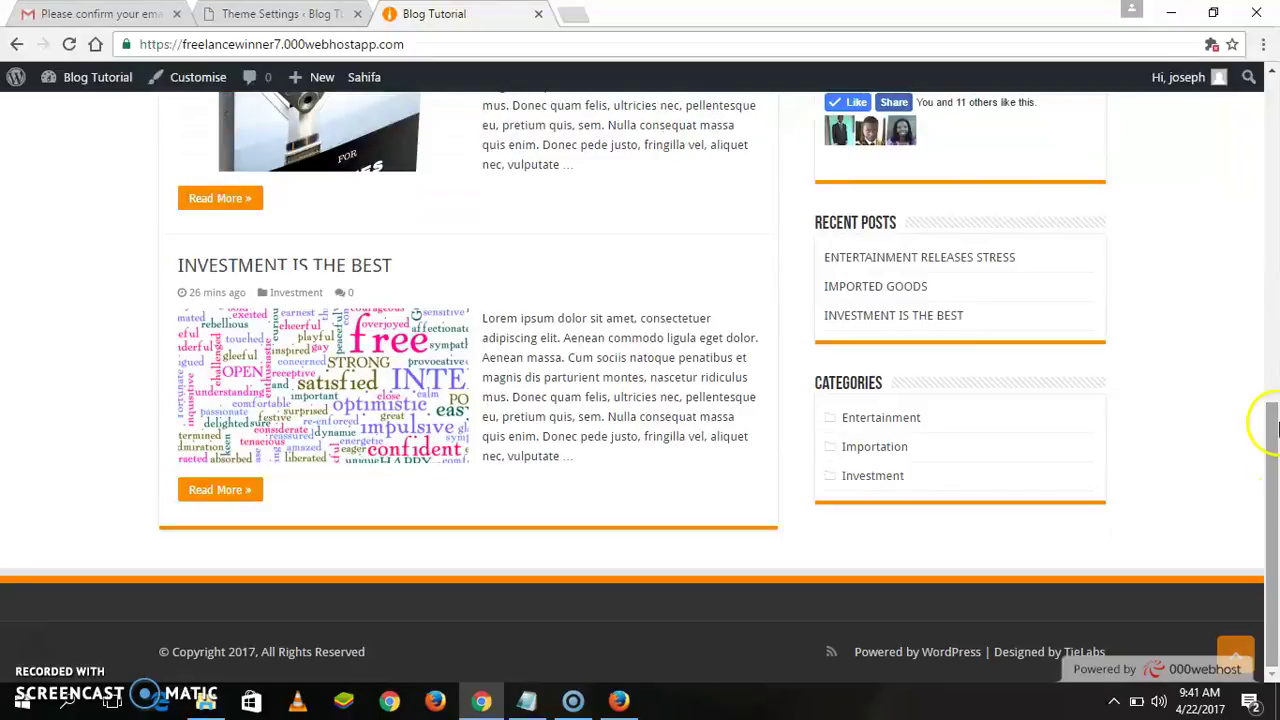
pyautogui.moveTo(1277, 517); pyautogui.dragTo(1269, 97)
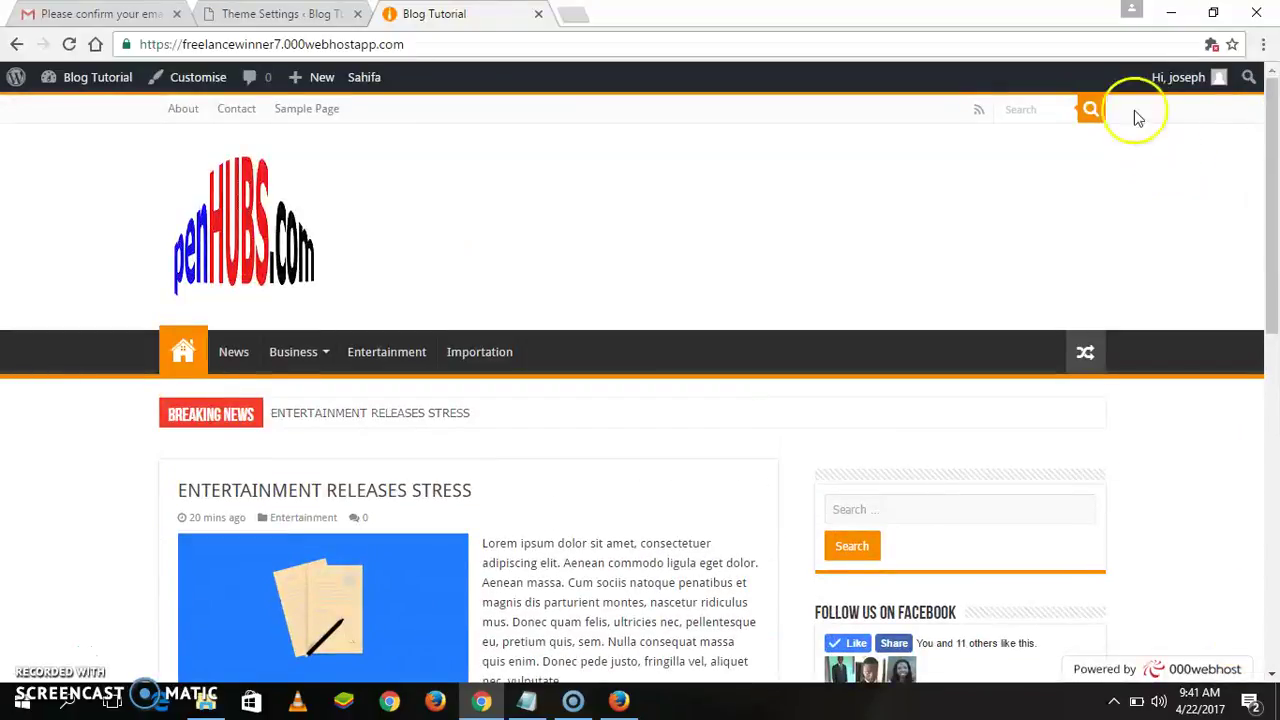
# Run the blocked Adobe Flash Player plugin on the blog page, then reload it and check for the ad again
pyautogui.click(1213, 46)
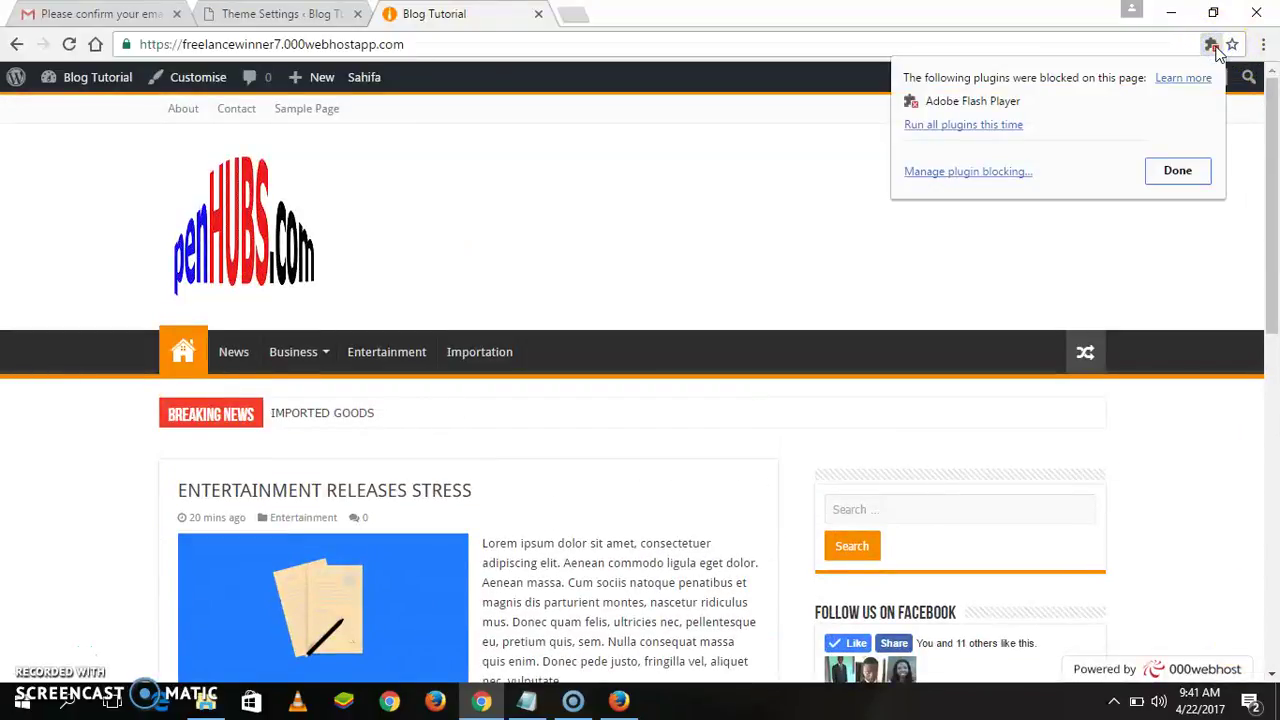
pyautogui.click(990, 126)
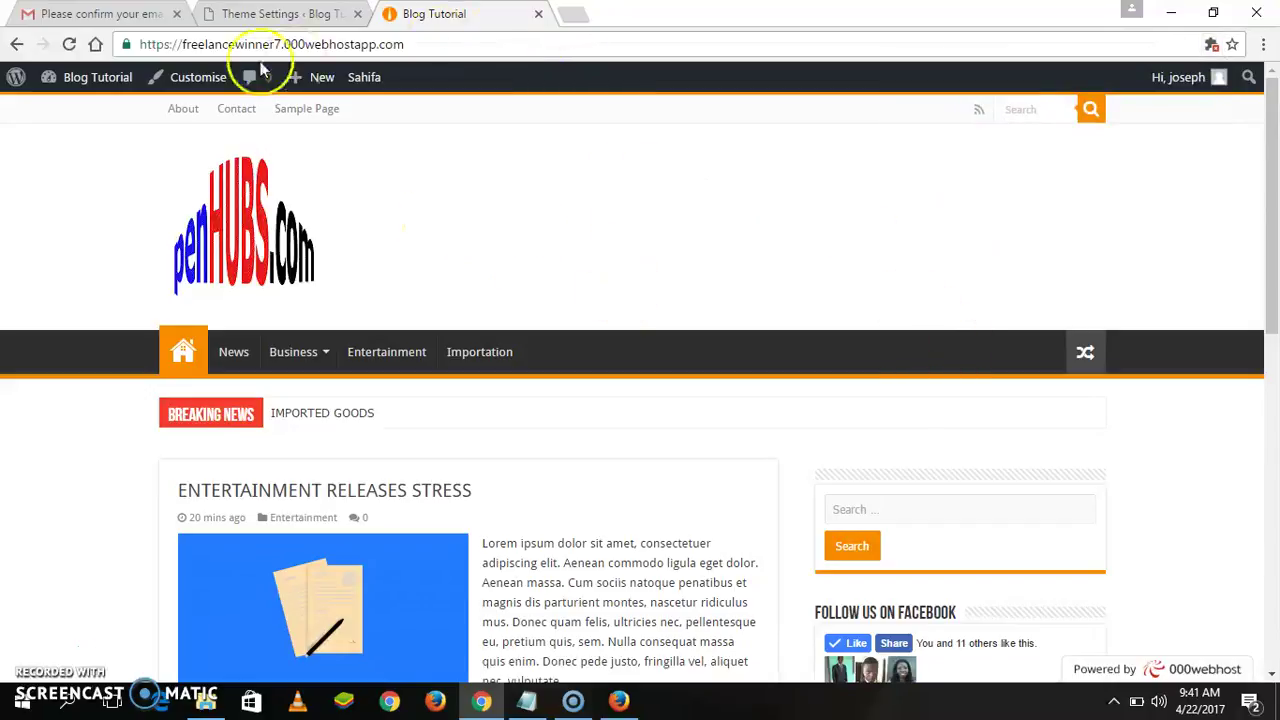
pyautogui.click(68, 46)
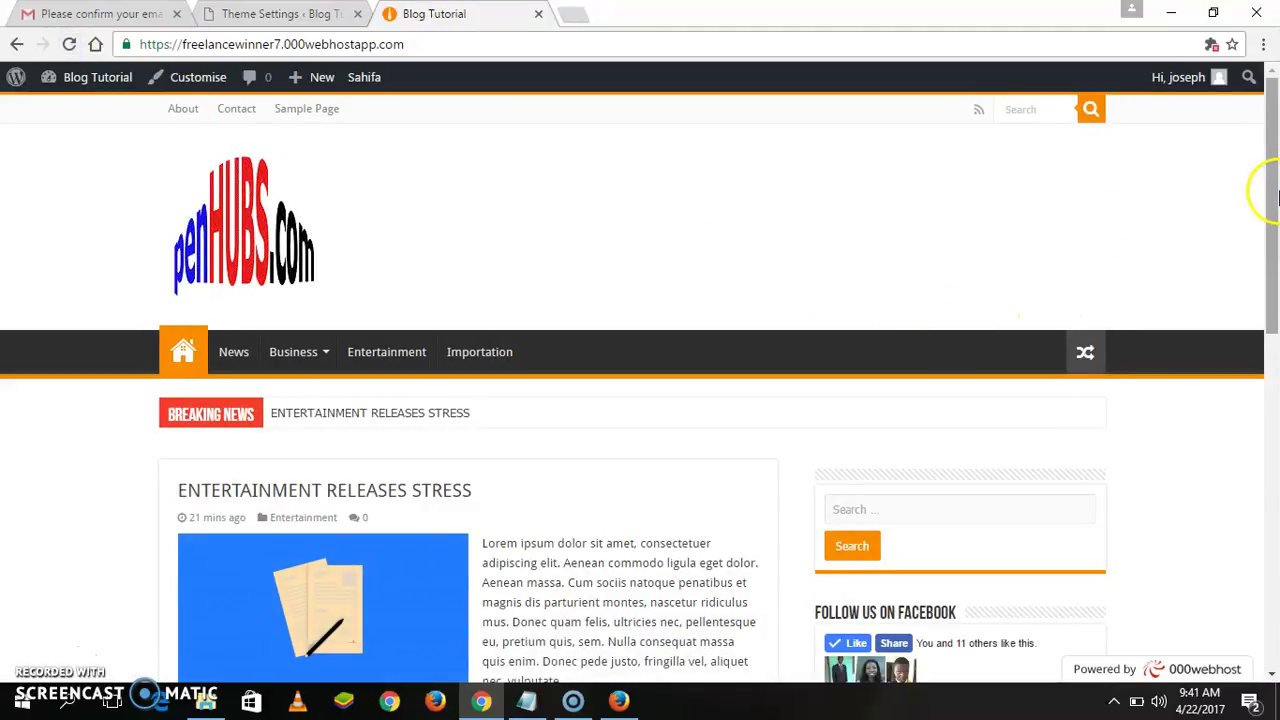
pyautogui.moveTo(1273, 258); pyautogui.dragTo(1275, 350)
pyautogui.scroll(-6, 1275, 350)
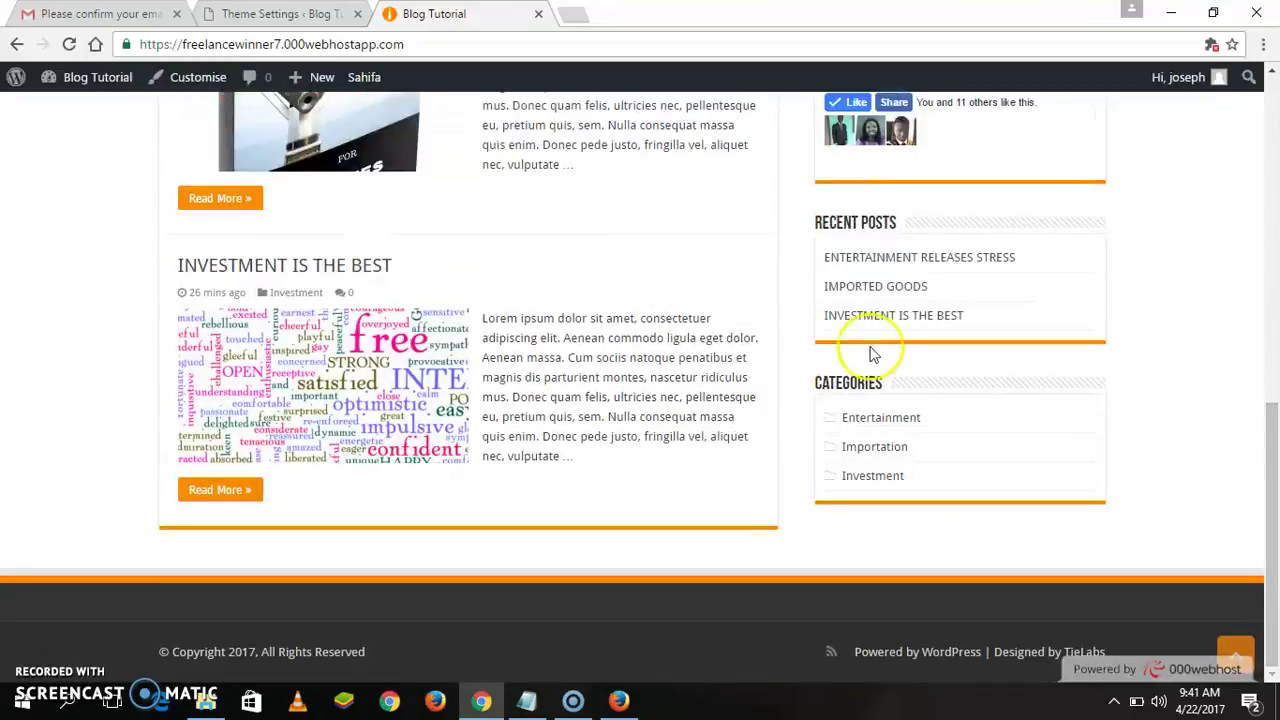
# Return to the theme's Ads Settings and paste the AdSense code into the Below Header Banner Area's Custom Ad Code
pyautogui.click(280, 14)
pyautogui.moveTo(1275, 295); pyautogui.dragTo(1274, 458)
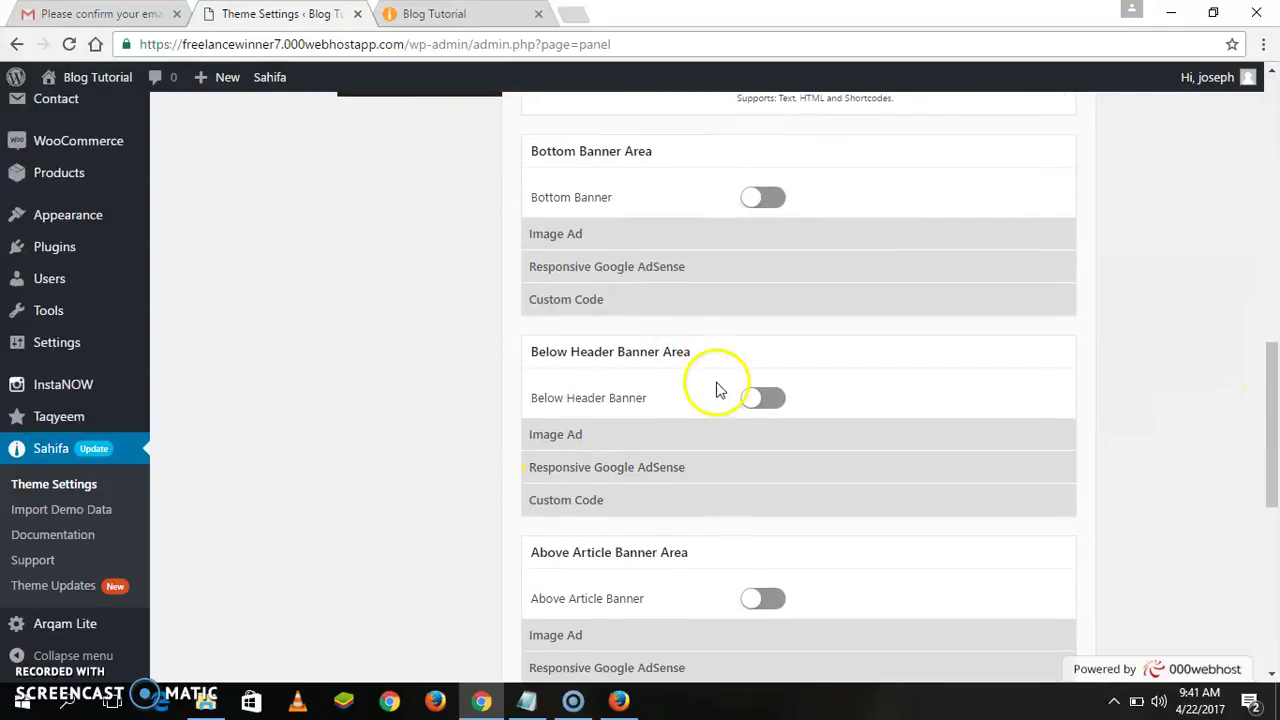
pyautogui.moveTo(1268, 400); pyautogui.dragTo(1268, 277)
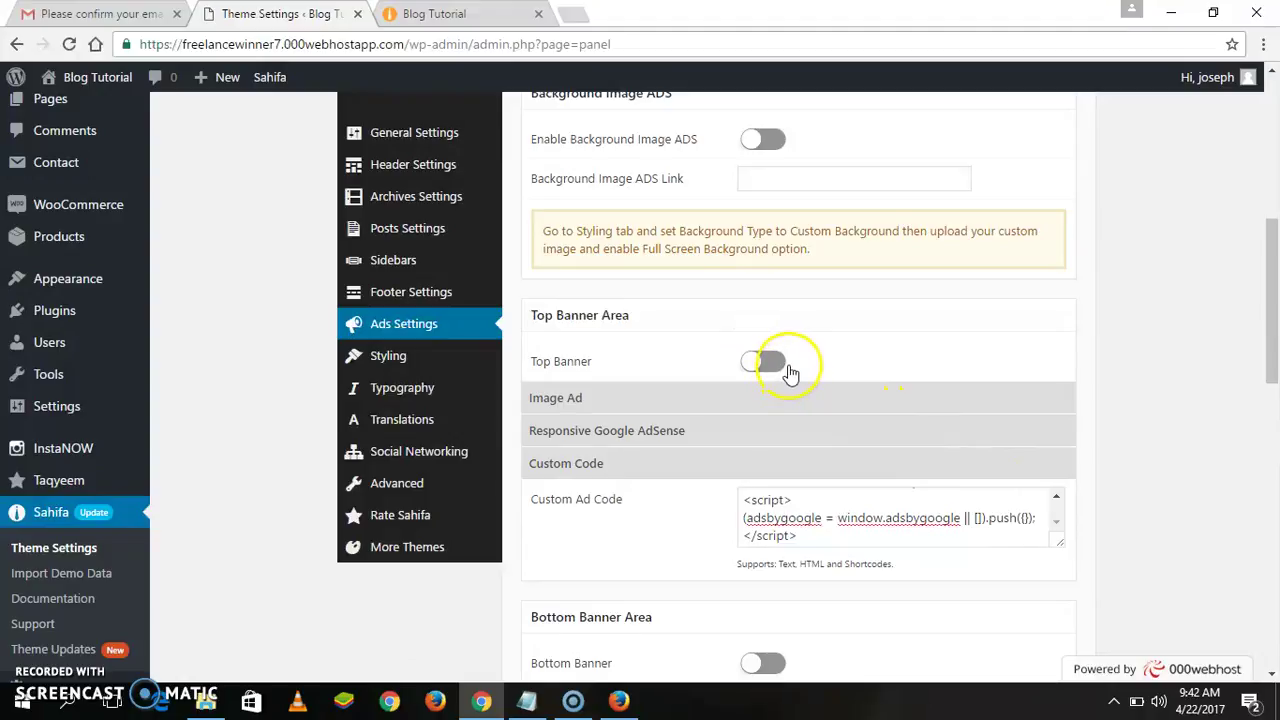
pyautogui.moveTo(1275, 348); pyautogui.dragTo(1273, 488)
pyautogui.click(660, 442)
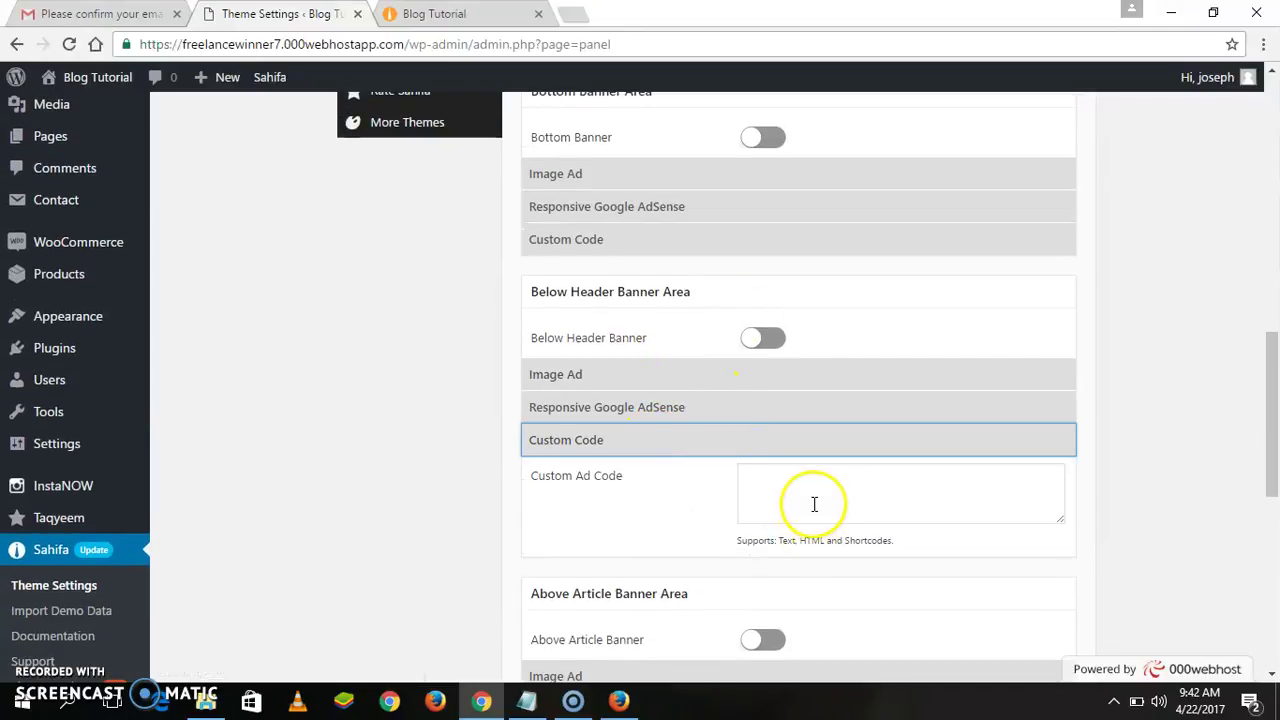
pyautogui.click(812, 505)
pyautogui.rightClick(810, 503)
pyautogui.click(884, 355)
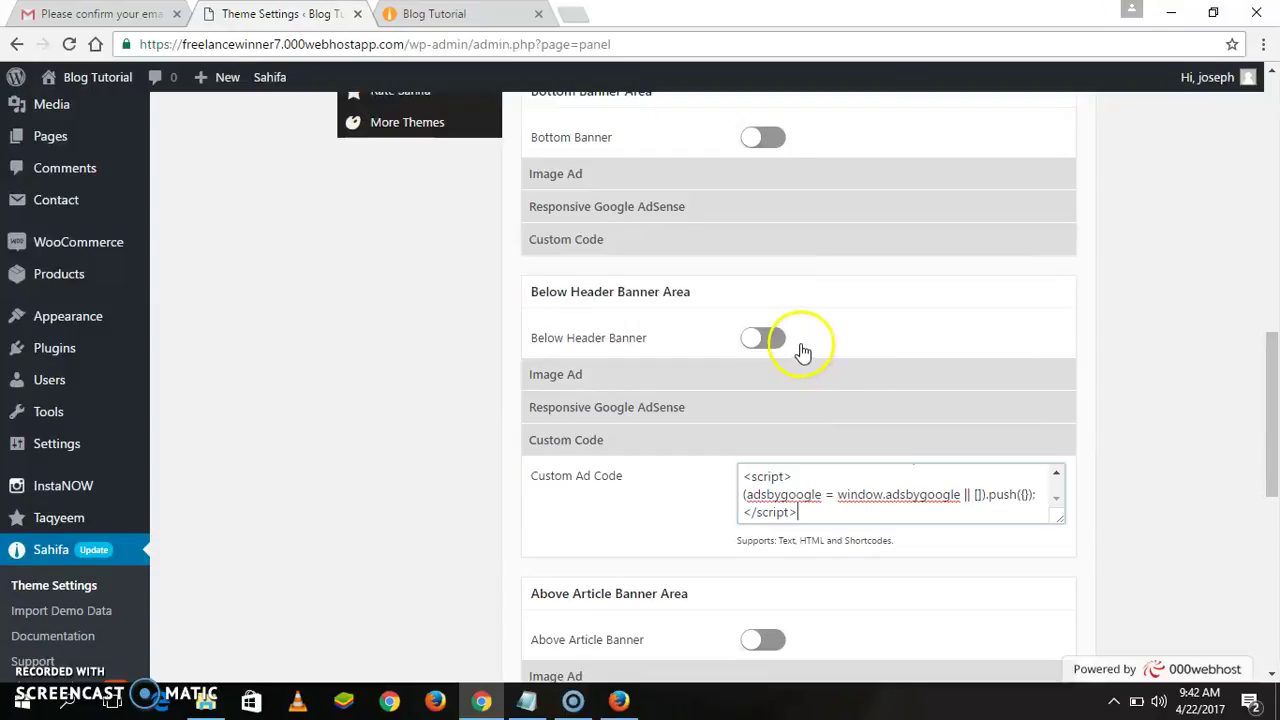
# Enable the Top Banner and Below Header Banner and save the banner settings
pyautogui.scroll(10, 1266, 409)
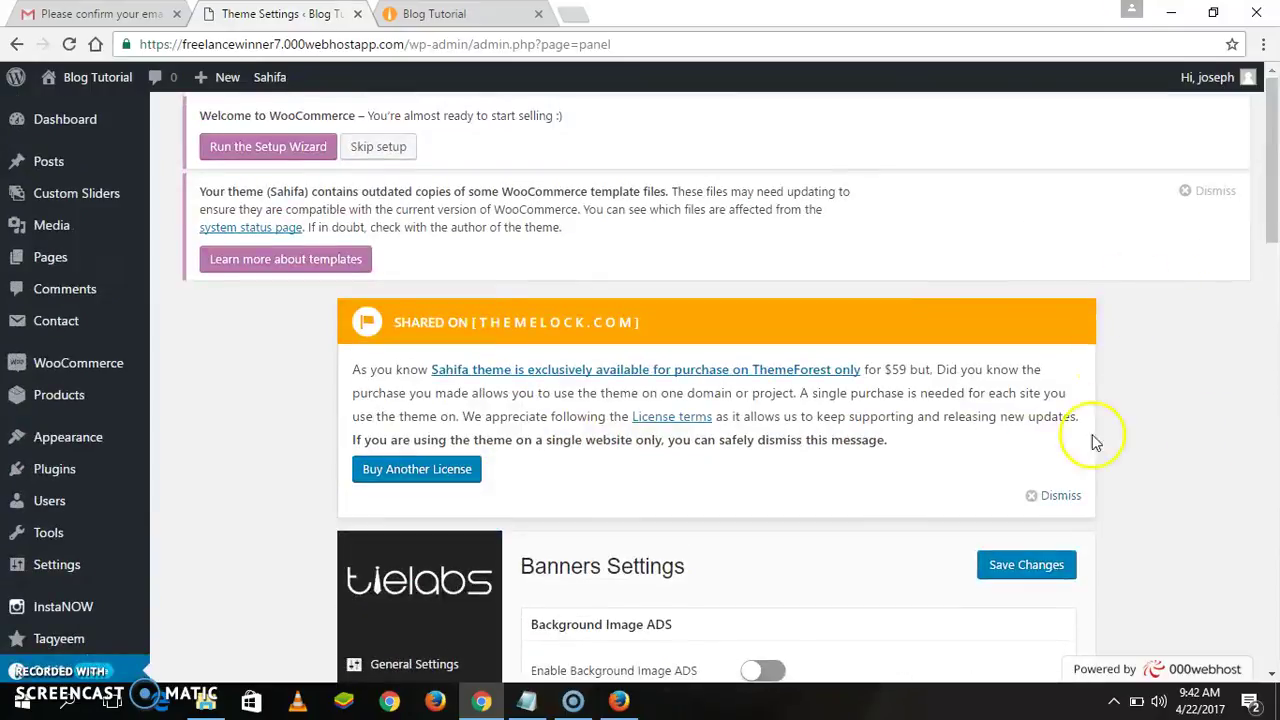
pyautogui.click(1025, 570)
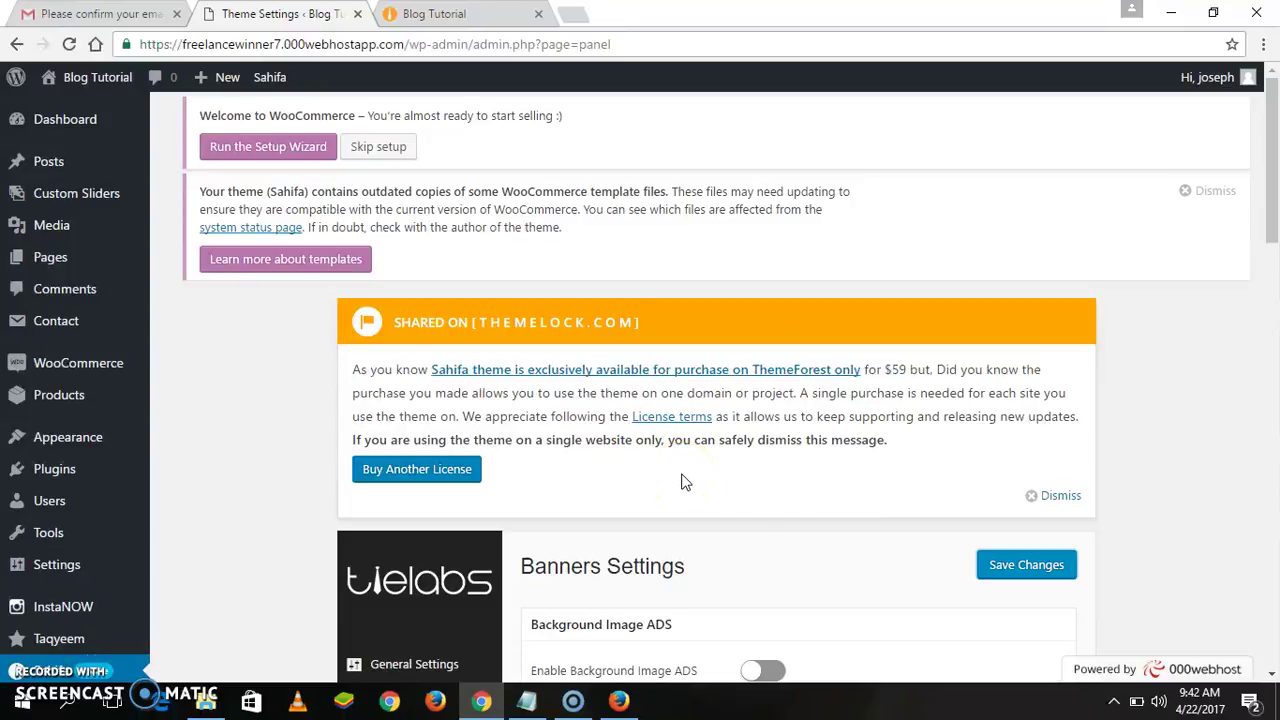
pyautogui.click(1014, 574)
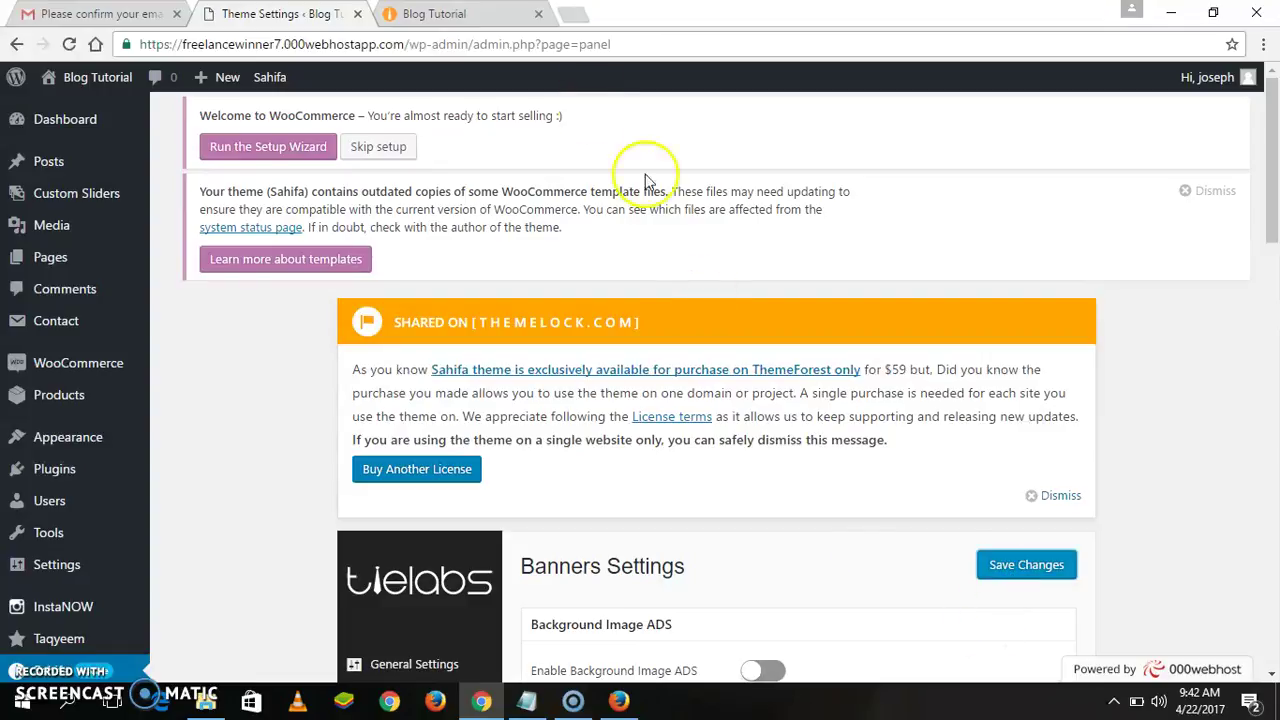
pyautogui.moveTo(1270, 204); pyautogui.dragTo(1255, 240)
pyautogui.click(1027, 321)
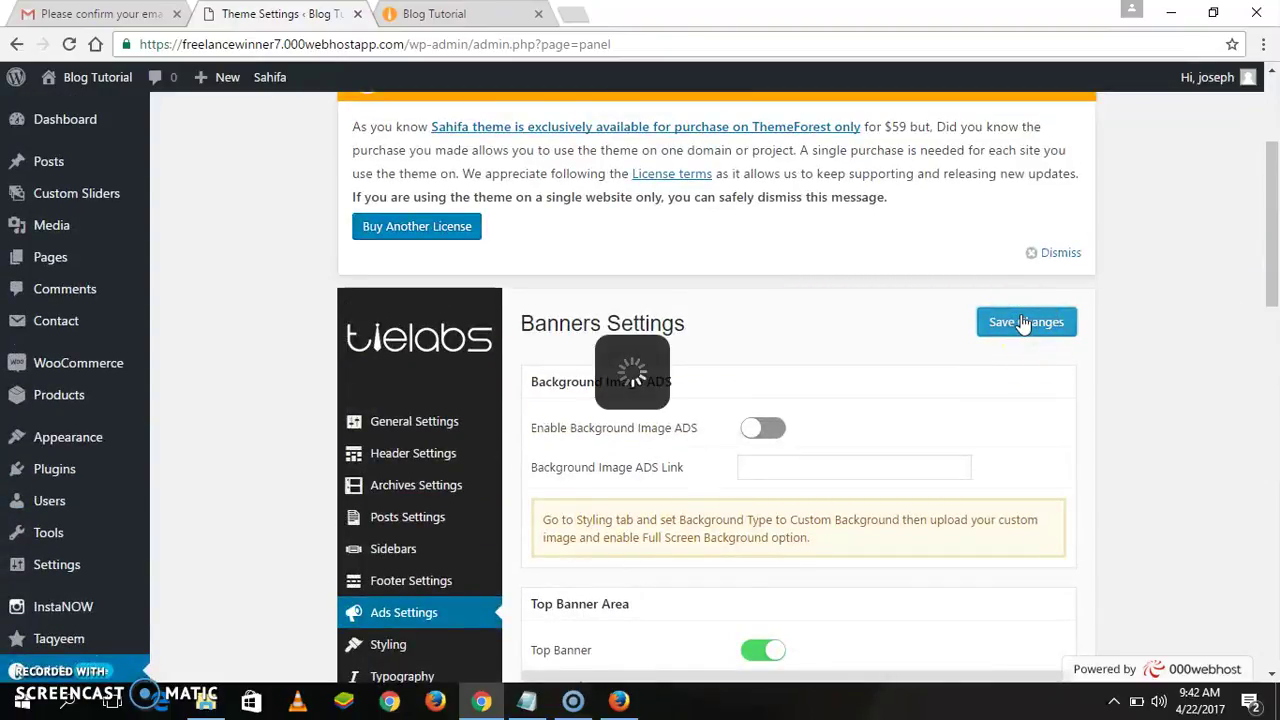
# Return to the blog's home page, reload it and examine the header and below-header areas for ads
pyautogui.click(437, 14)
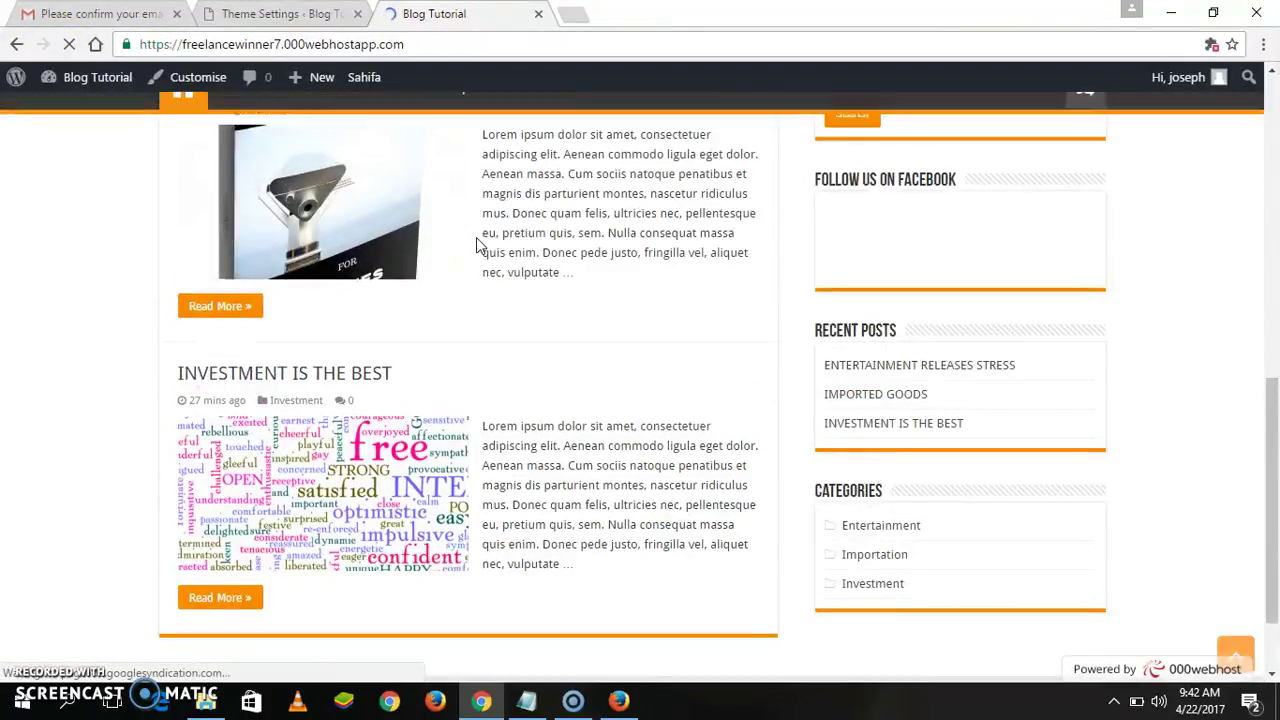
pyautogui.moveTo(1272, 495); pyautogui.dragTo(1273, 113)
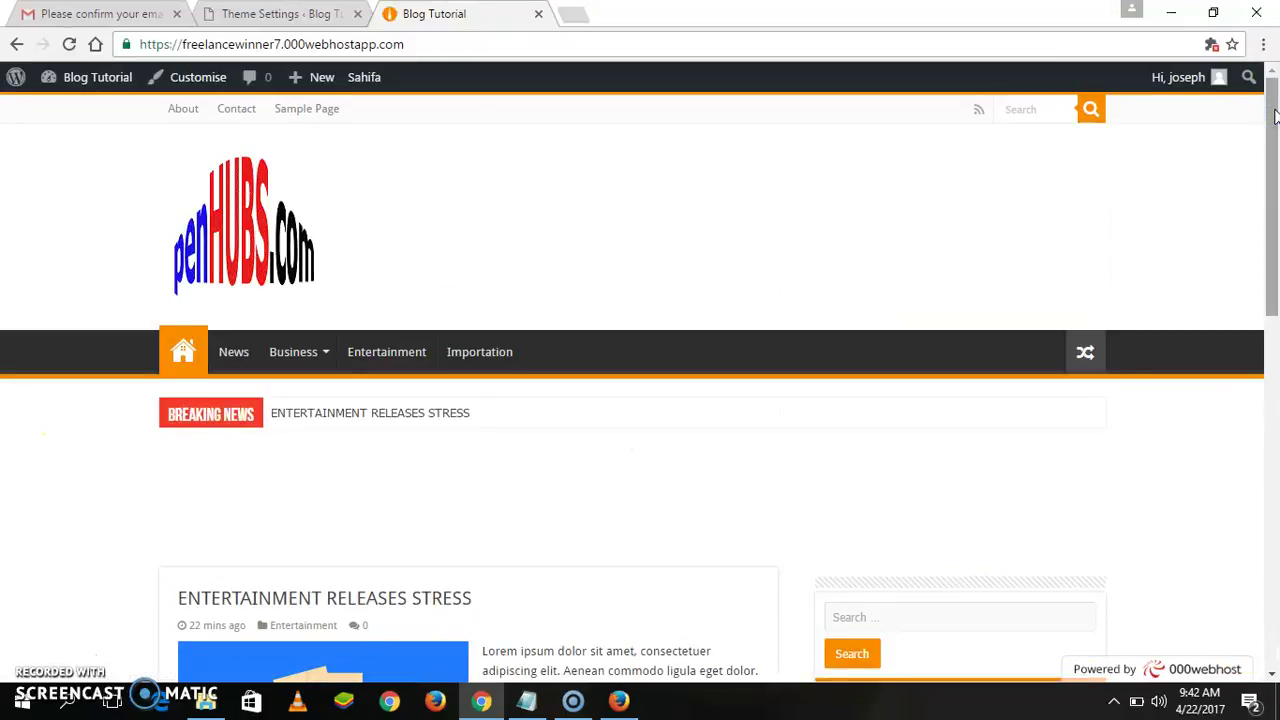
pyautogui.click(69, 45)
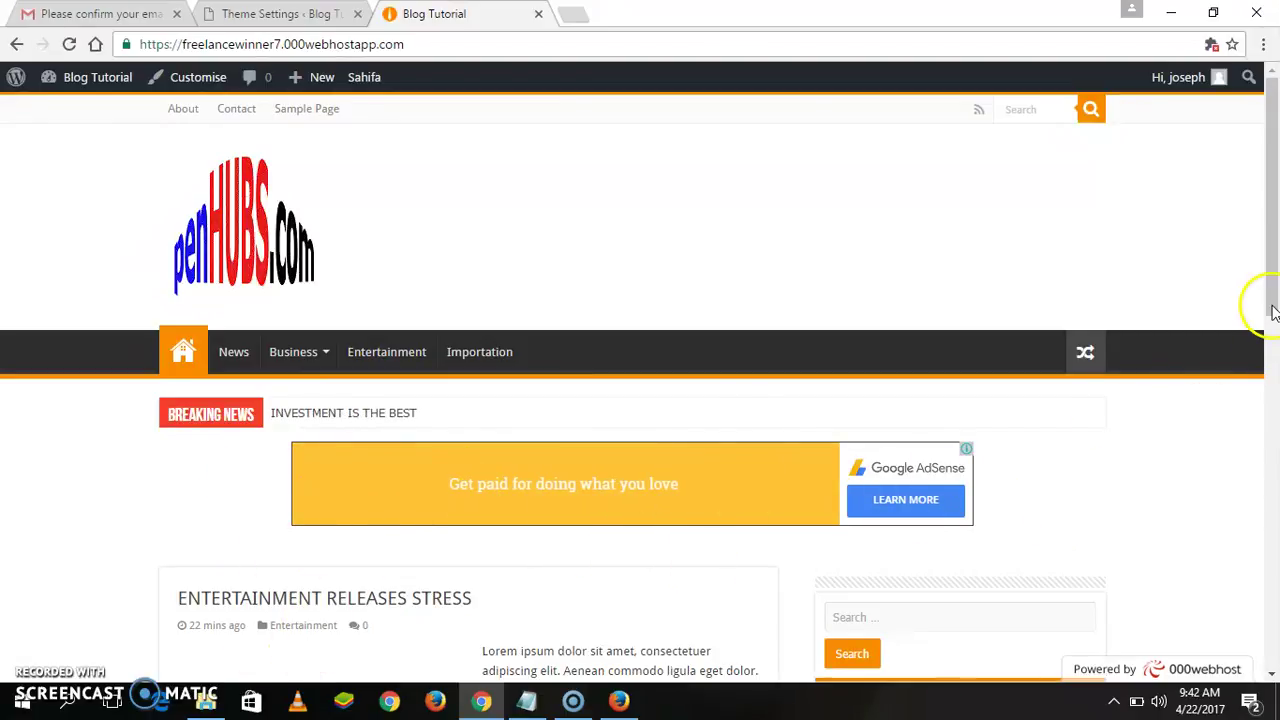
pyautogui.scroll(-4, 1262, 300)
pyautogui.scroll(-8, 1275, 479)
pyautogui.scroll(11, 1266, 557)
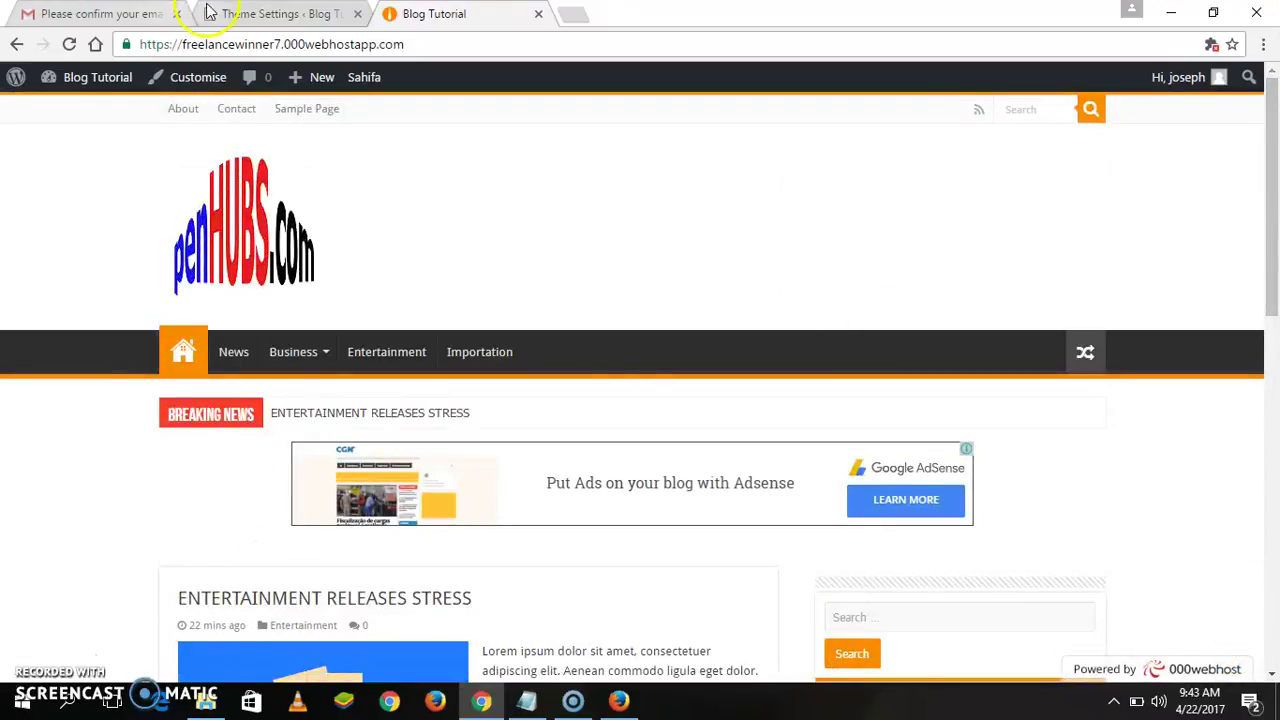
# Return to the theme settings and look over the banner areas and the Styling options, from theme color to custom CSS
pyautogui.click(270, 14)
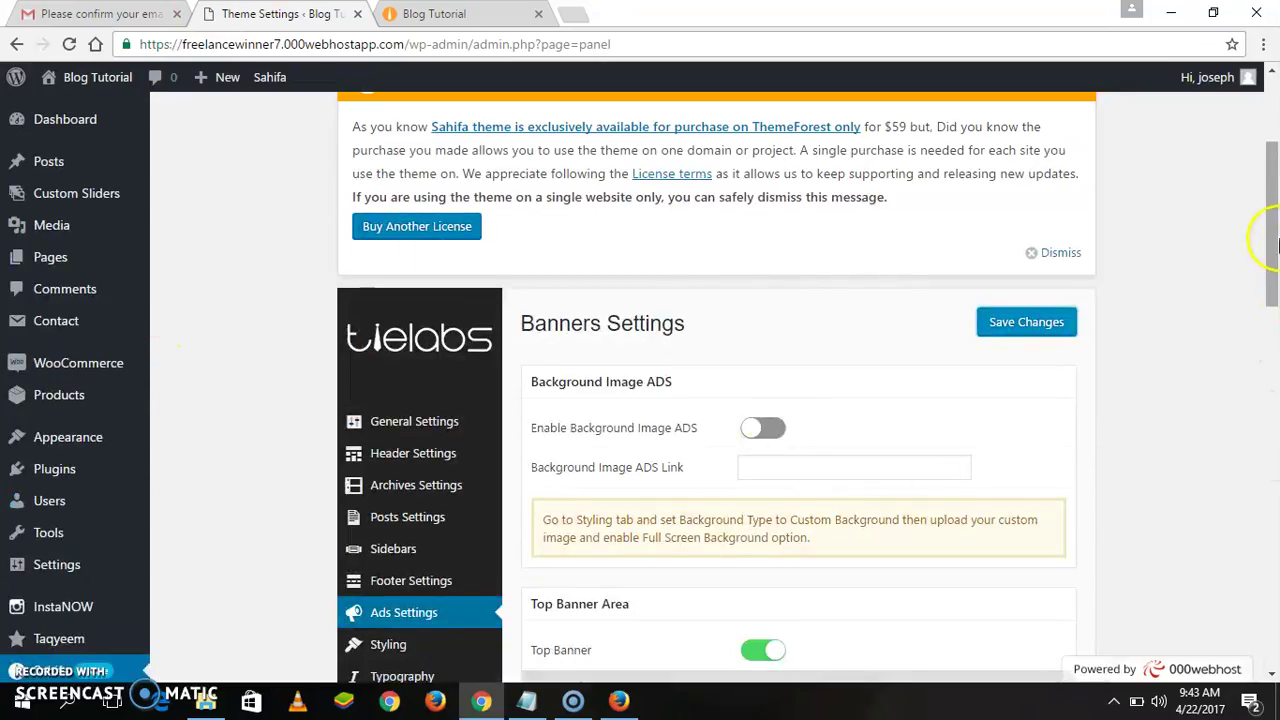
pyautogui.moveTo(1275, 240); pyautogui.dragTo(1276, 302)
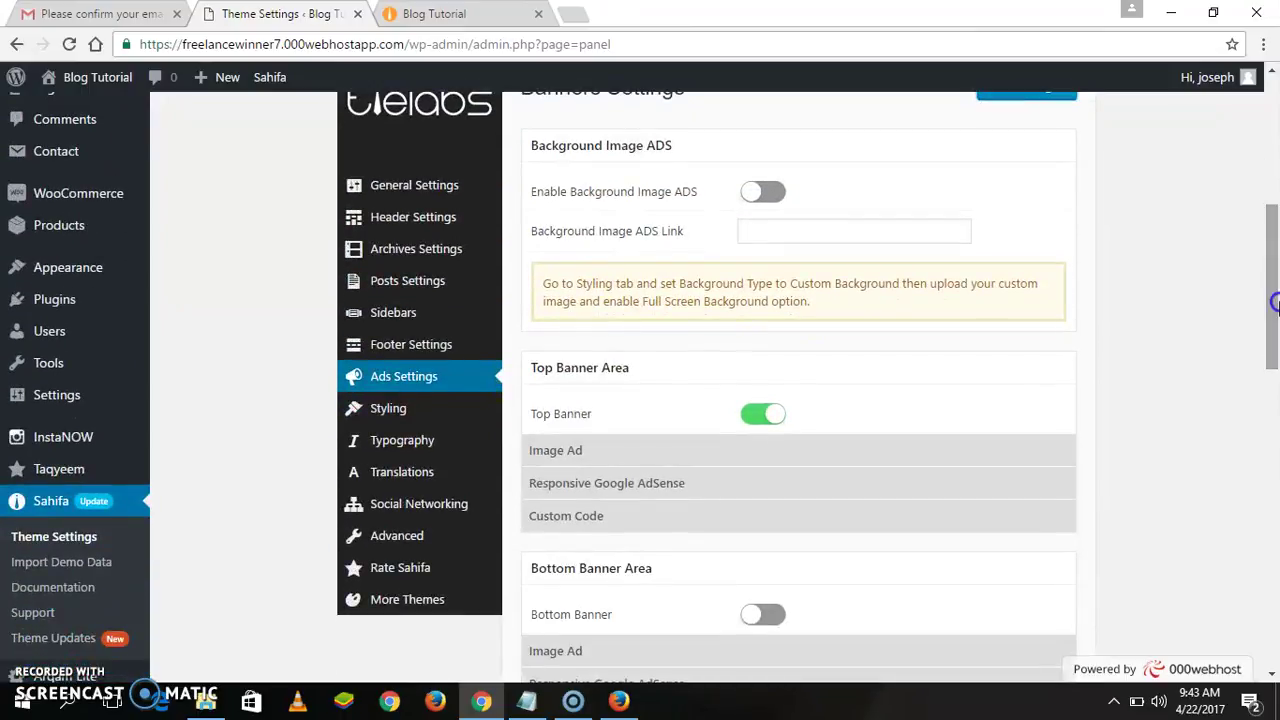
pyautogui.click(391, 411)
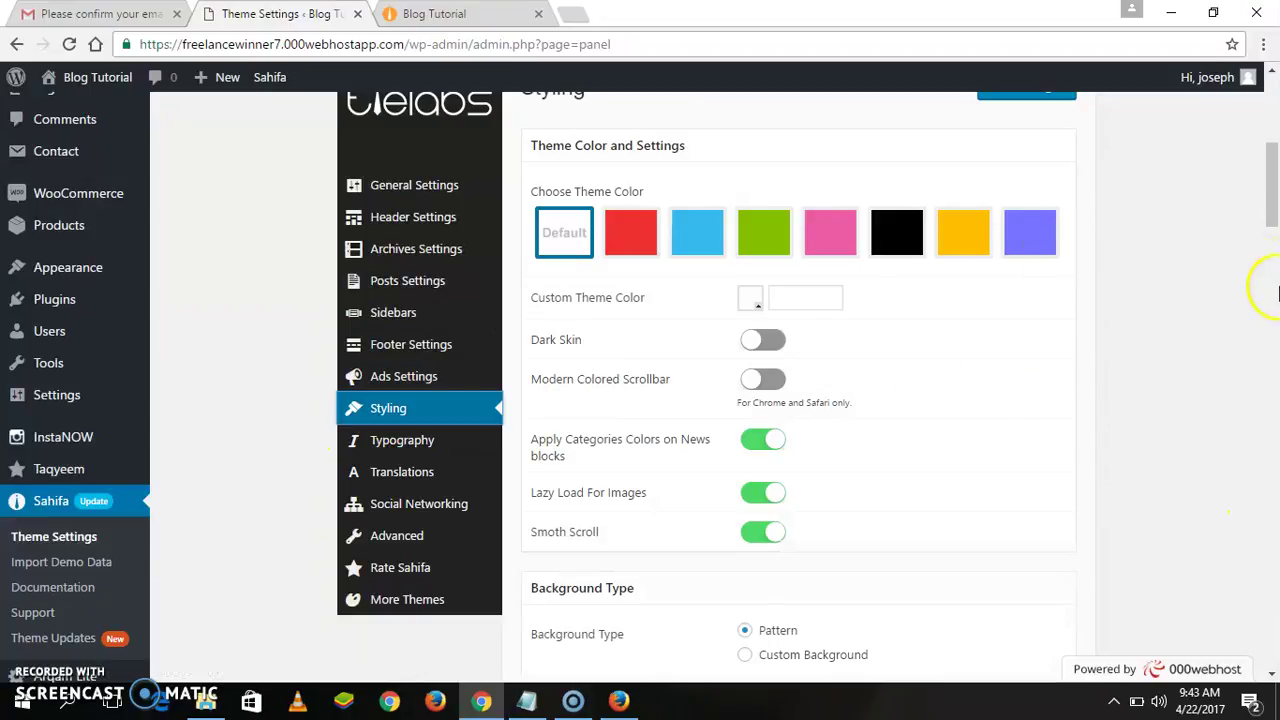
pyautogui.scroll(2, 1274, 212)
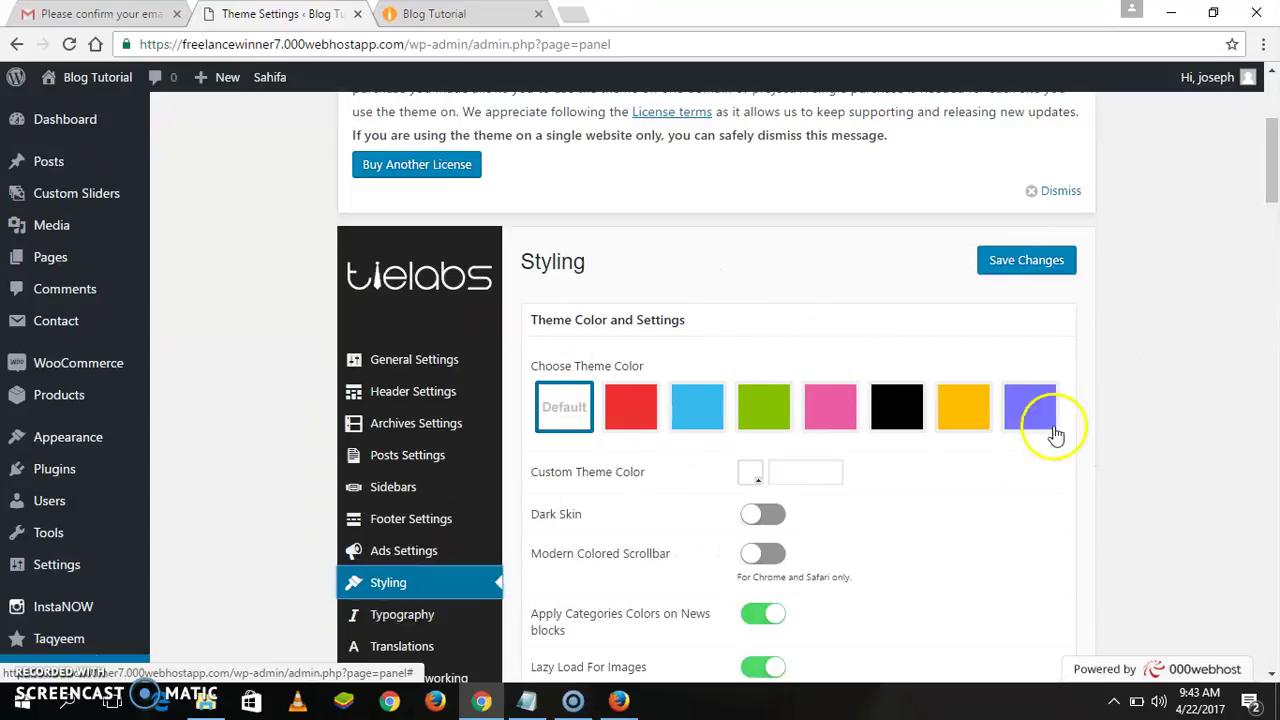
pyautogui.moveTo(1272, 190); pyautogui.dragTo(1266, 620)
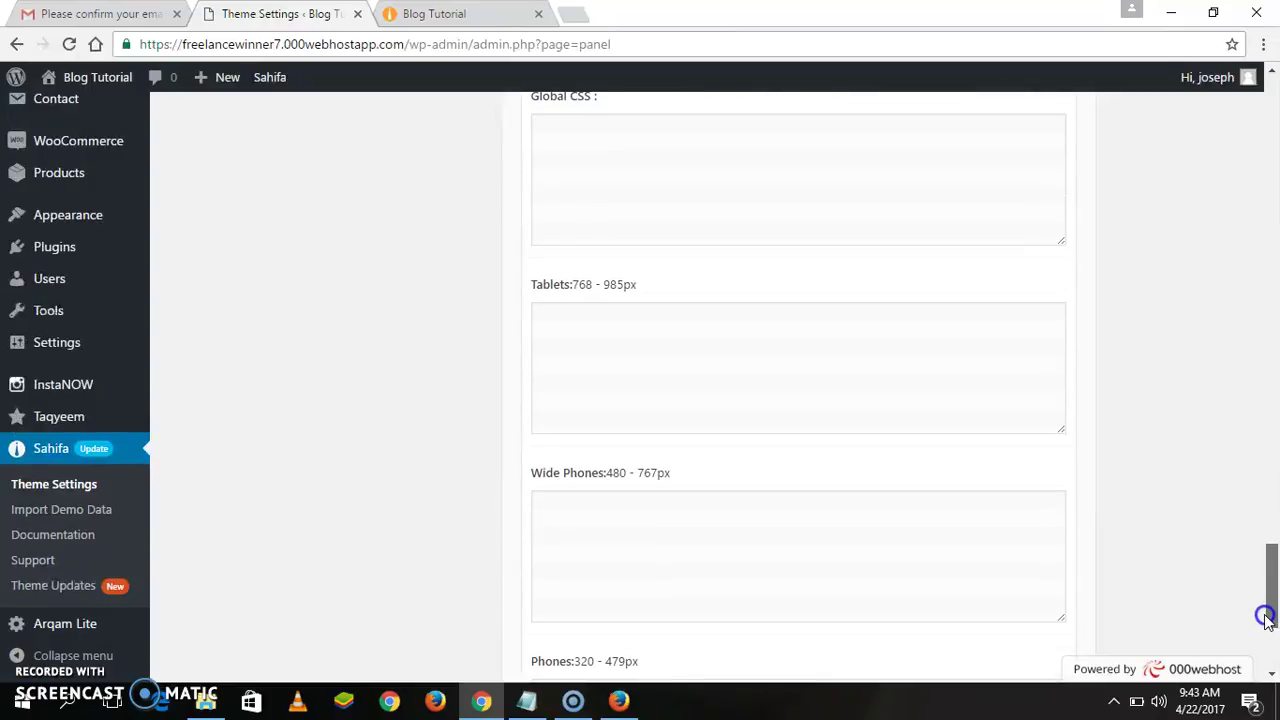
pyautogui.moveTo(1277, 585); pyautogui.dragTo(1272, 190)
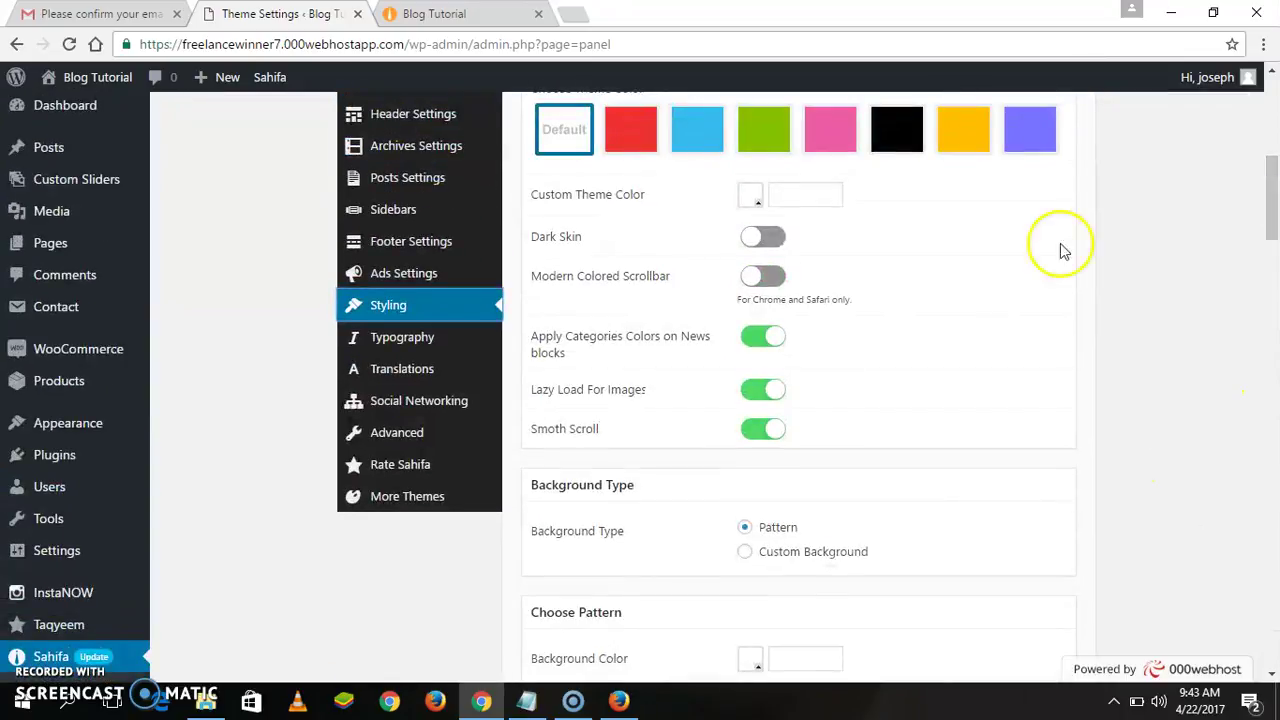
# View the theme's Social Networking URL fields, then return to the blog's home page to check the banner ads
pyautogui.click(397, 412)
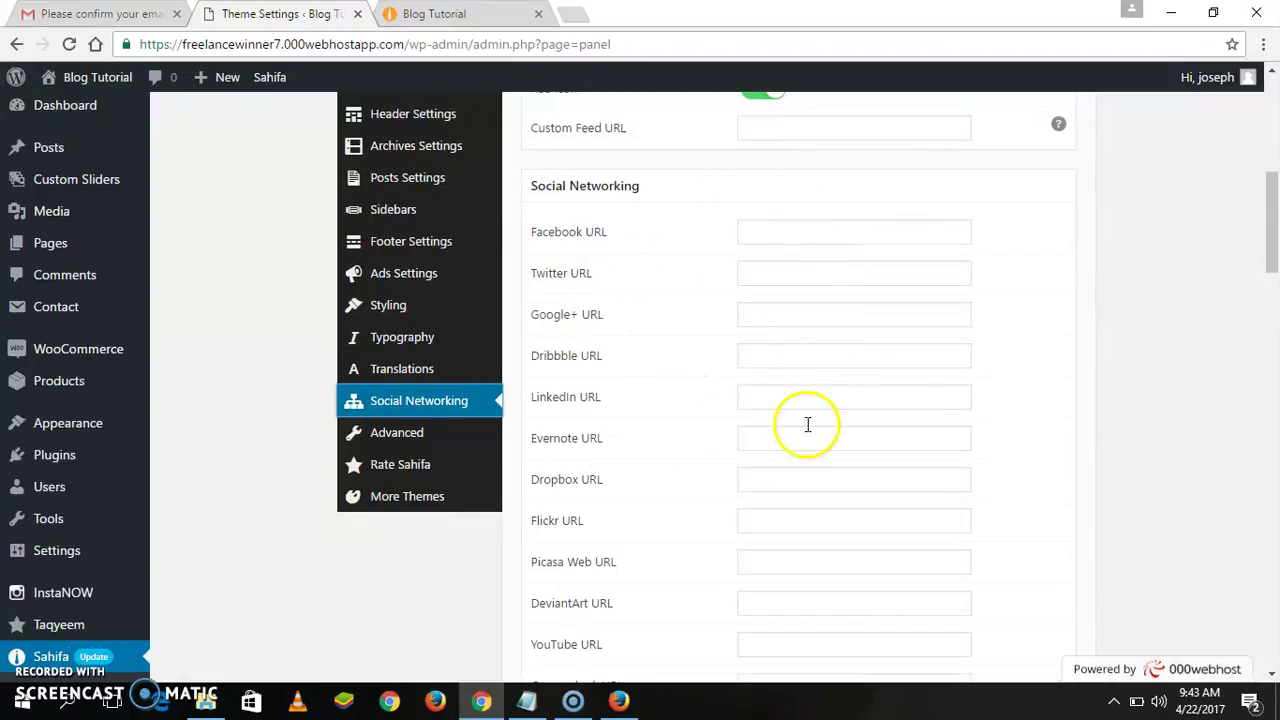
pyautogui.moveTo(1278, 222); pyautogui.dragTo(1152, 280)
pyautogui.click(413, 13)
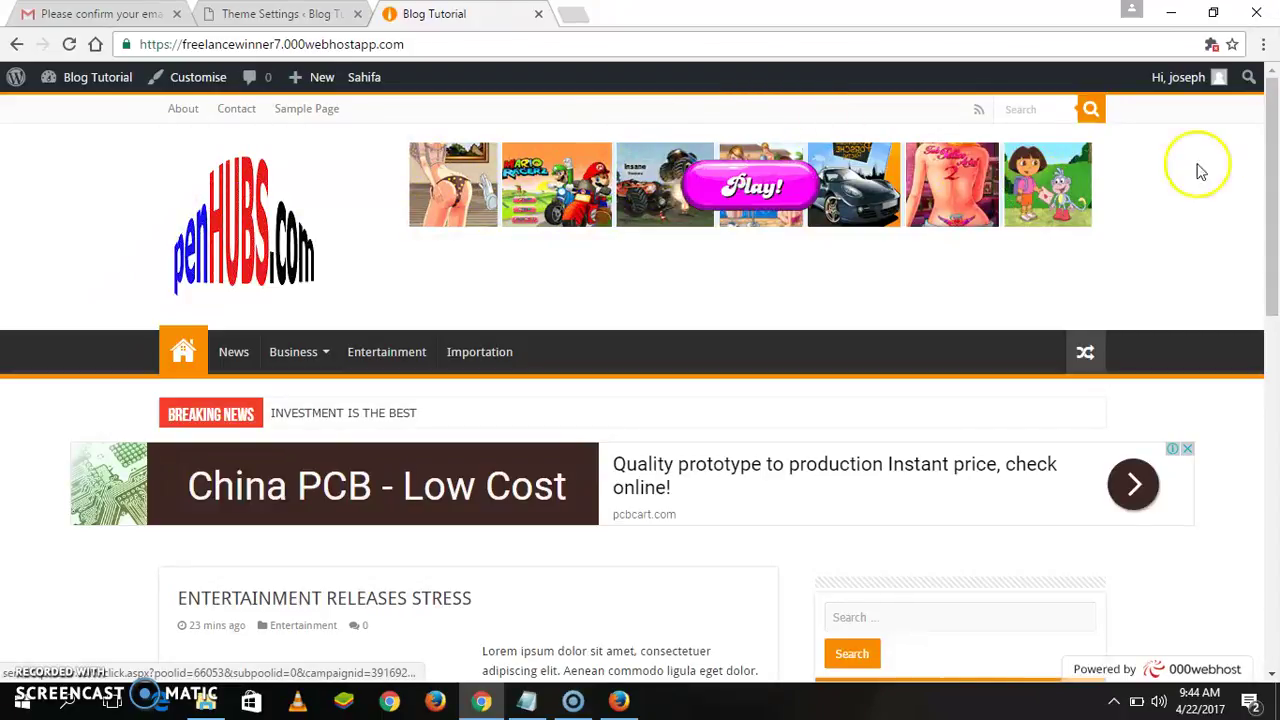
# Look over the blog's home page from the header banner down to the footer, including posts and sidebar widgets
pyautogui.moveTo(1274, 195); pyautogui.dragTo(1275, 565)
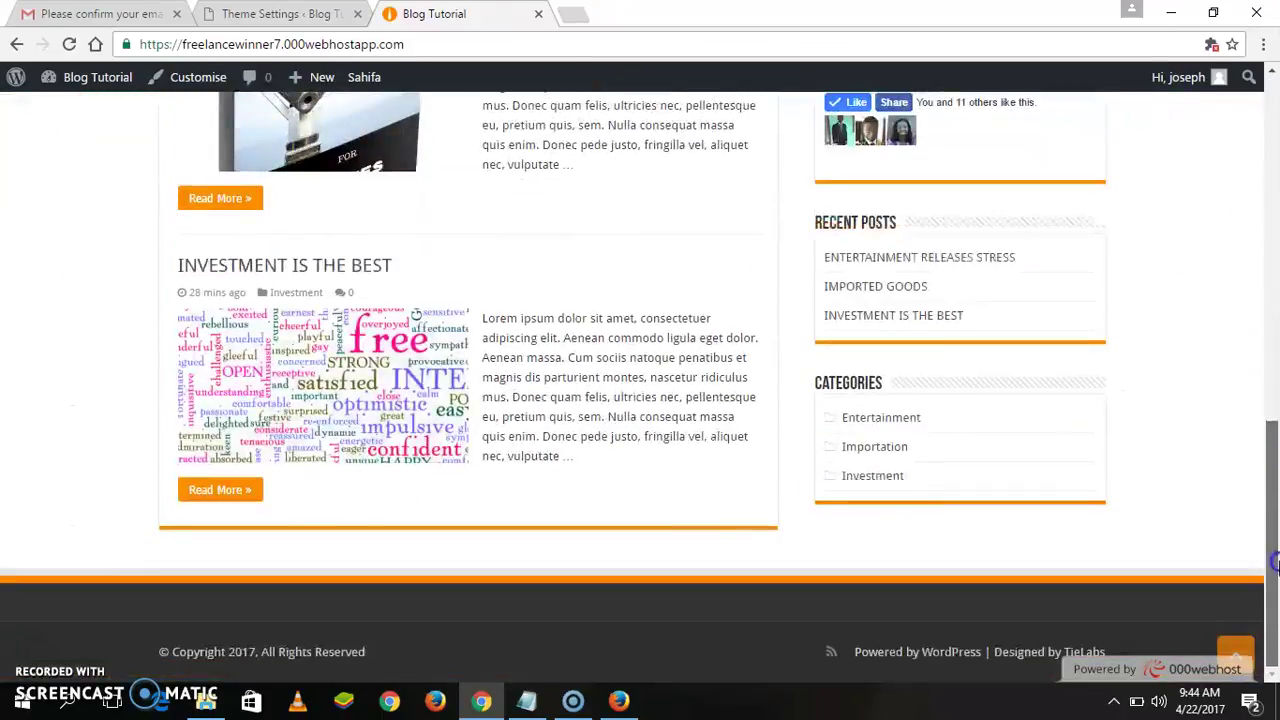
pyautogui.moveTo(1275, 492); pyautogui.dragTo(1275, 175)
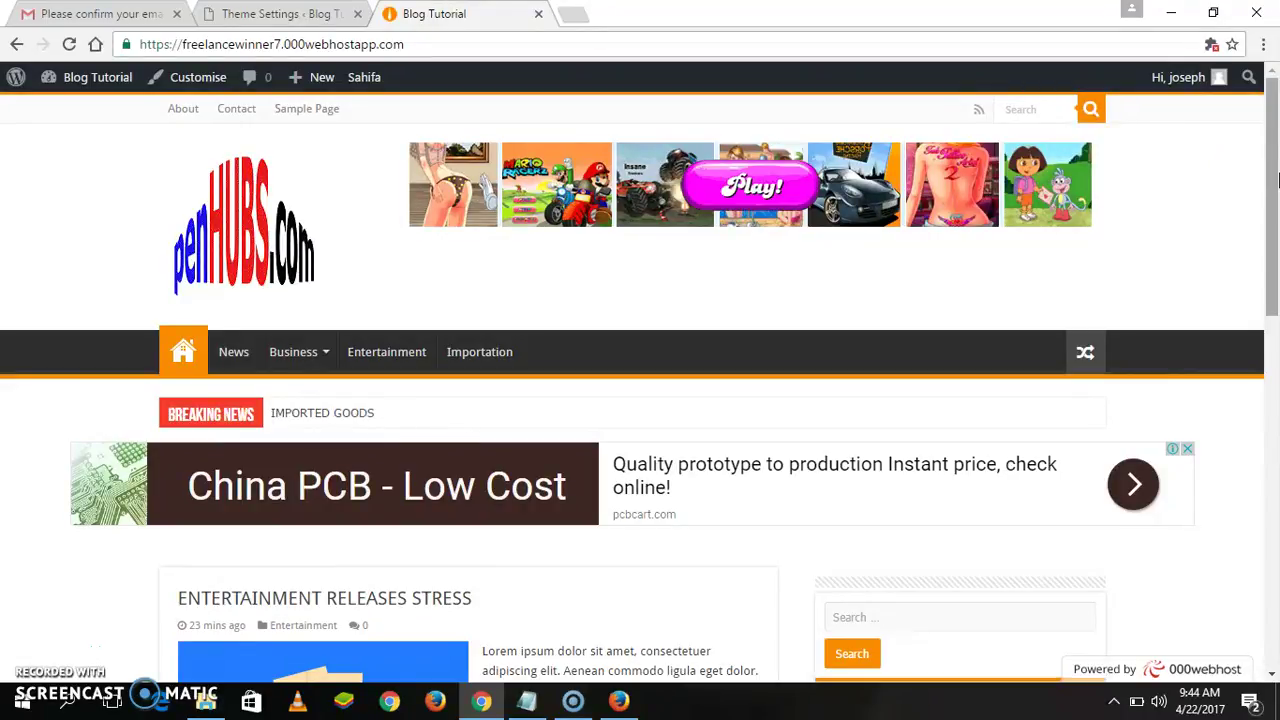
pyautogui.moveTo(1277, 178); pyautogui.dragTo(1275, 615)
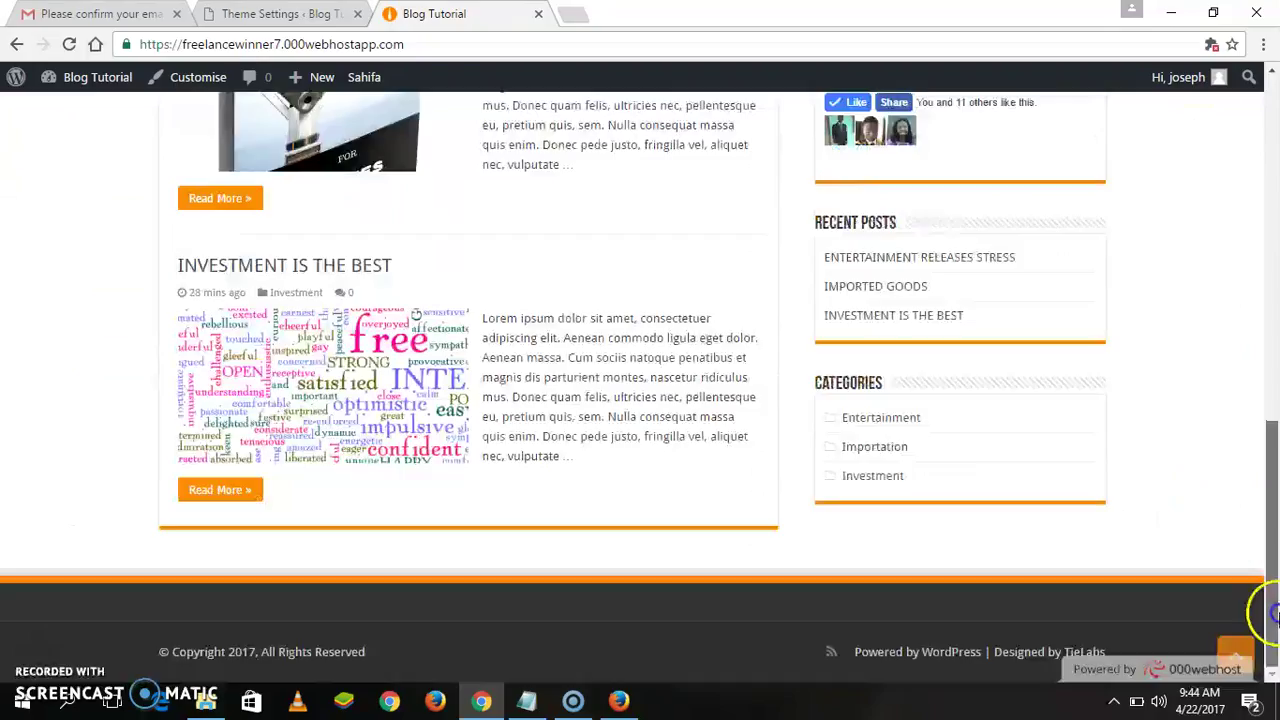
pyautogui.moveTo(1275, 568); pyautogui.dragTo(1260, 145)
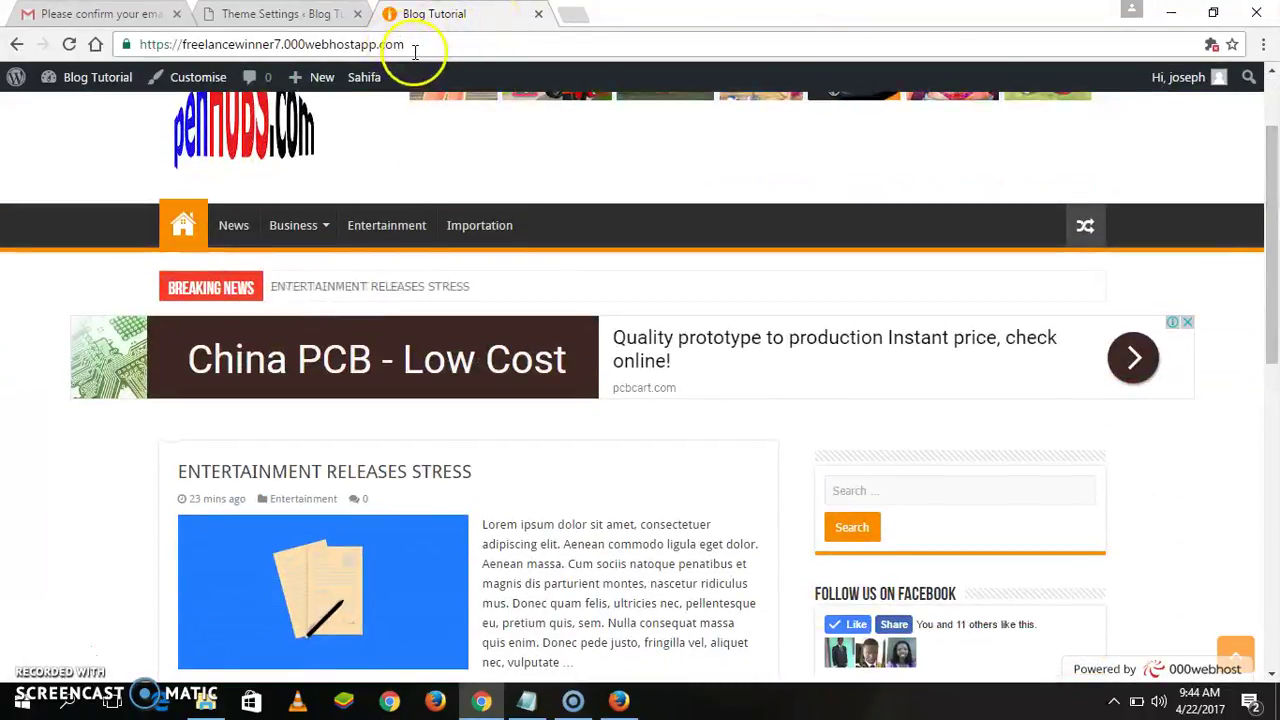
# Copy the blog's home page address and paste it into the Notepad notes on a new line below the admin username
pyautogui.moveTo(391, 47); pyautogui.dragTo(128, 52)
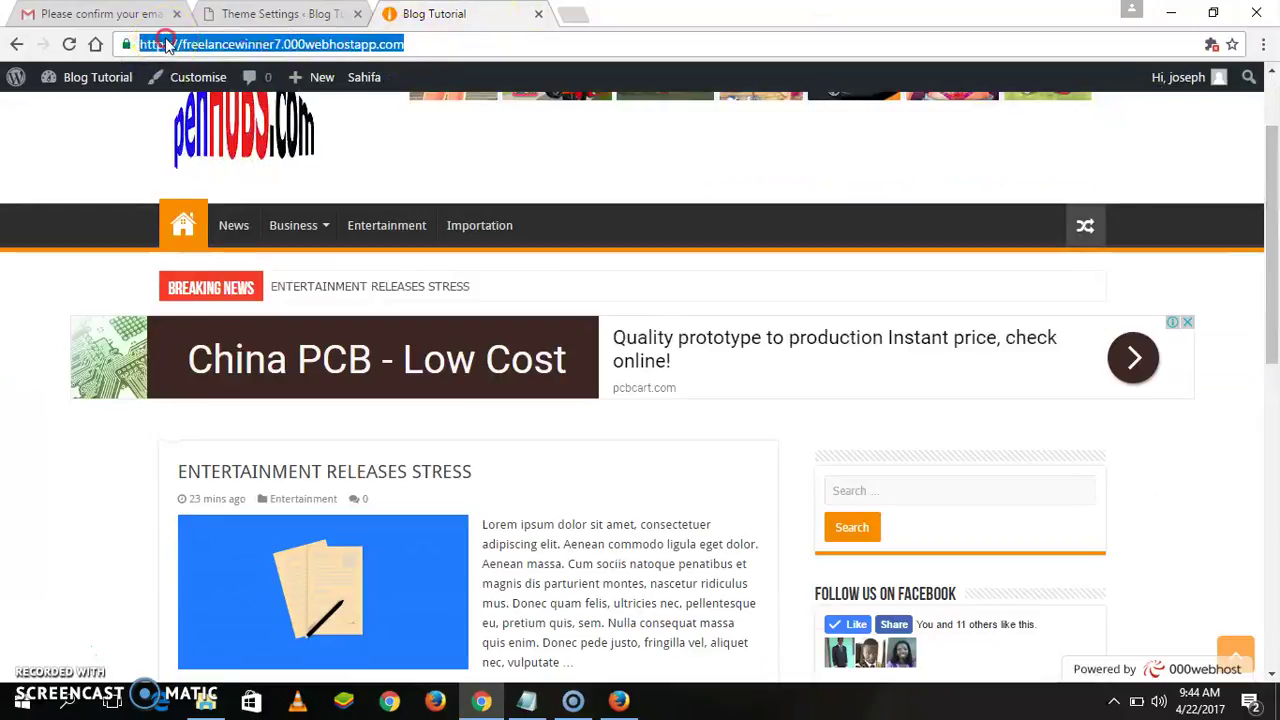
pyautogui.rightClick(166, 45)
pyautogui.click(207, 110)
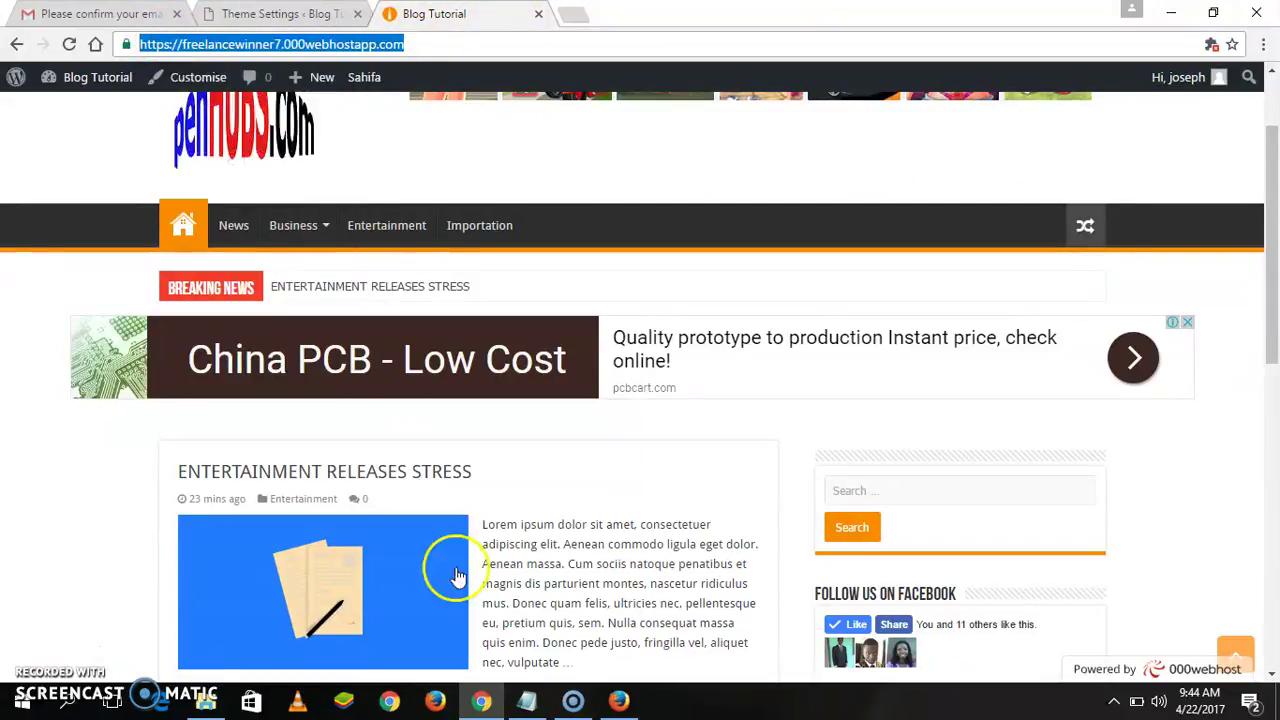
pyautogui.click(527, 700)
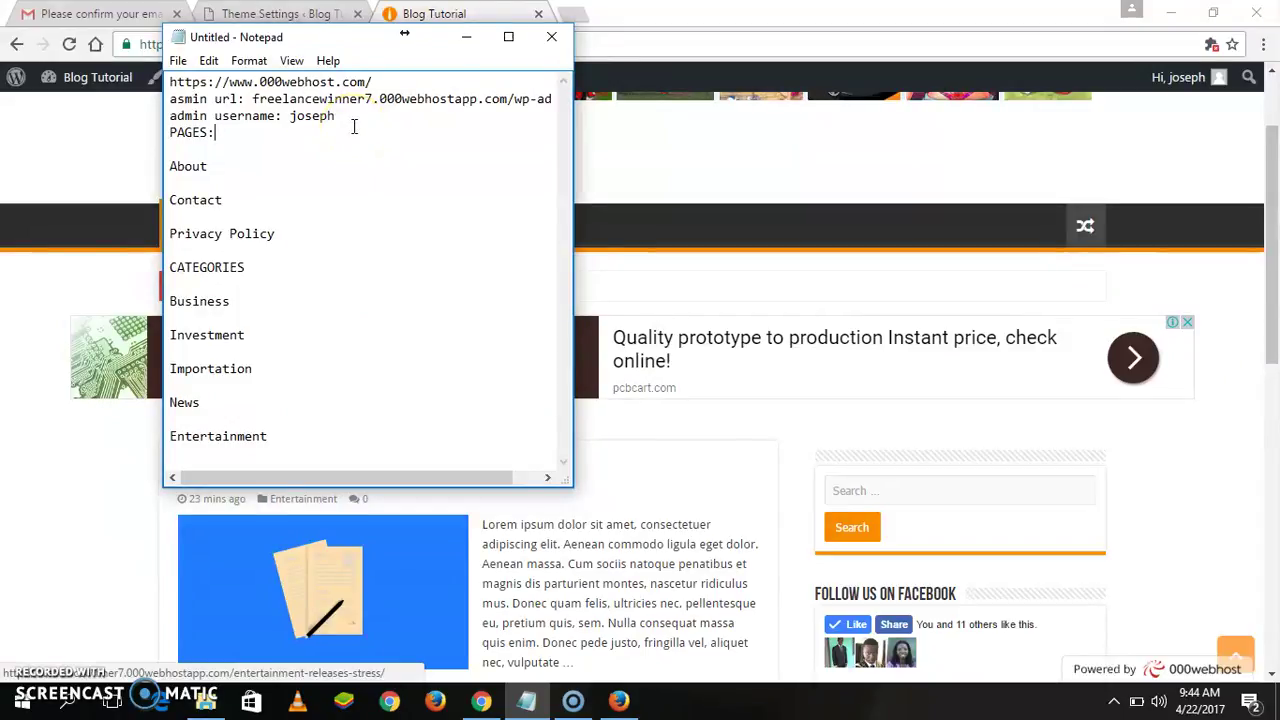
pyautogui.click(352, 122)
pyautogui.press('Return')
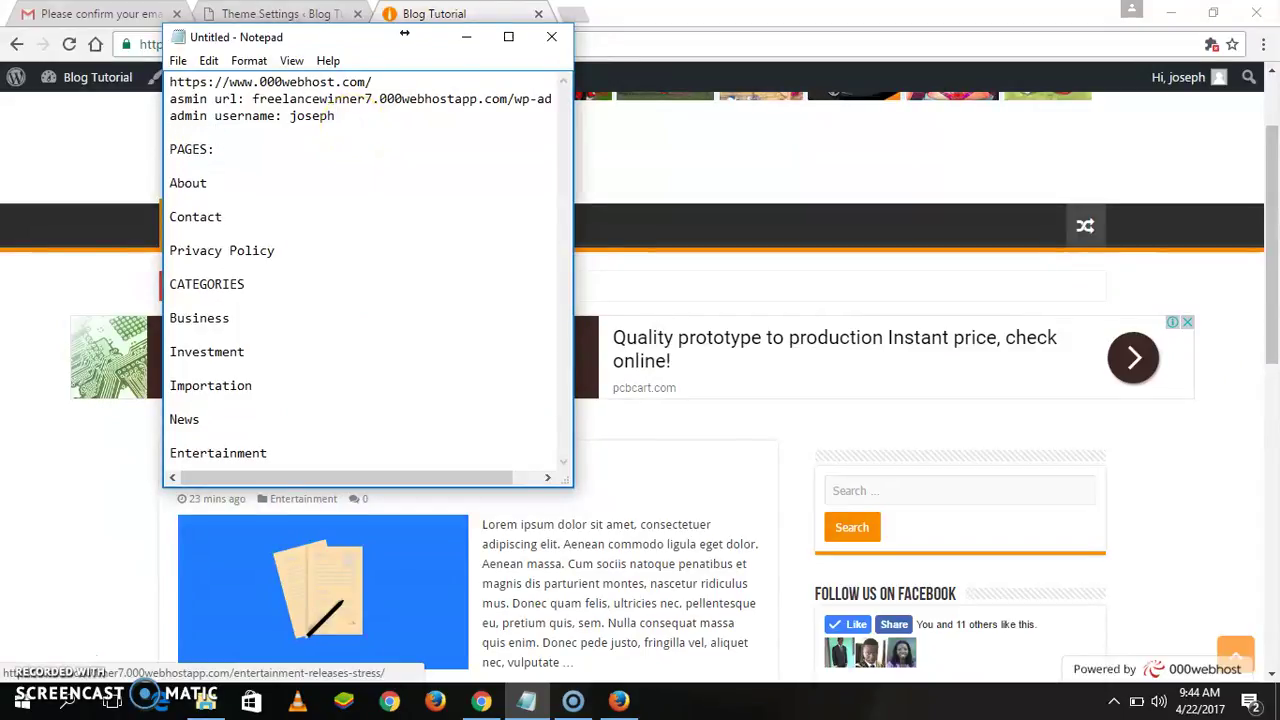
pyautogui.hotkey('ctrl', 'v')
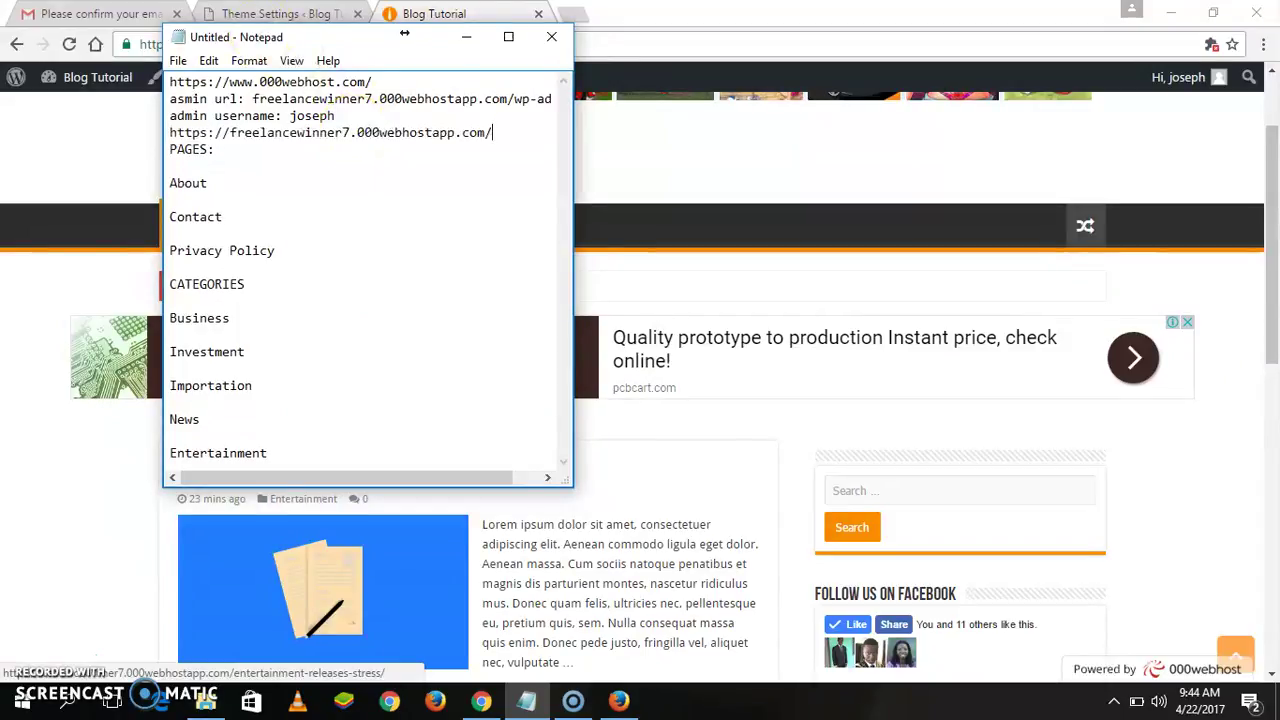
# Save the notes to the Desktop as a text document named Tut and return to the blog's home page in Chrome
pyautogui.click(178, 60)
pyautogui.click(218, 144)
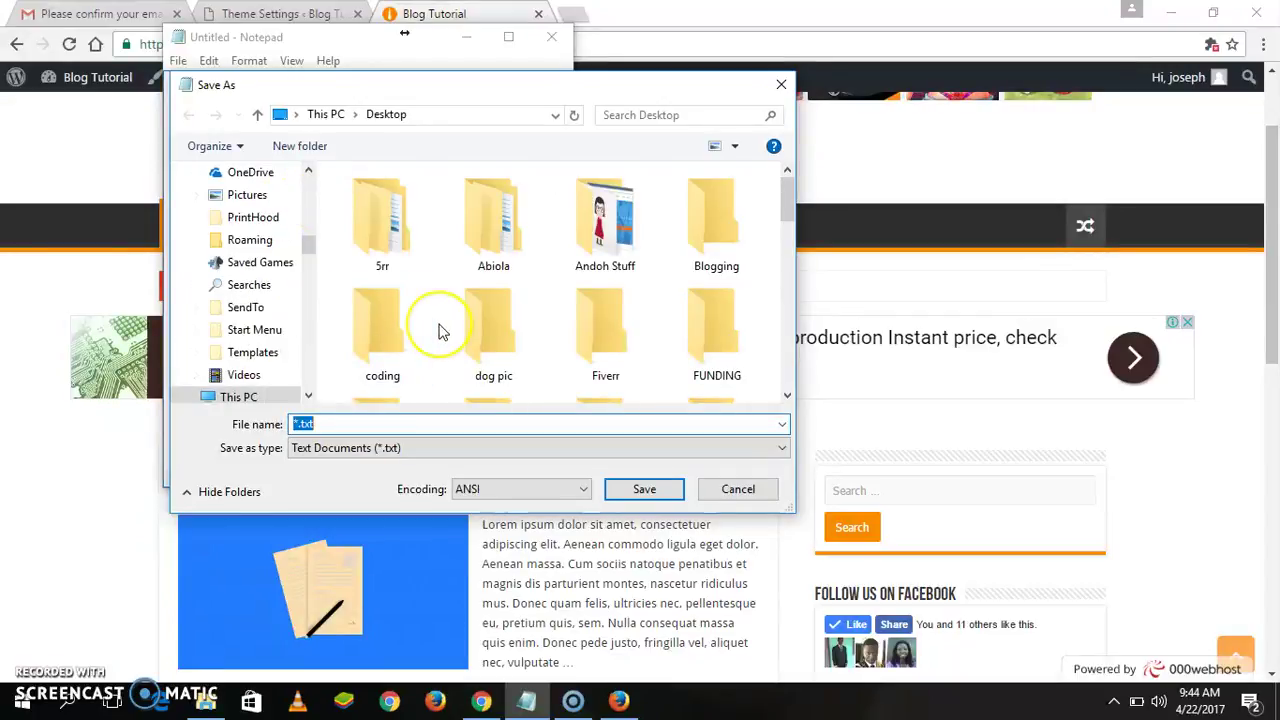
pyautogui.write('Tut')
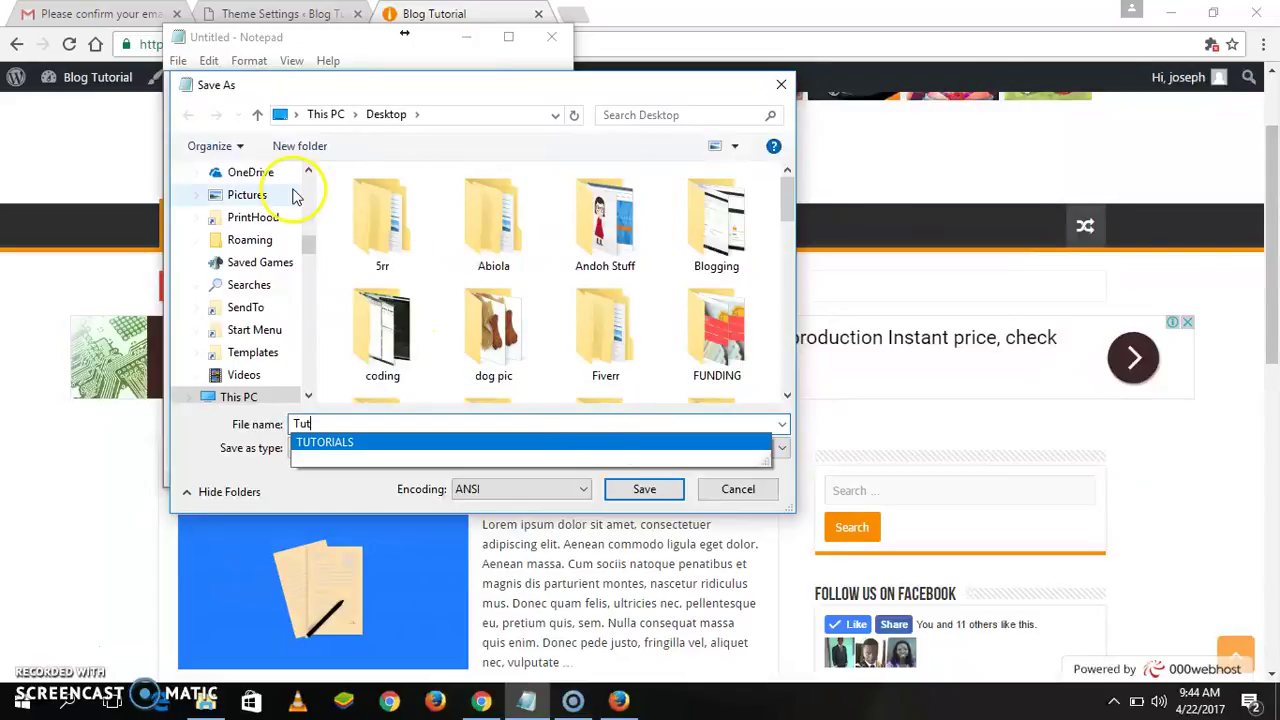
pyautogui.scroll(5, 303, 190)
pyautogui.scroll(1, 305, 170)
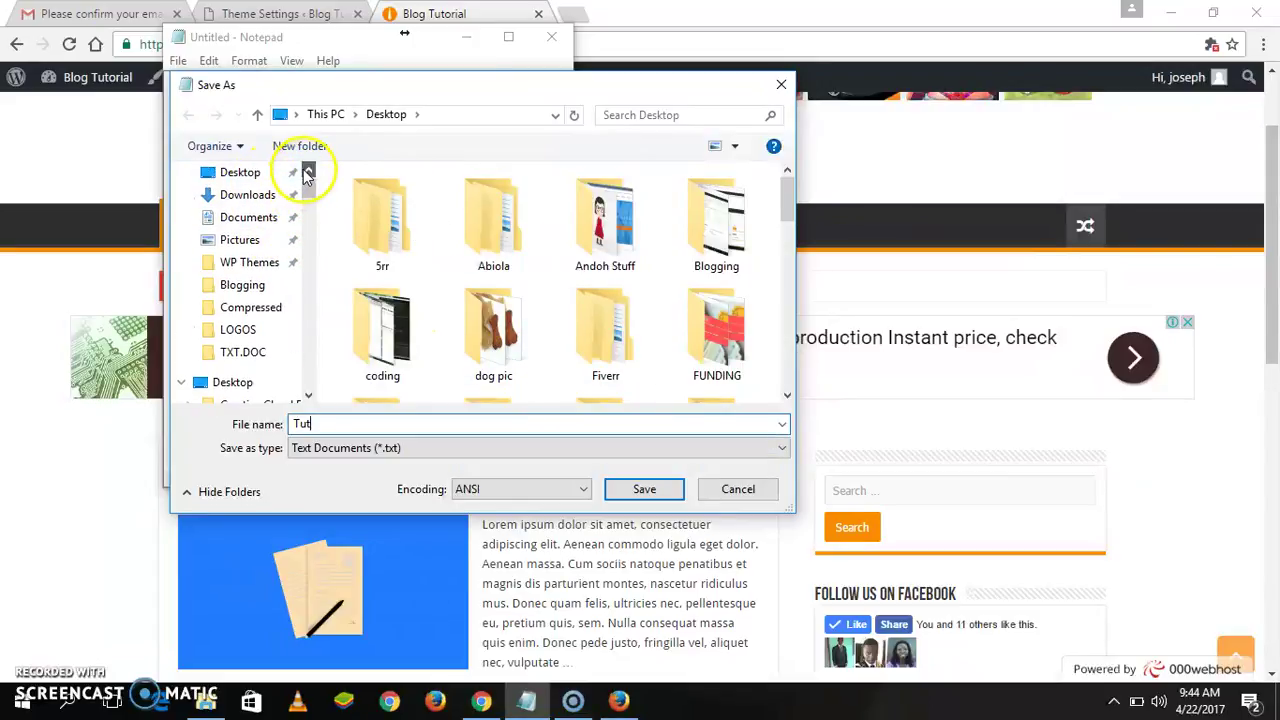
pyautogui.click(241, 171)
pyautogui.click(645, 489)
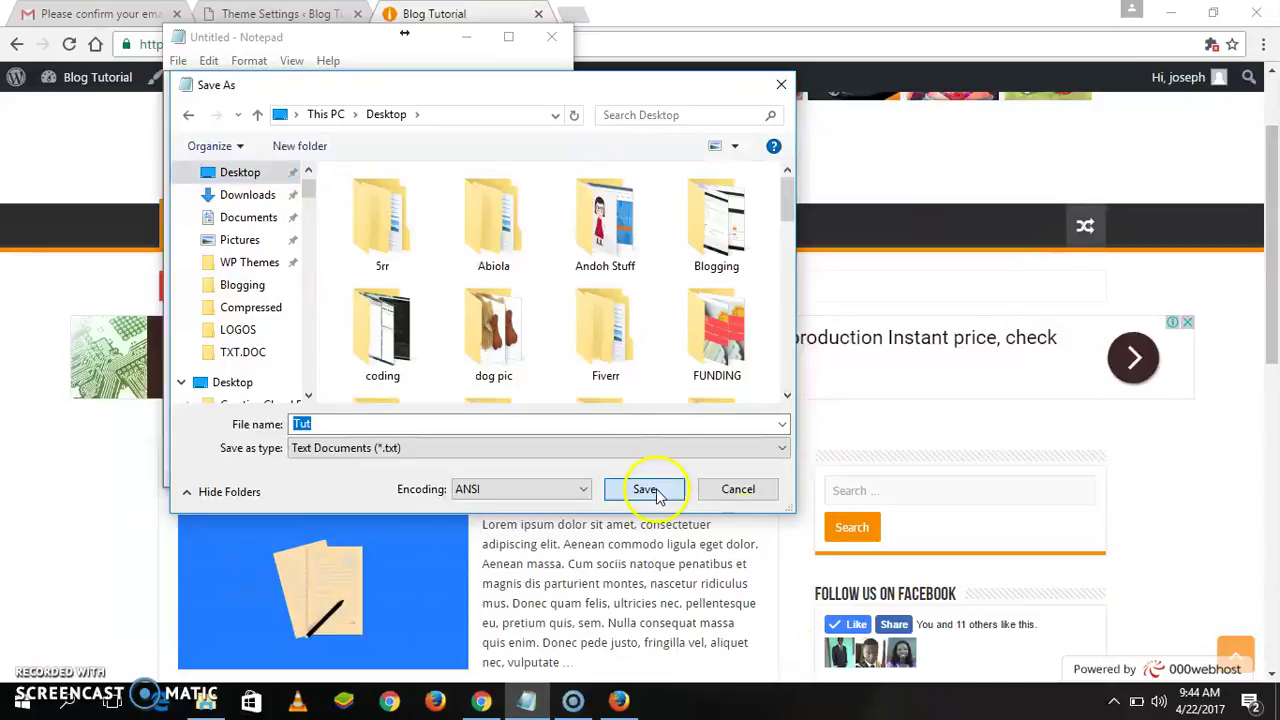
pyautogui.click(465, 48)
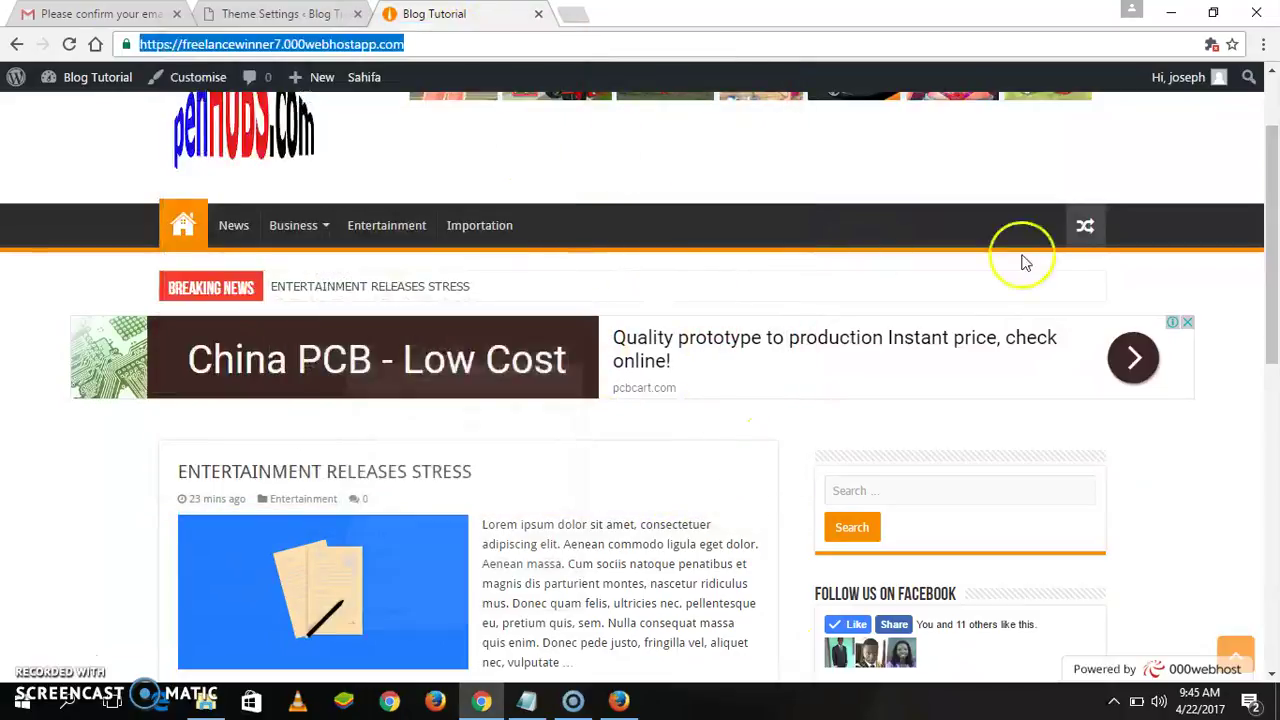
# Examine the logo, navigation menu and banner ads in the upper part of the blog's home page
pyautogui.moveTo(1271, 243); pyautogui.dragTo(1272, 85)
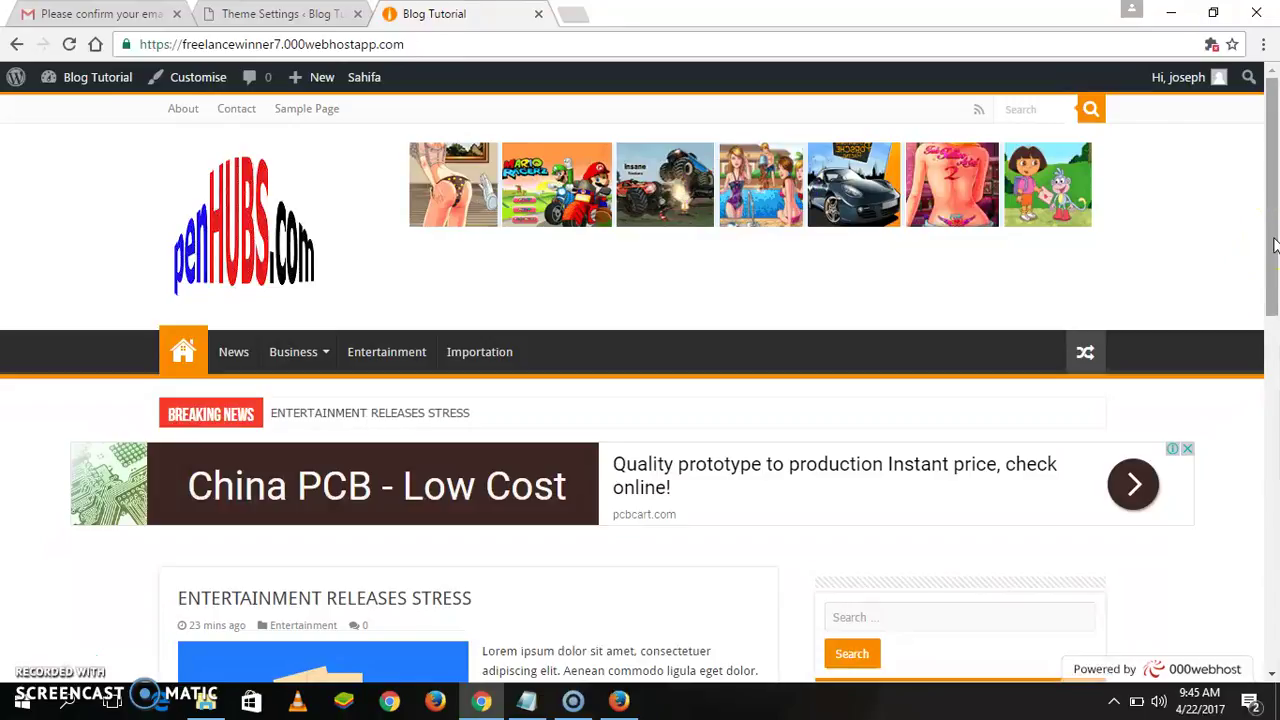
pyautogui.moveTo(1274, 245); pyautogui.dragTo(1268, 126)
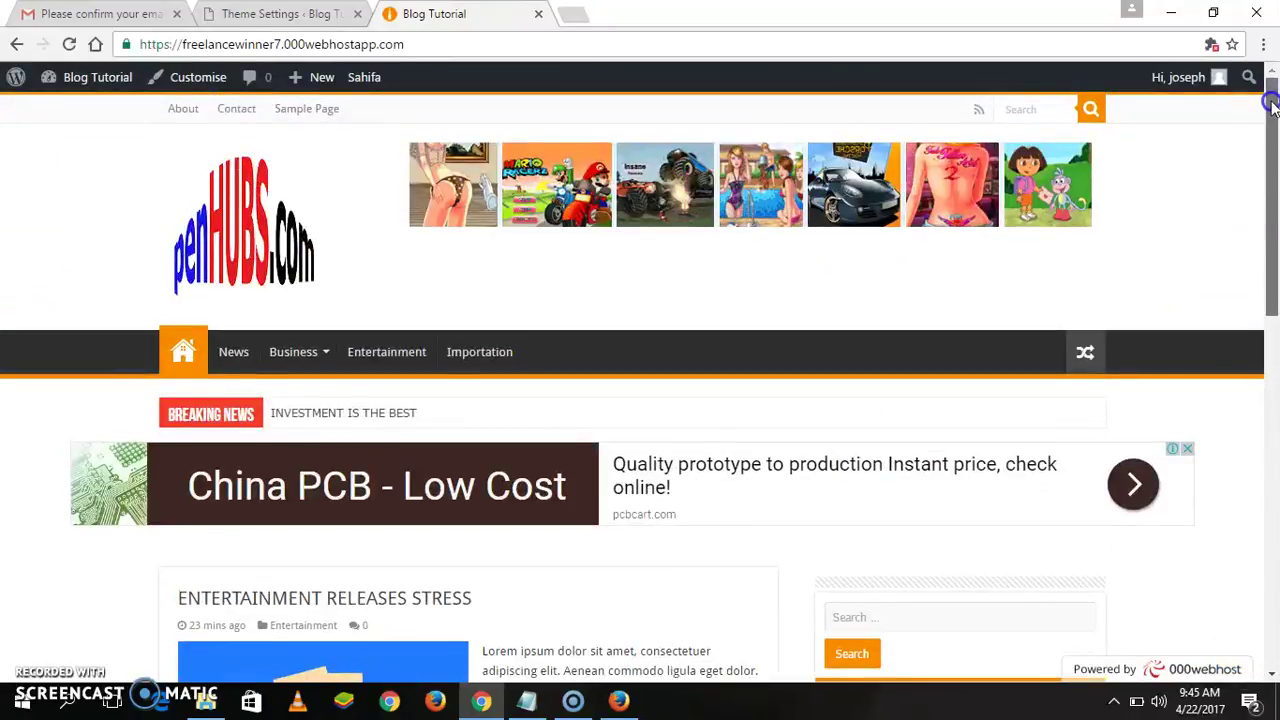
pyautogui.moveTo(1276, 197); pyautogui.dragTo(1274, 100)
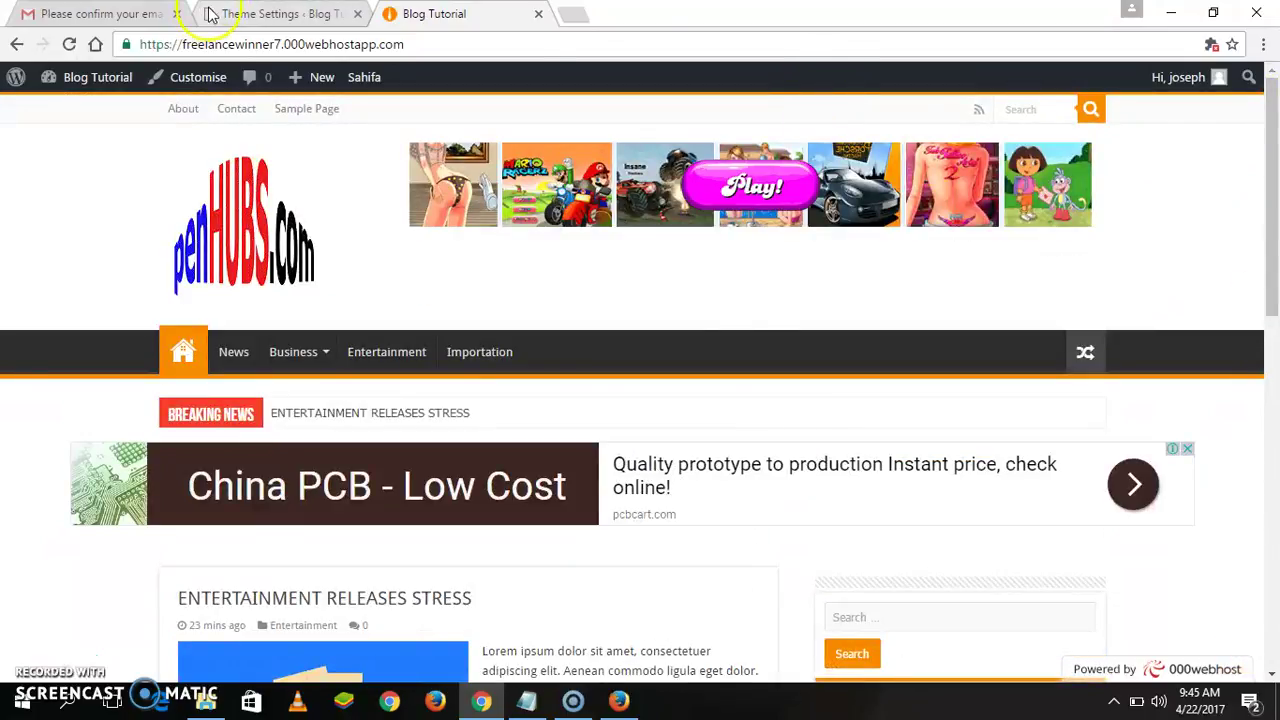
# Open the WordPress theme editor for Sahifa and look through its list of template and stylesheet files
pyautogui.click(282, 14)
pyautogui.moveTo(46, 214)
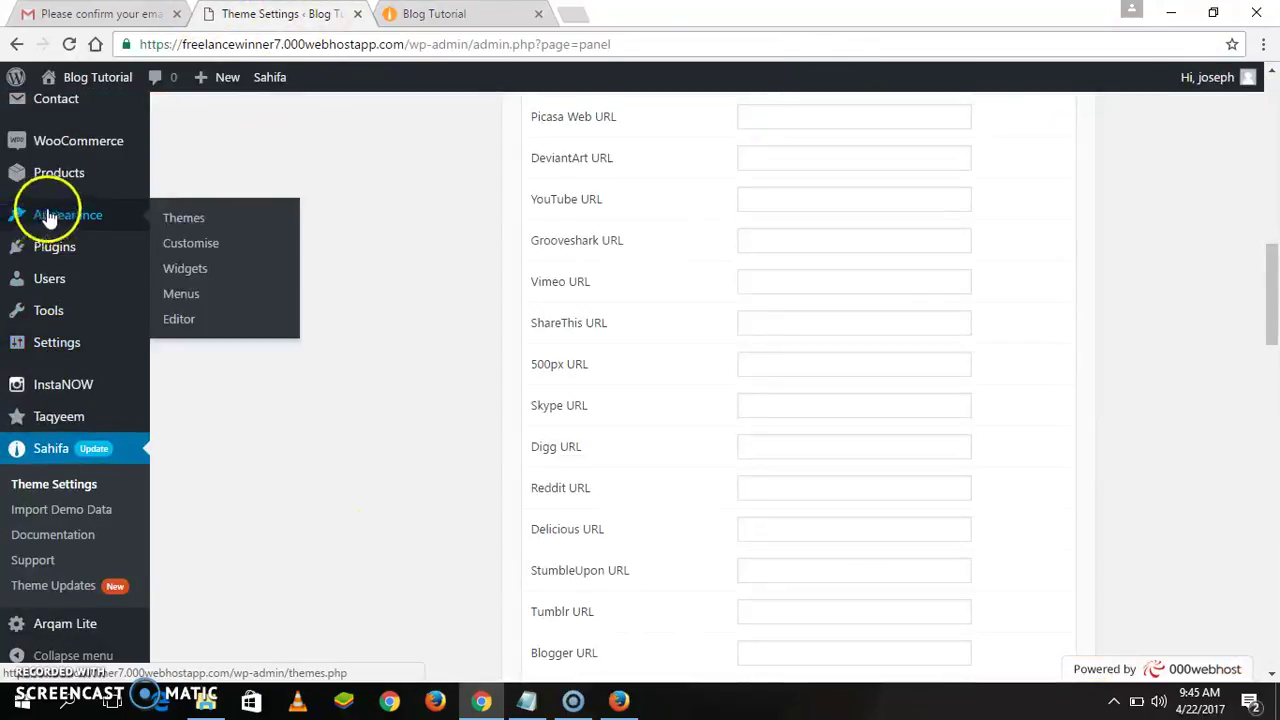
pyautogui.click(189, 322)
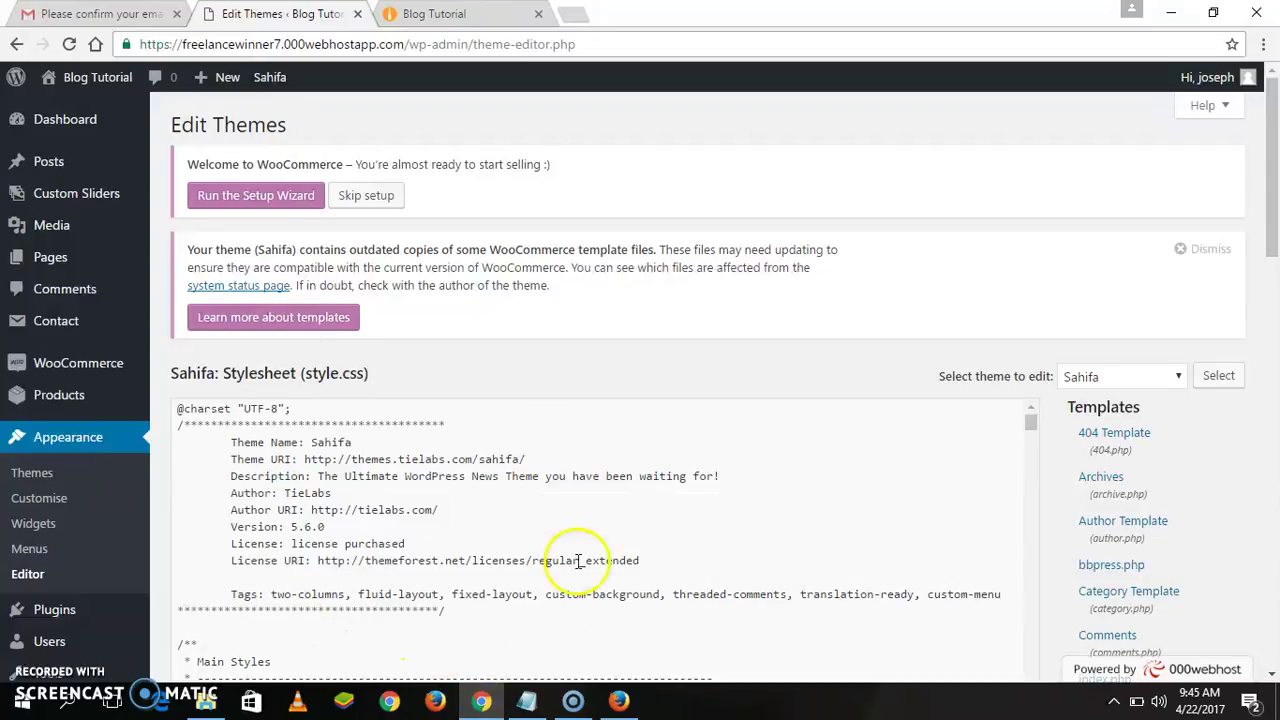
pyautogui.scroll(-2, 1270, 180)
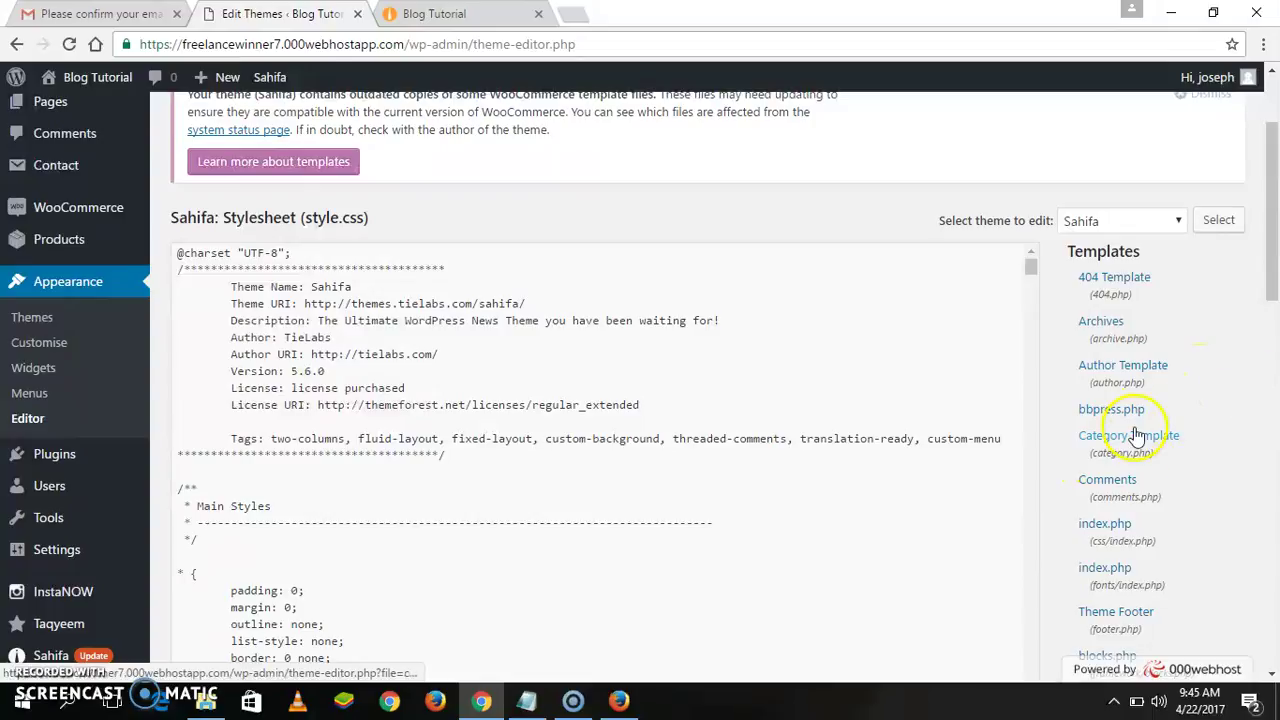
pyautogui.moveTo(1272, 286); pyautogui.dragTo(1276, 460)
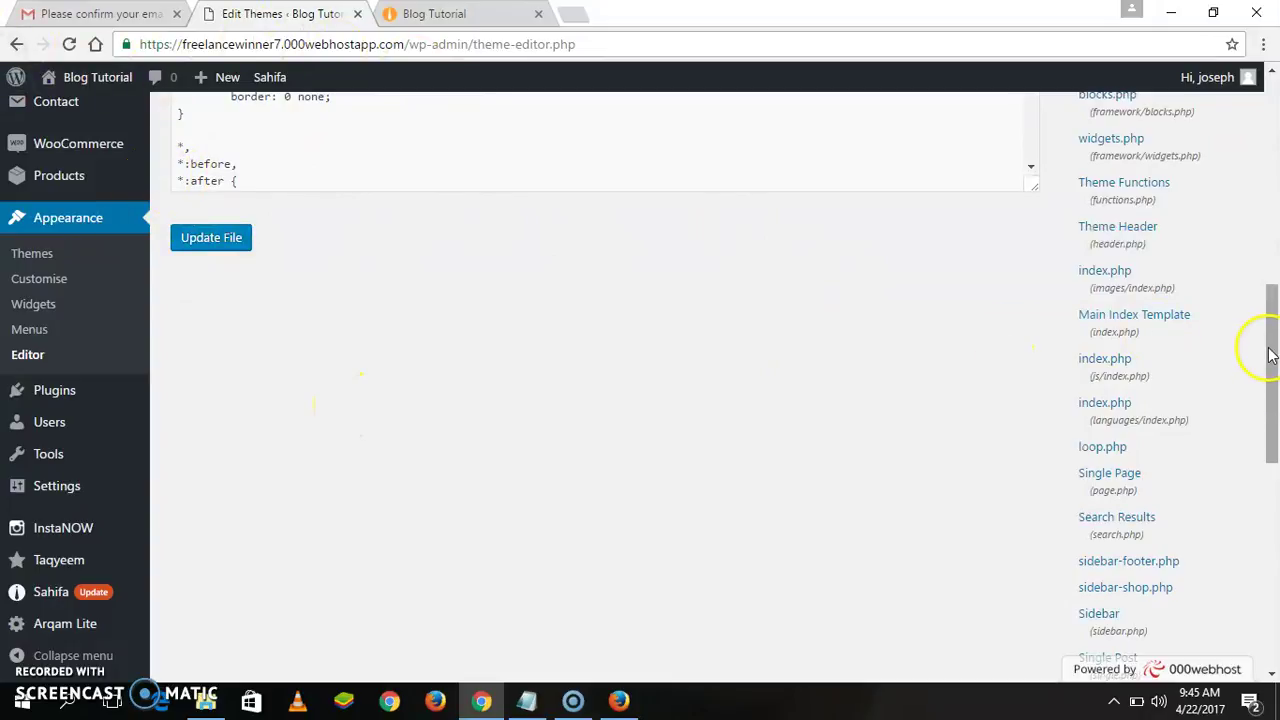
pyautogui.moveTo(1272, 355)
pyautogui.mouseDown()
pyautogui.moveTo(1273, 203)
pyautogui.moveTo(1276, 344)
pyautogui.mouseUp()
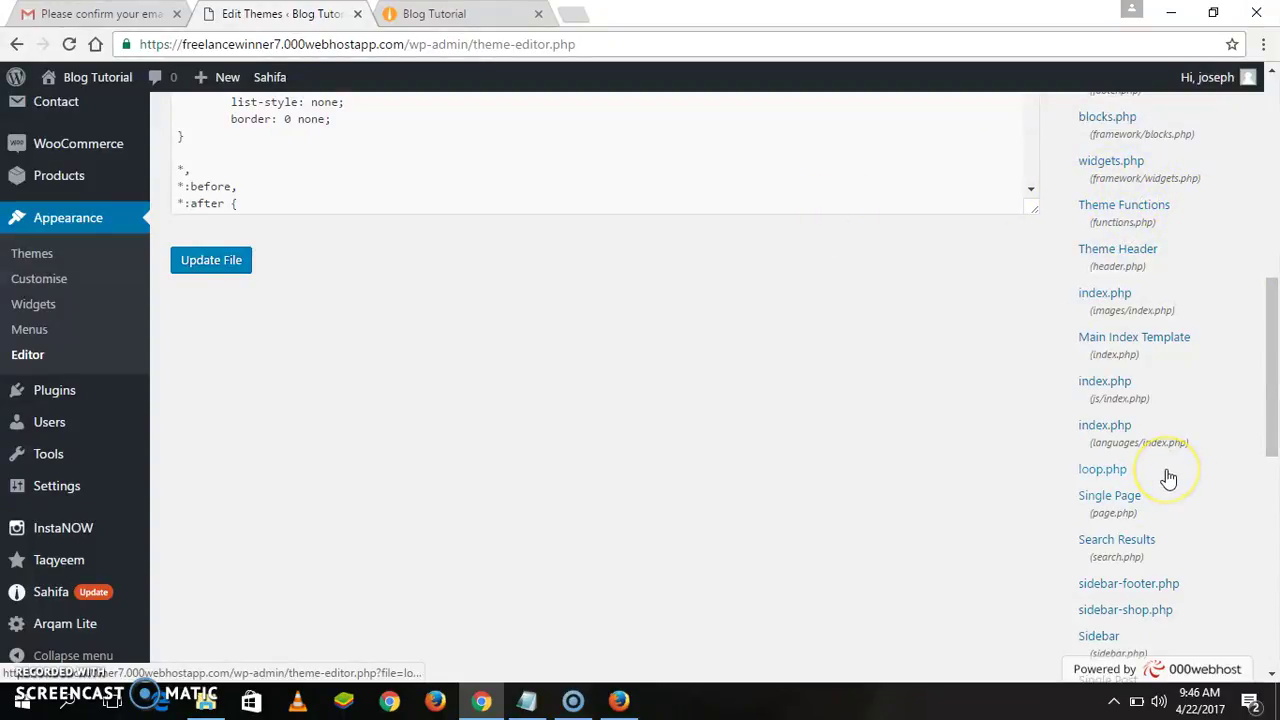
pyautogui.moveTo(1274, 342); pyautogui.dragTo(1276, 549)
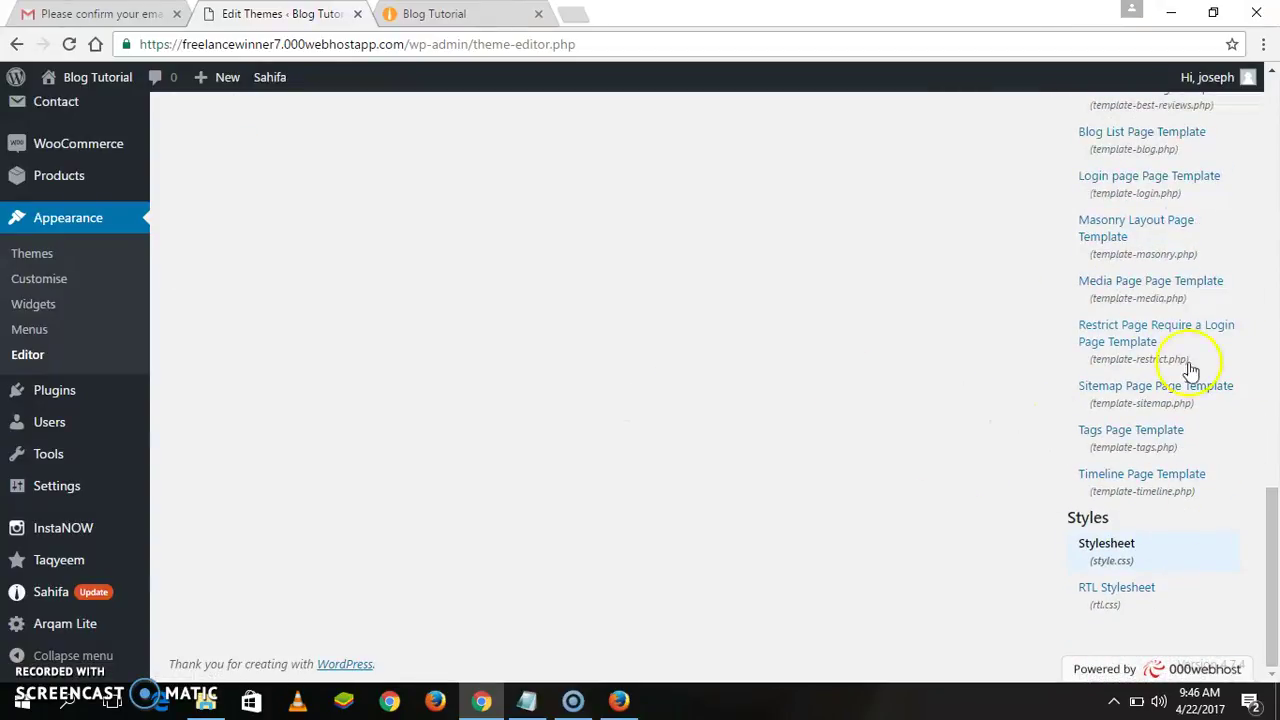
pyautogui.moveTo(1270, 500); pyautogui.dragTo(1275, 207)
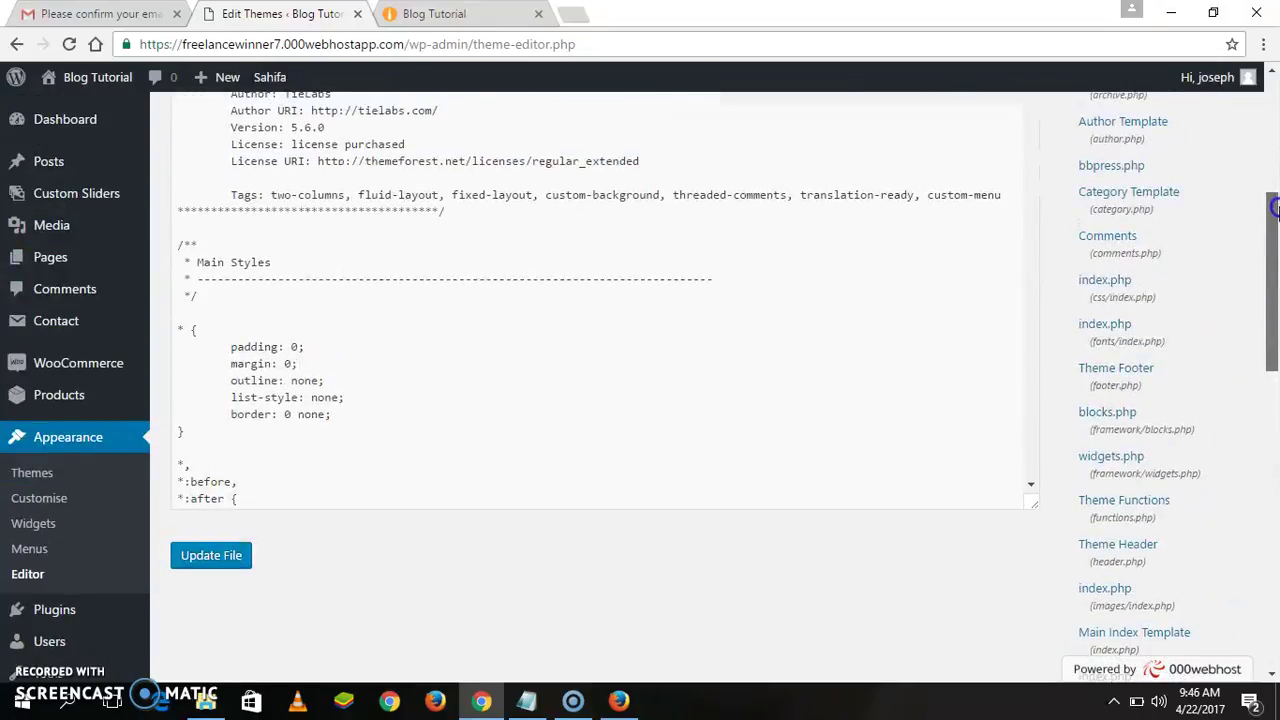